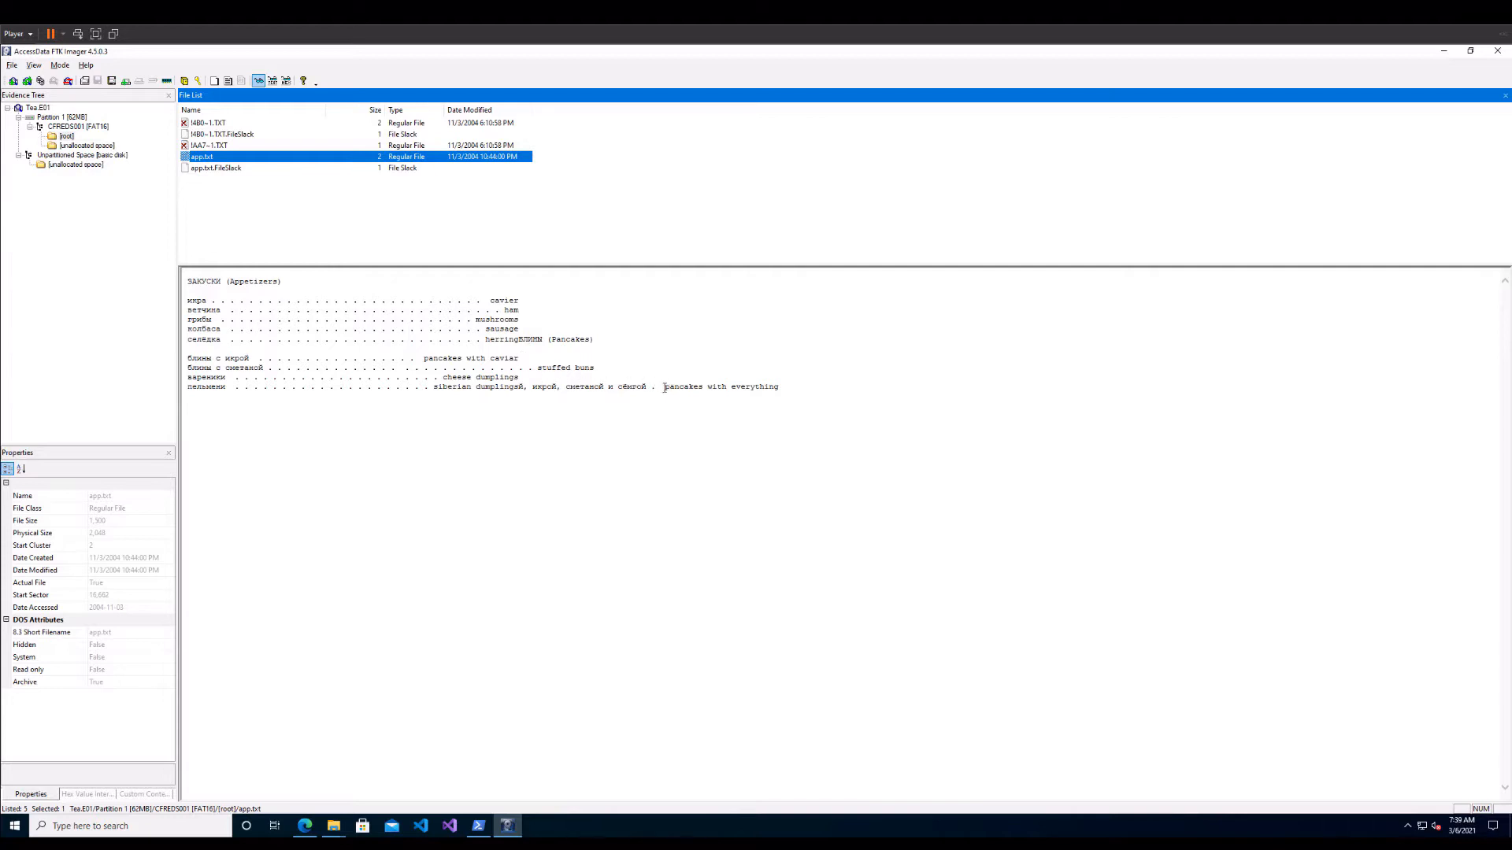
Highlight the "pancakes with everything" entry in the text preview of app.txt.
left_click_drag(664, 387, 766, 384)
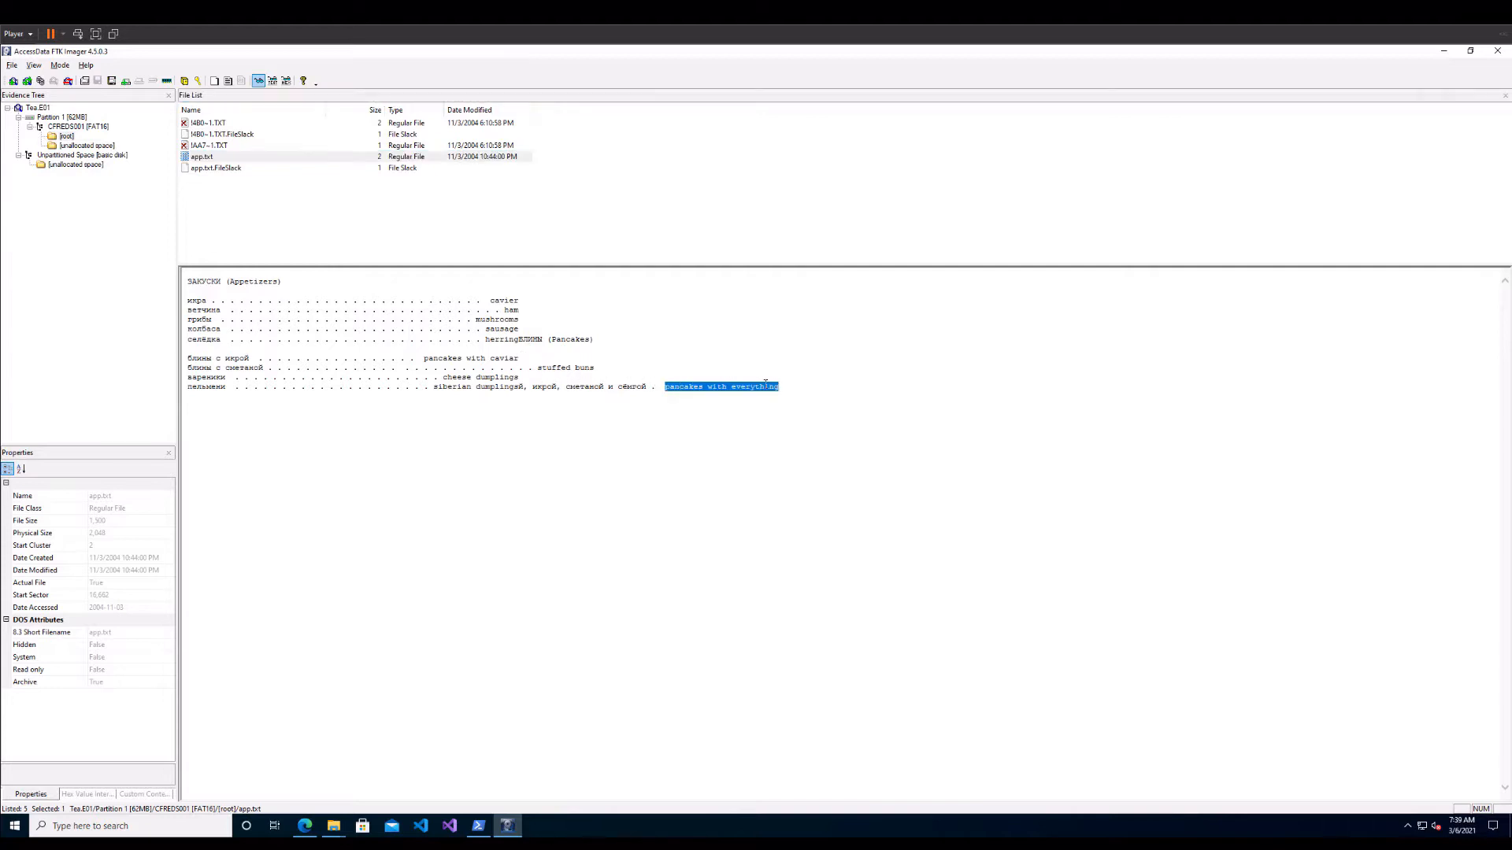
left_click(480, 361)
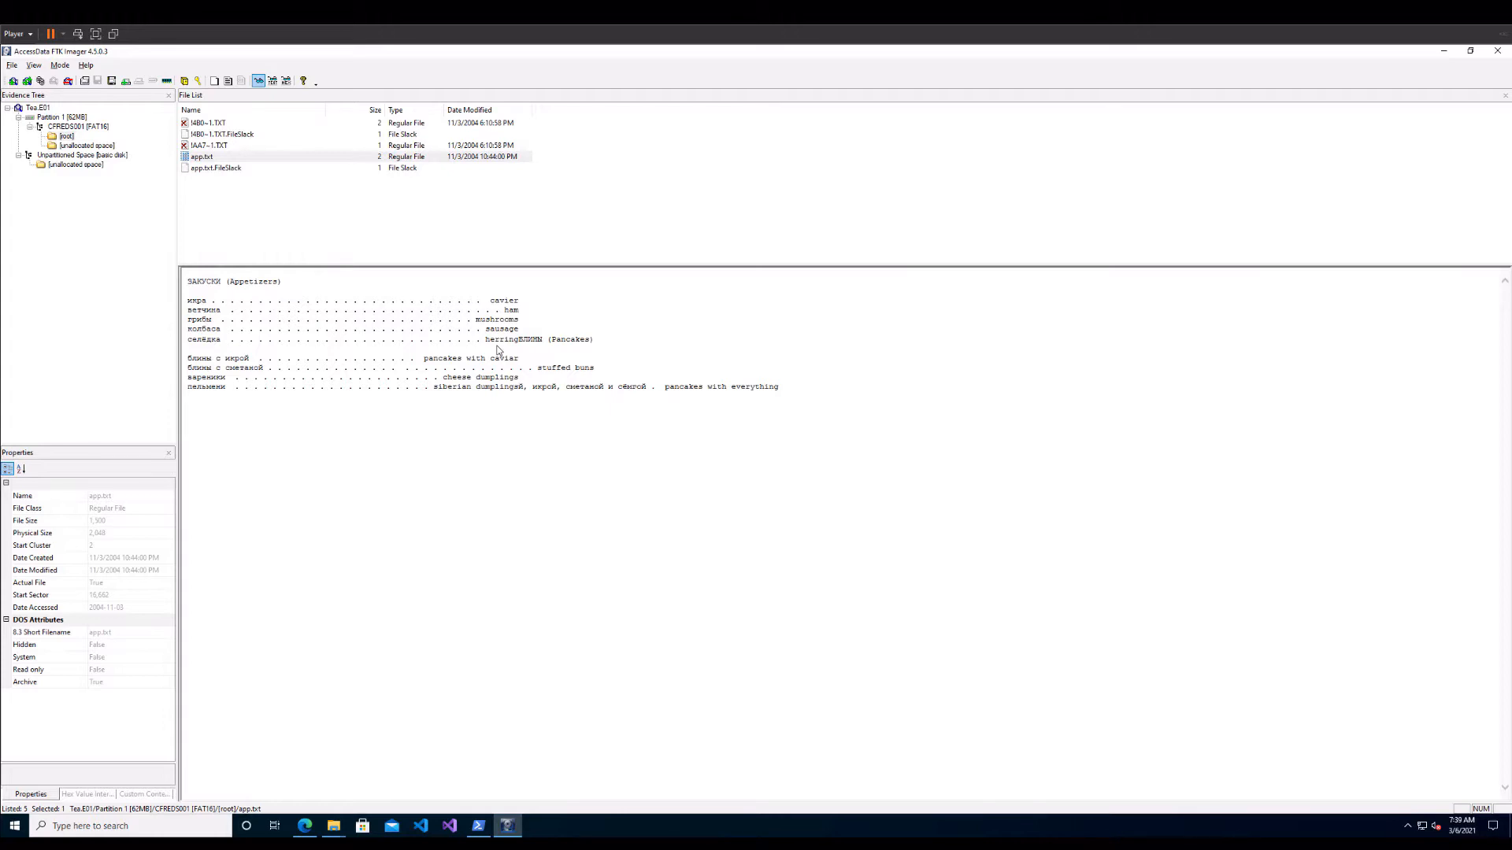
View app.txt in hex format and examine the bytes behind the letters of its Appetizers heading.
left_click(280, 158)
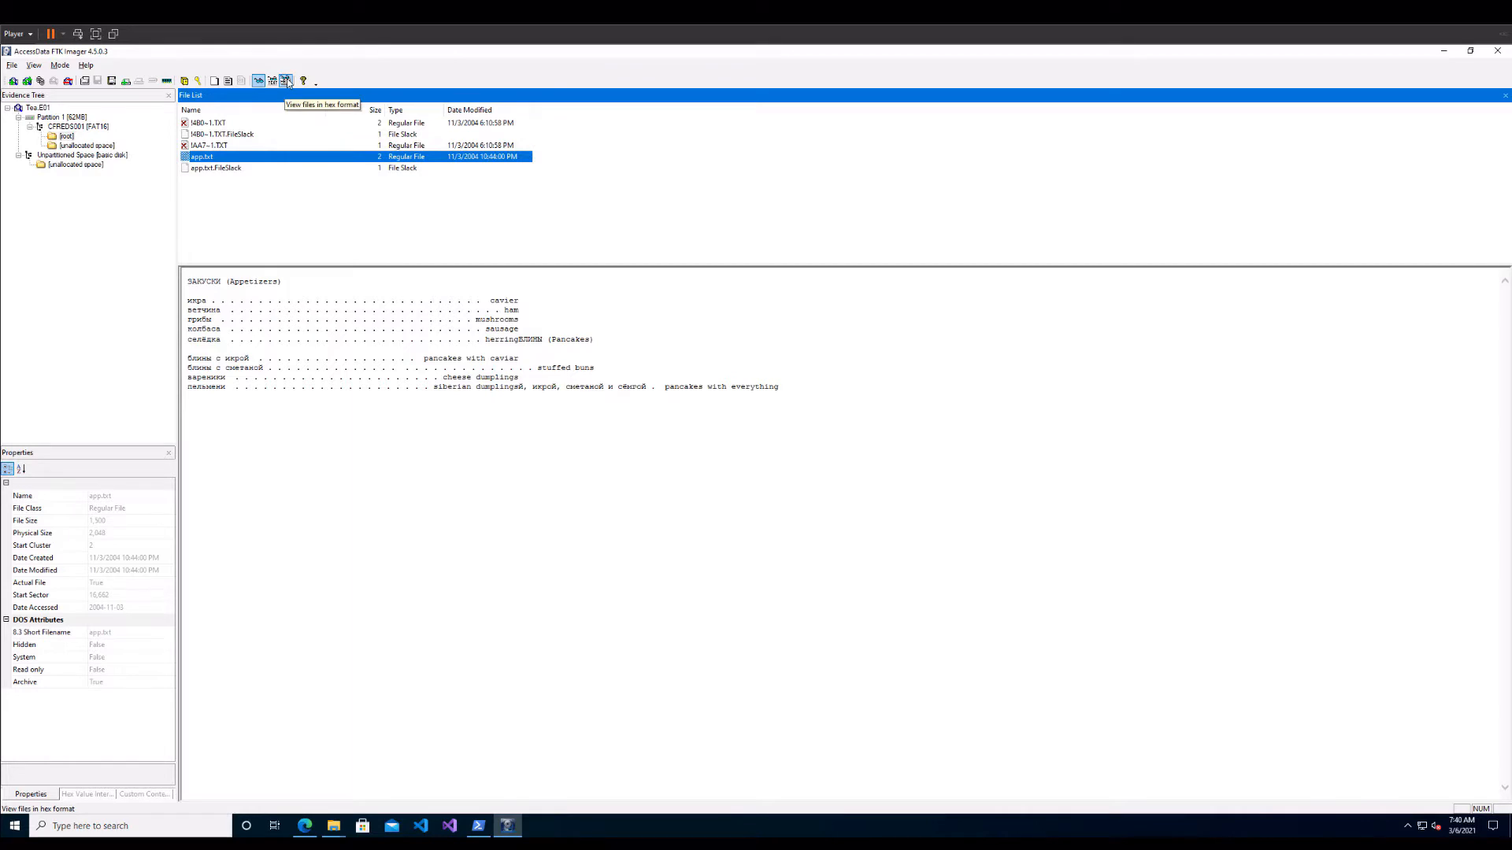
left_click(288, 83)
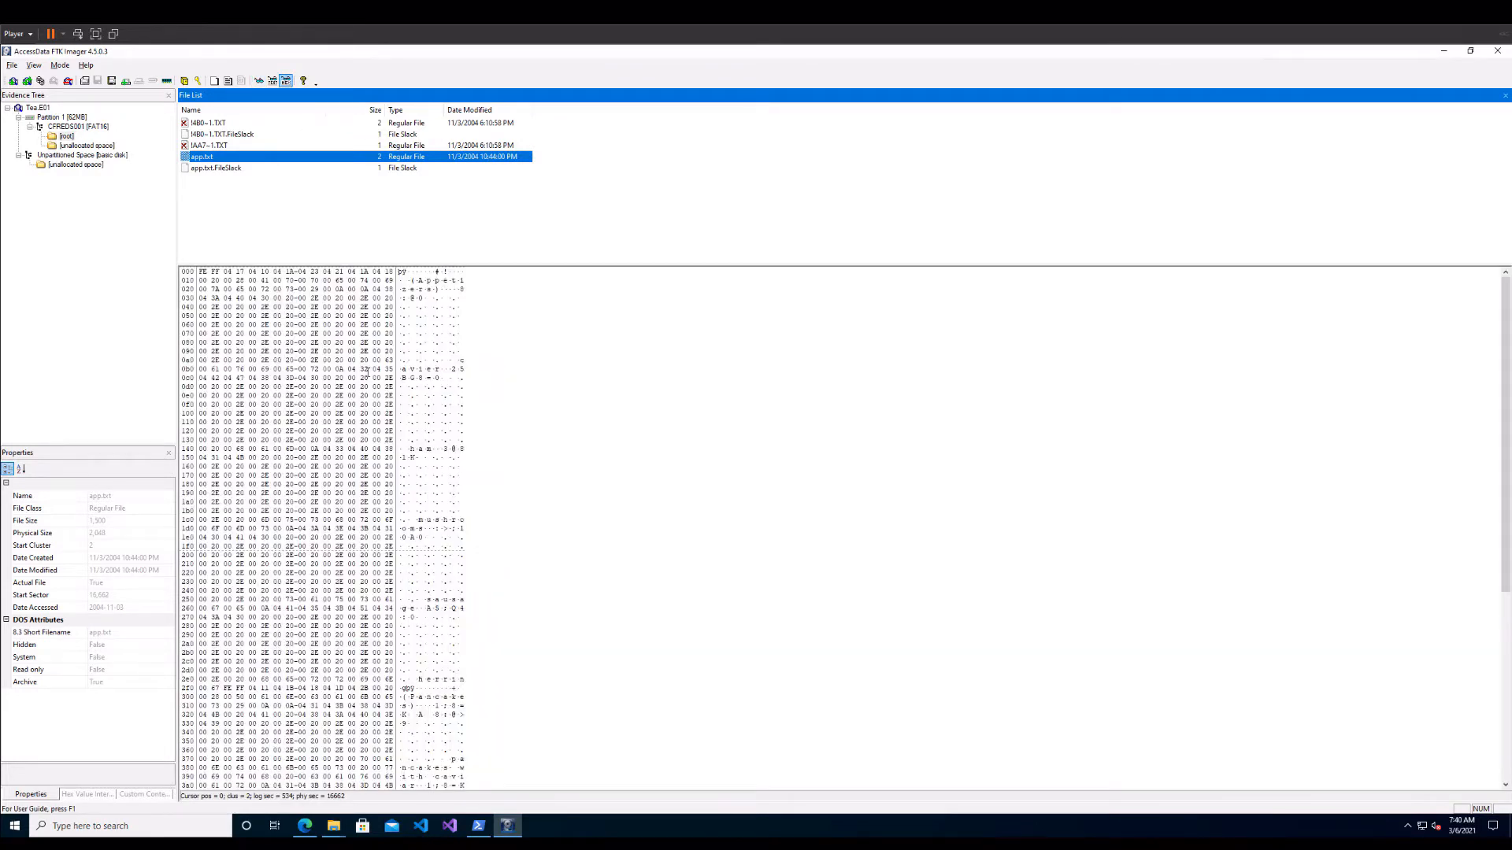
scroll(368, 373, "down", 2)
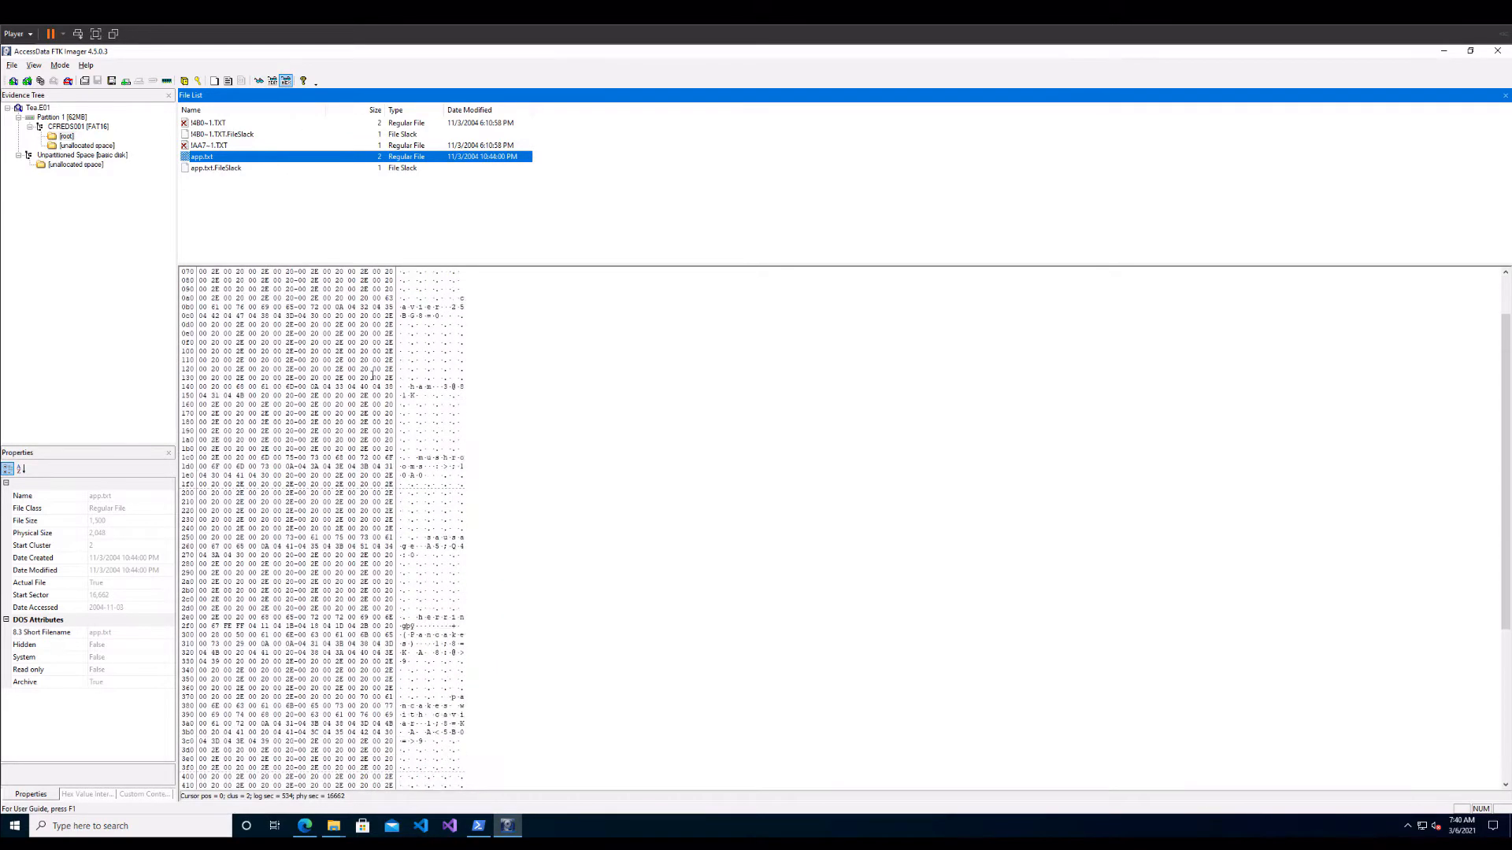
scroll(372, 377, "up", 2)
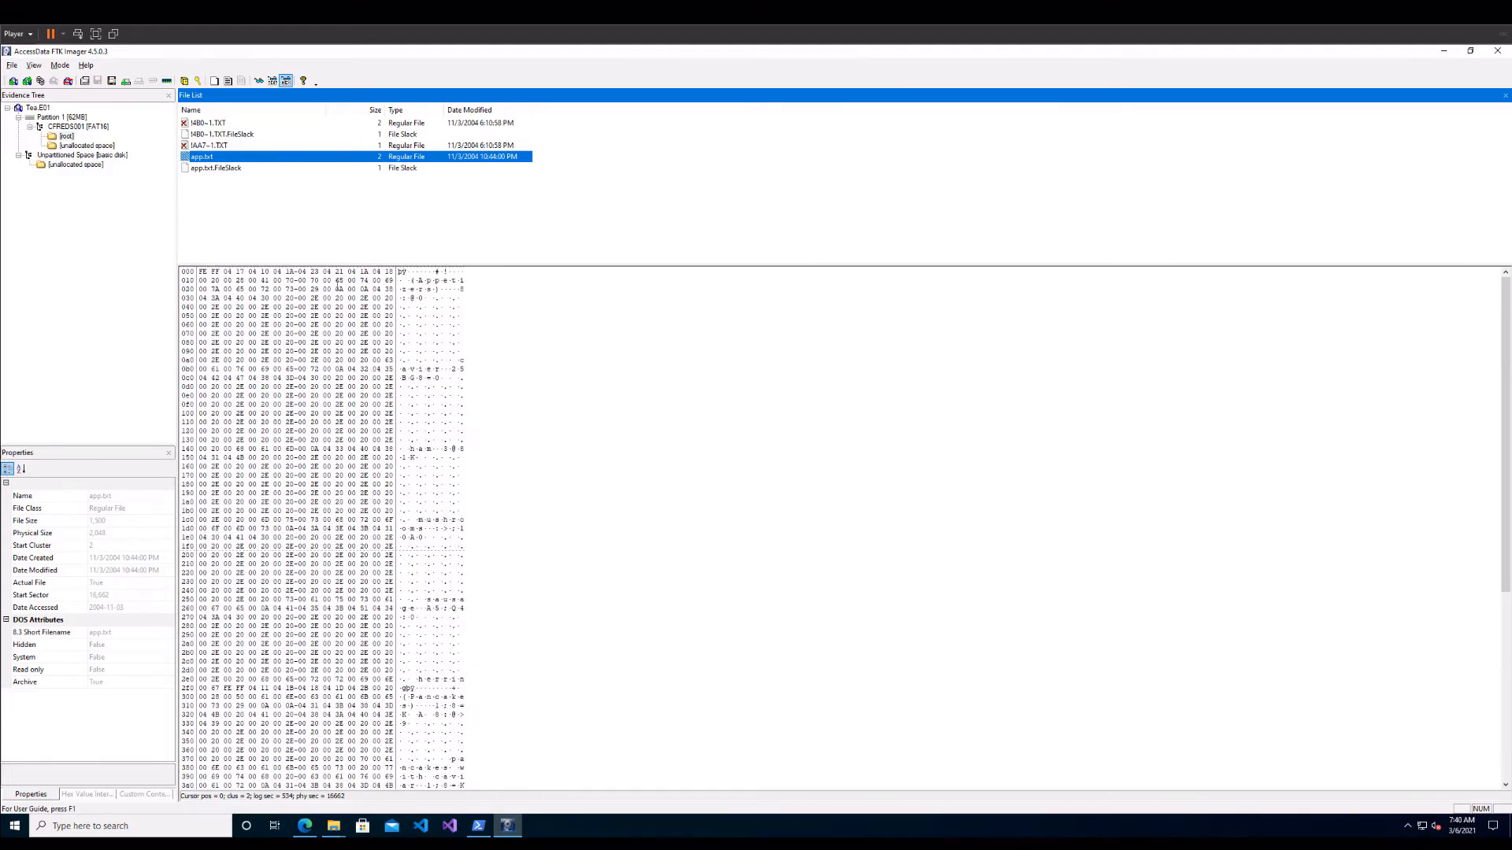
left_click_drag(415, 280, 426, 281)
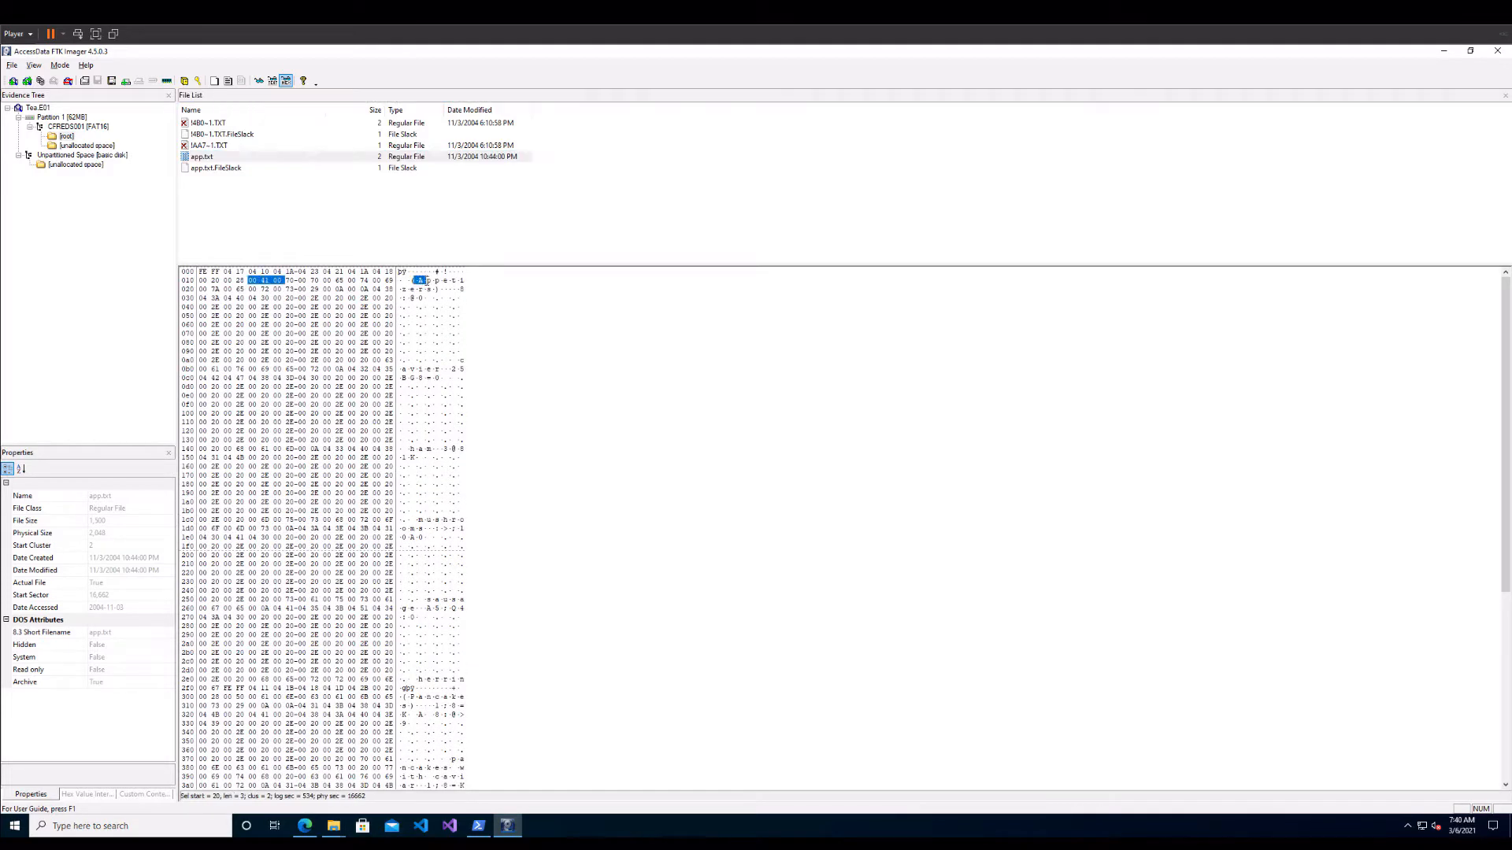
left_click(430, 281)
left_click_drag(433, 281, 436, 282)
left_click(431, 290)
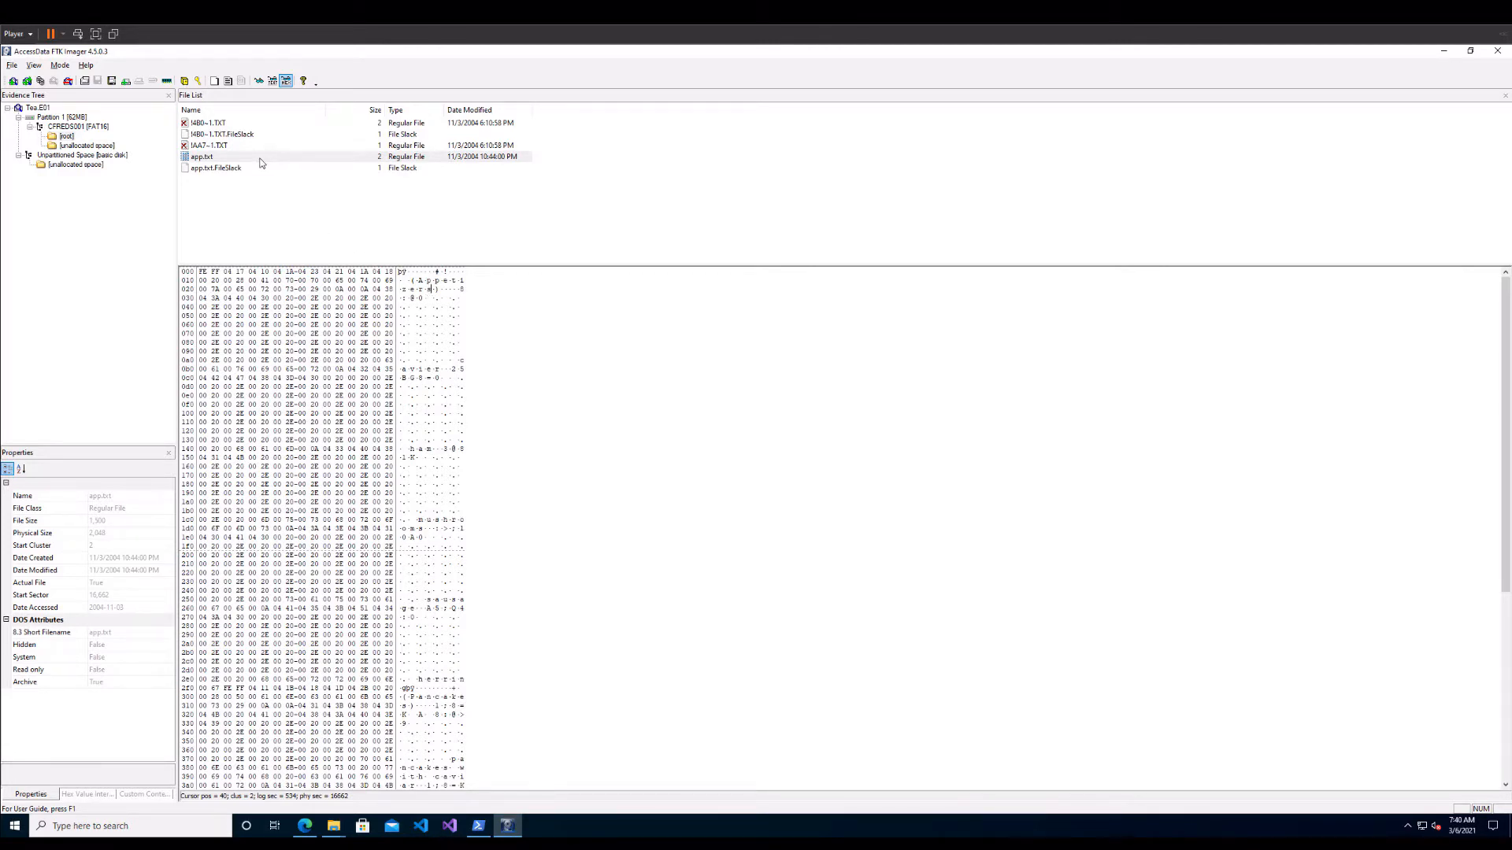
Open the deleted file !480~1.TXT and display it with the automatically chosen viewer.
left_click(224, 125)
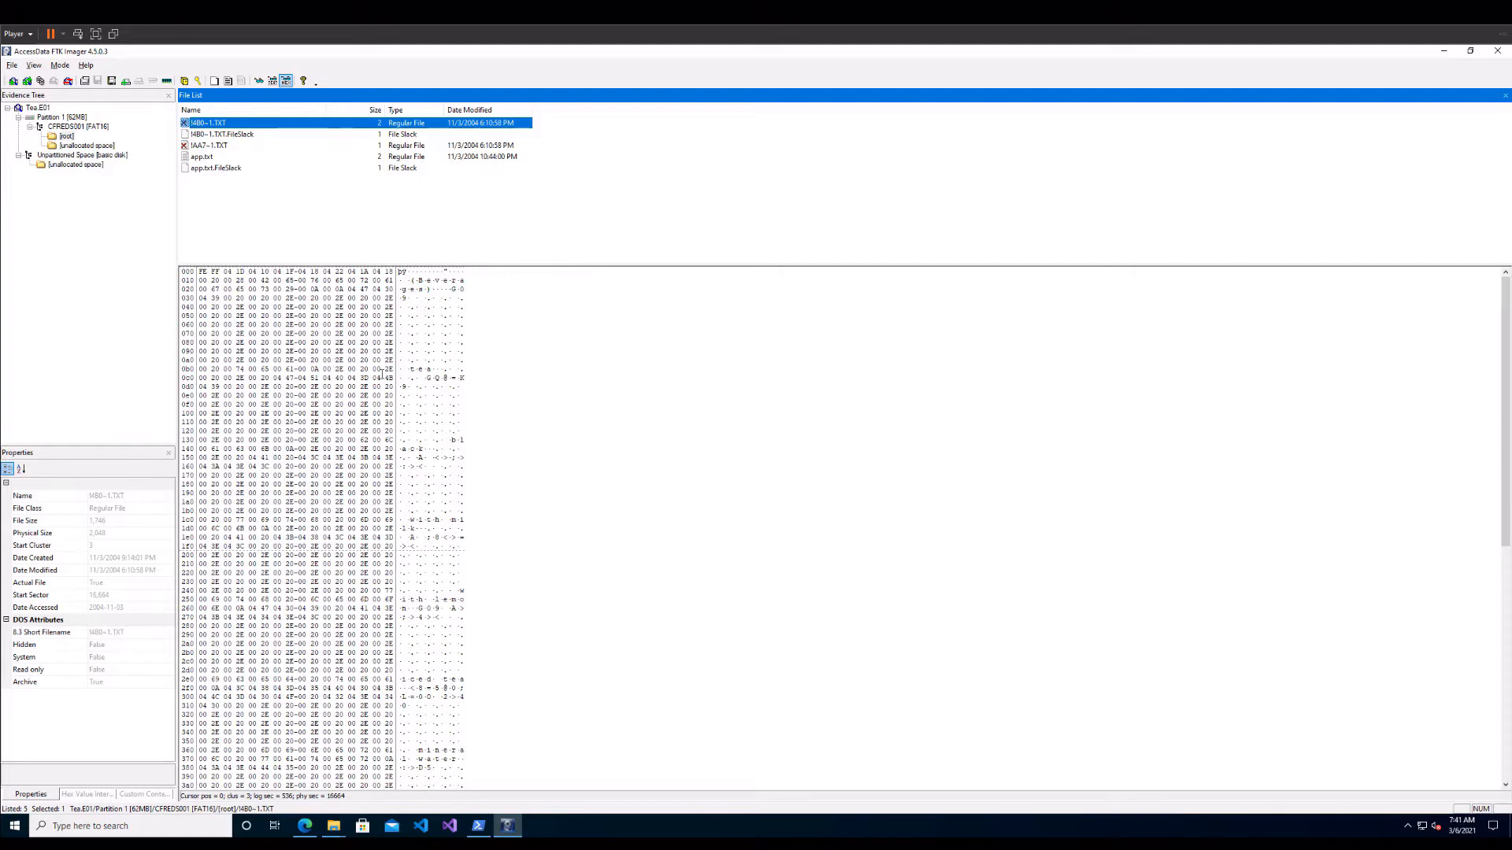
left_click(259, 80)
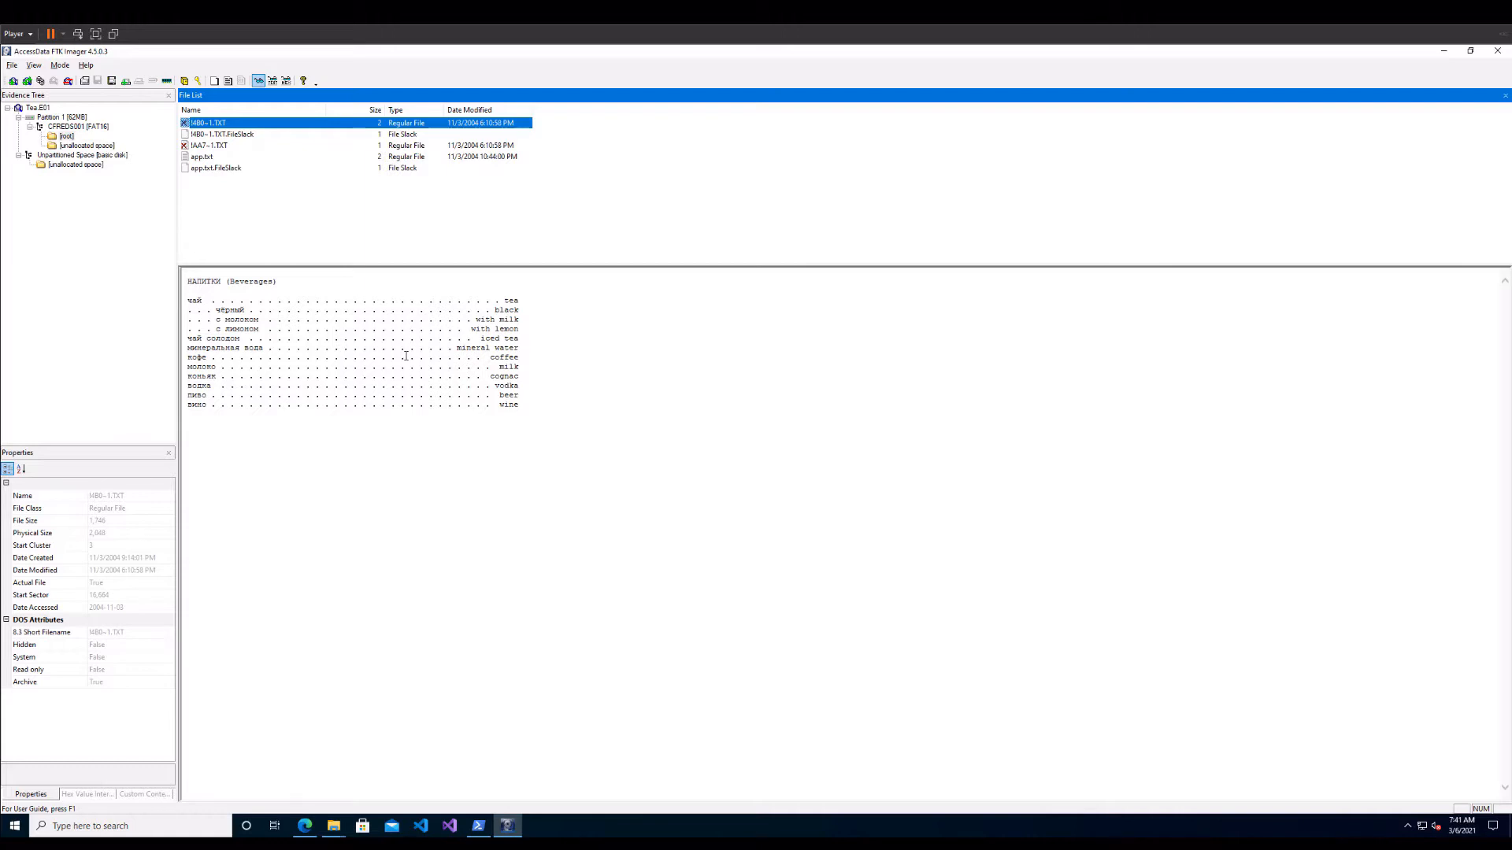
Inspect the !480~1.TXT file slack, highlighting the "Meat pies and dumplings" bytes, and compare the text view with the automatic view.
left_click(236, 135)
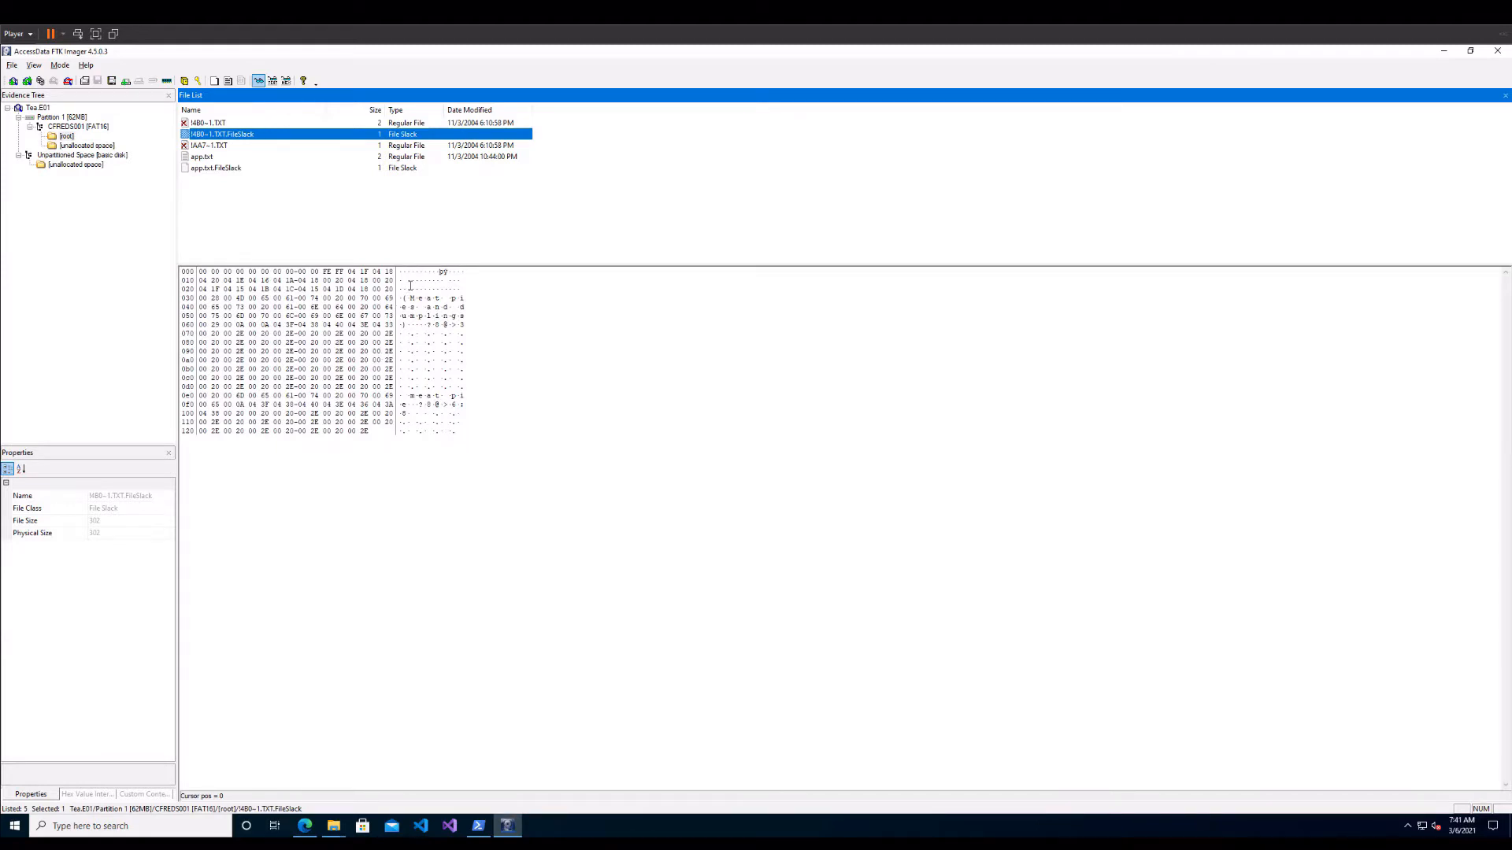
left_click_drag(404, 297, 470, 325)
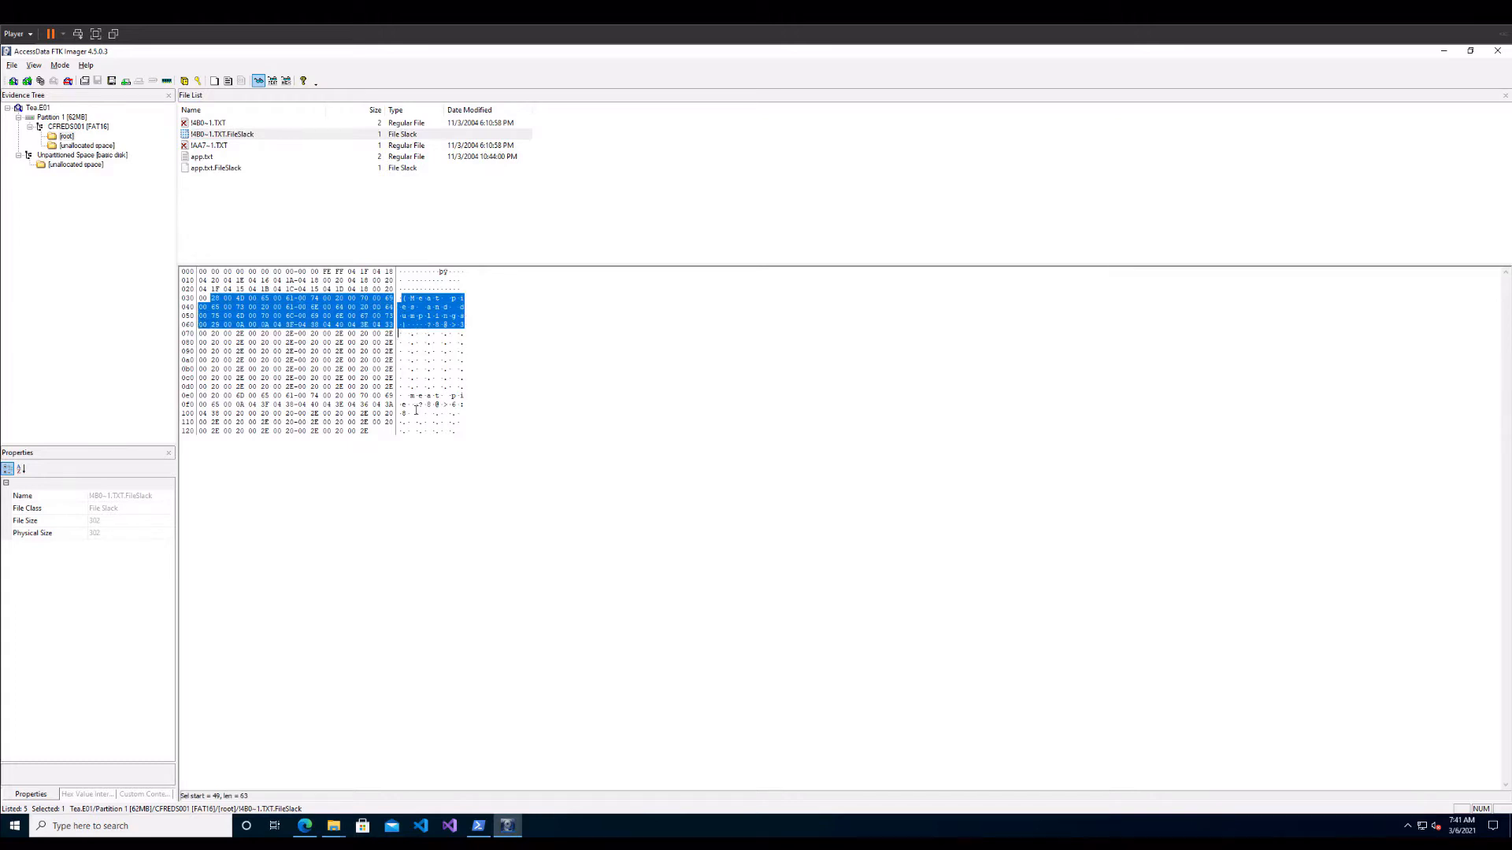
left_click(416, 403)
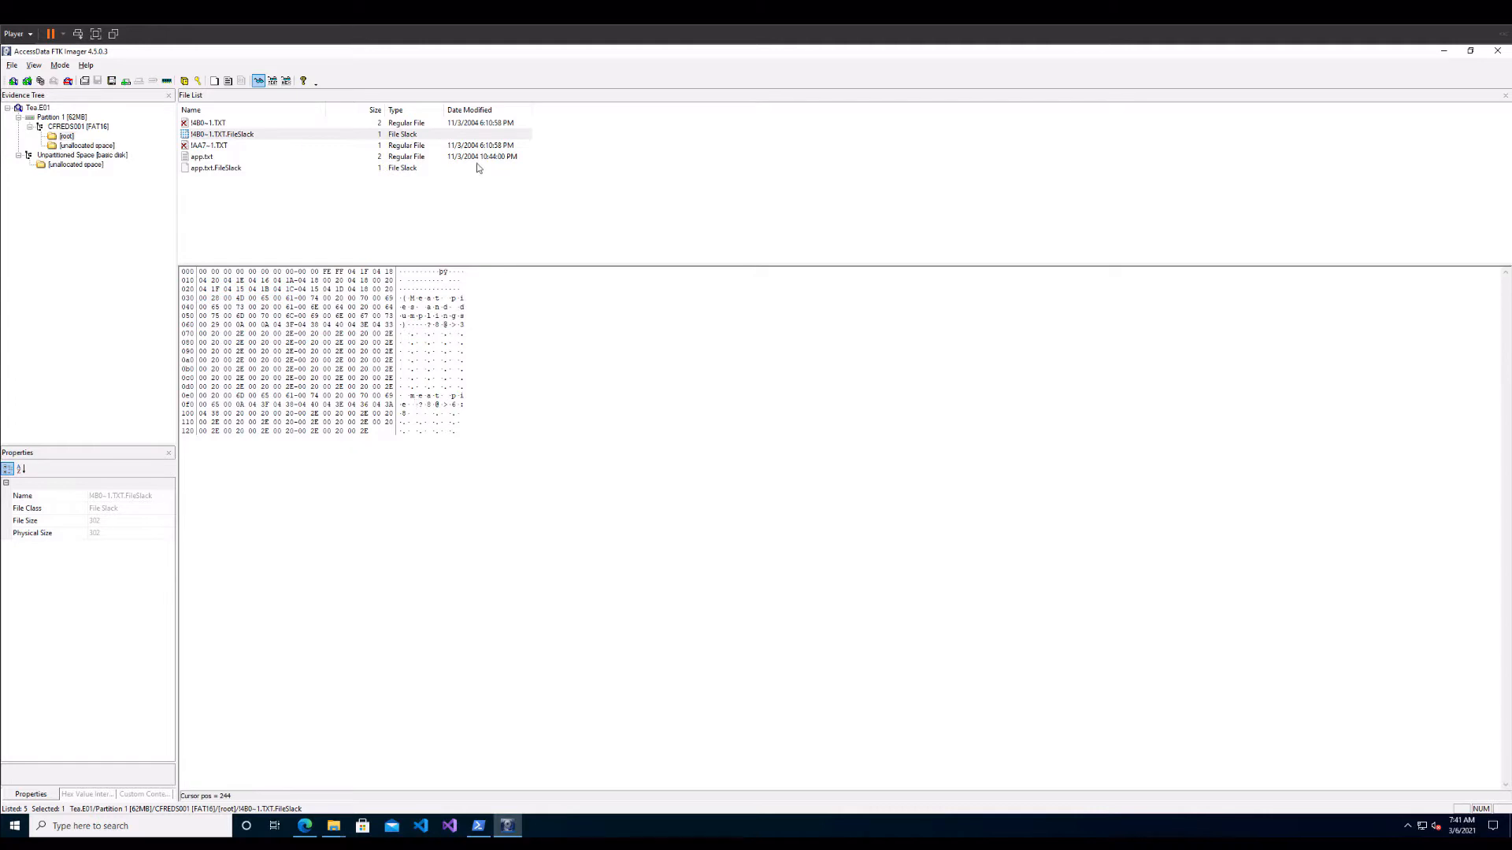
left_click(276, 82)
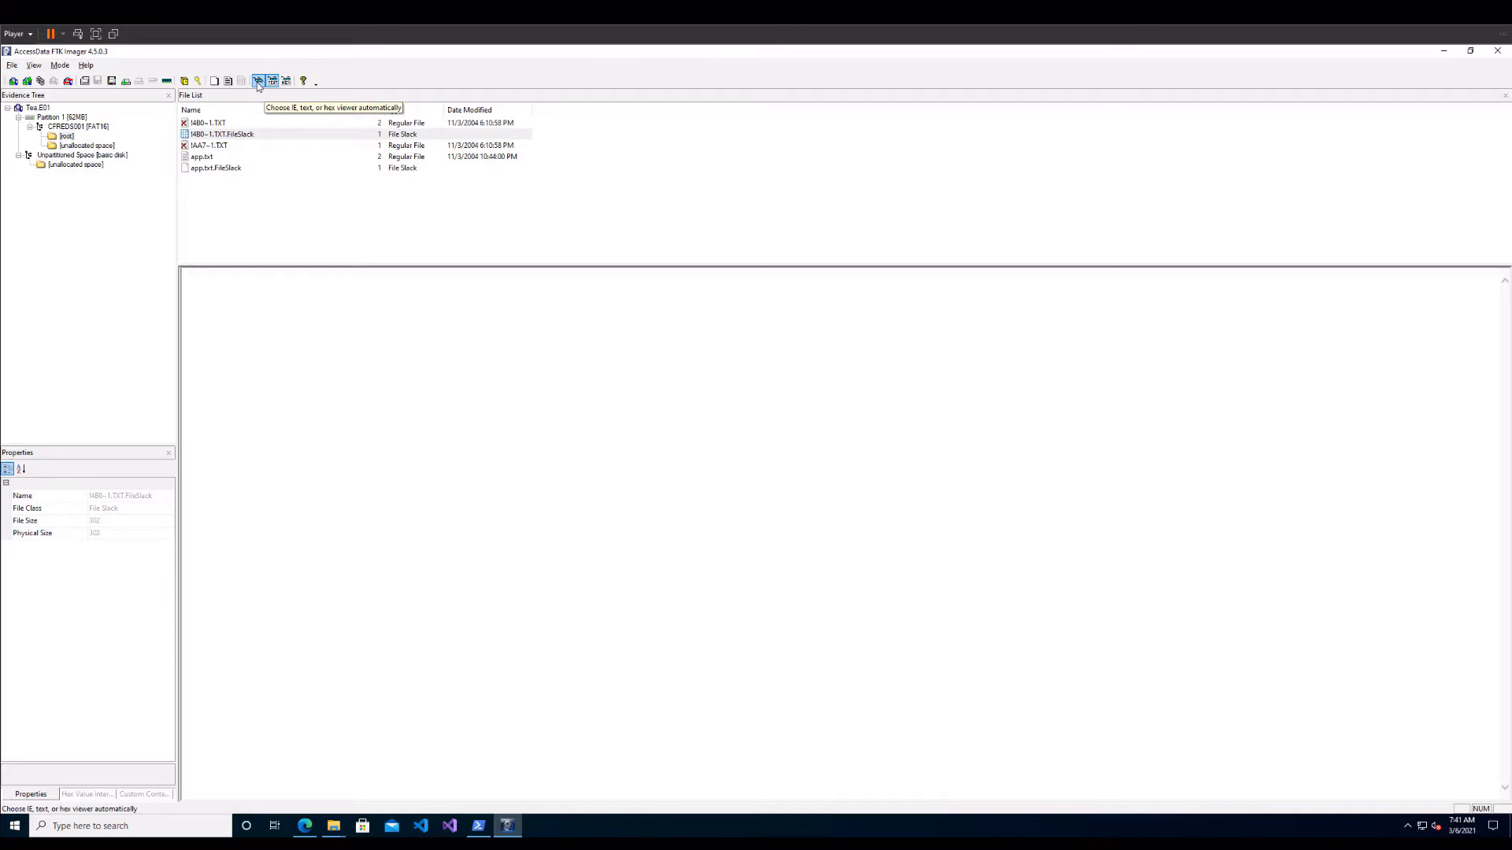
left_click(258, 82)
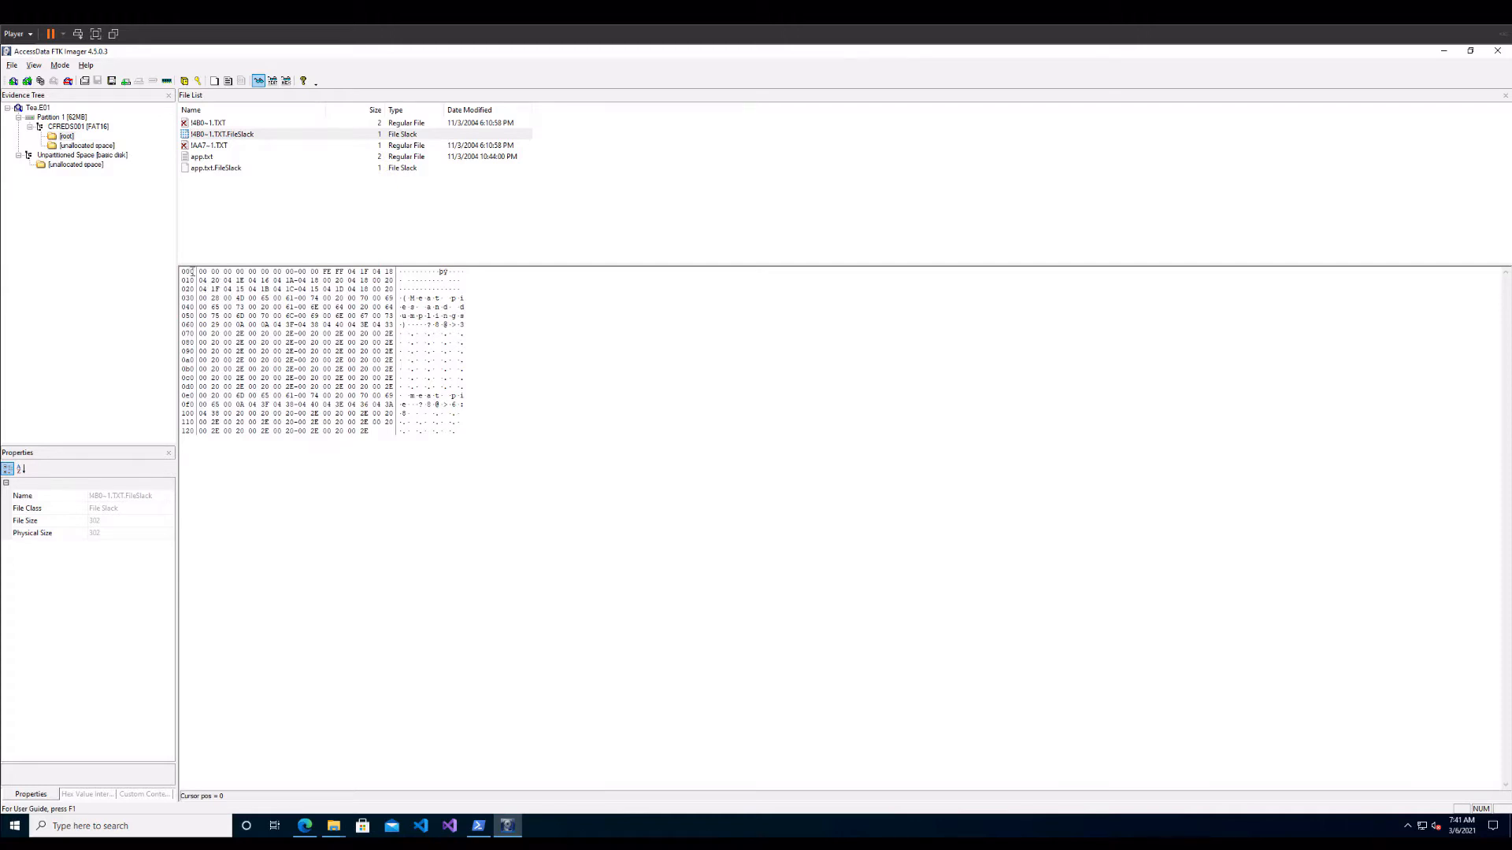
Copy all bytes of the !480~1.TXT file slack as hex.
left_click_drag(200, 273, 373, 431)
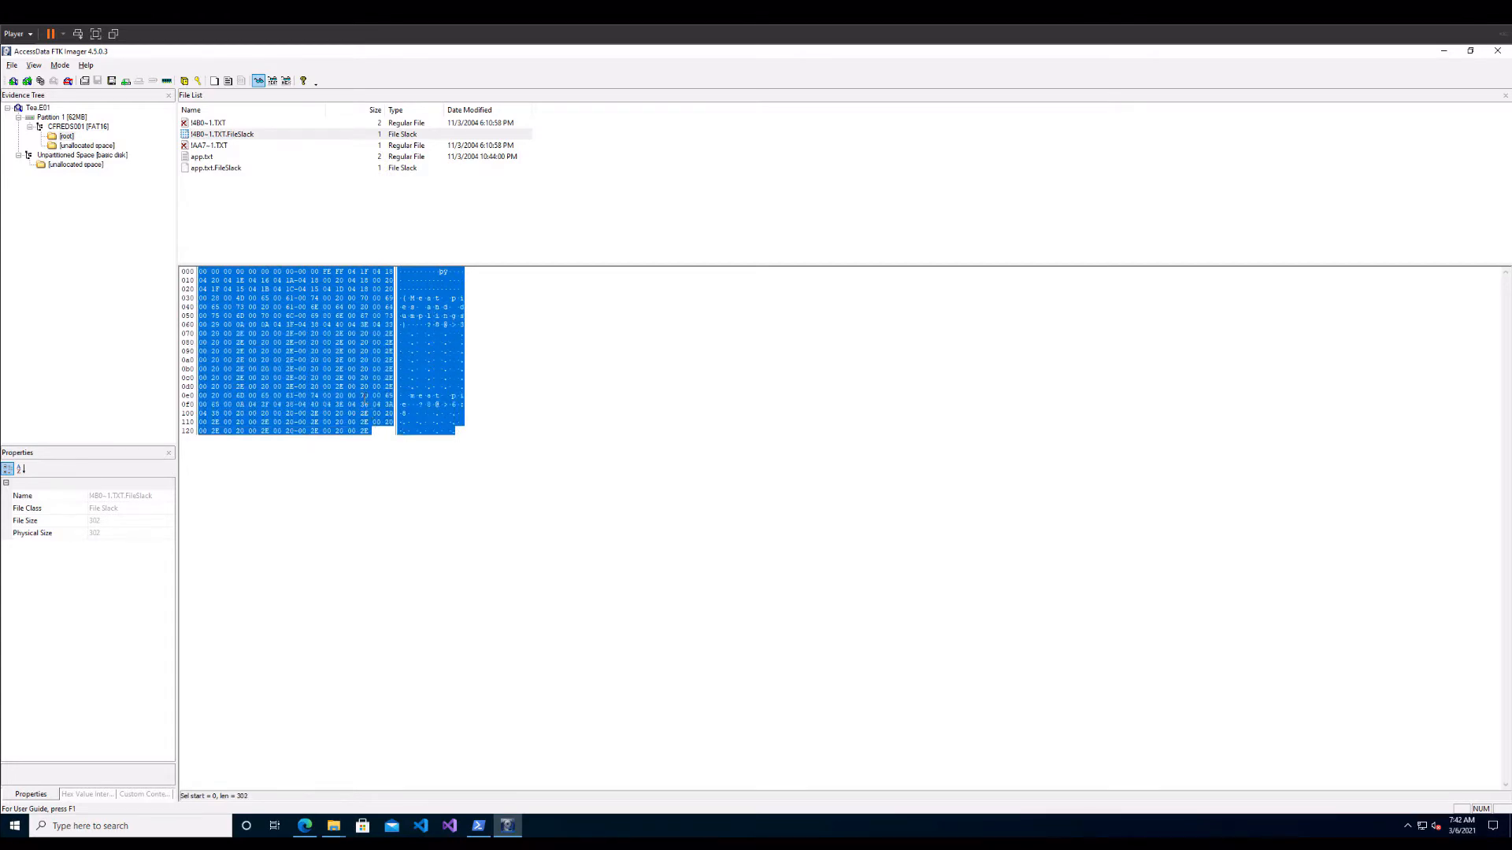
right_click(365, 399)
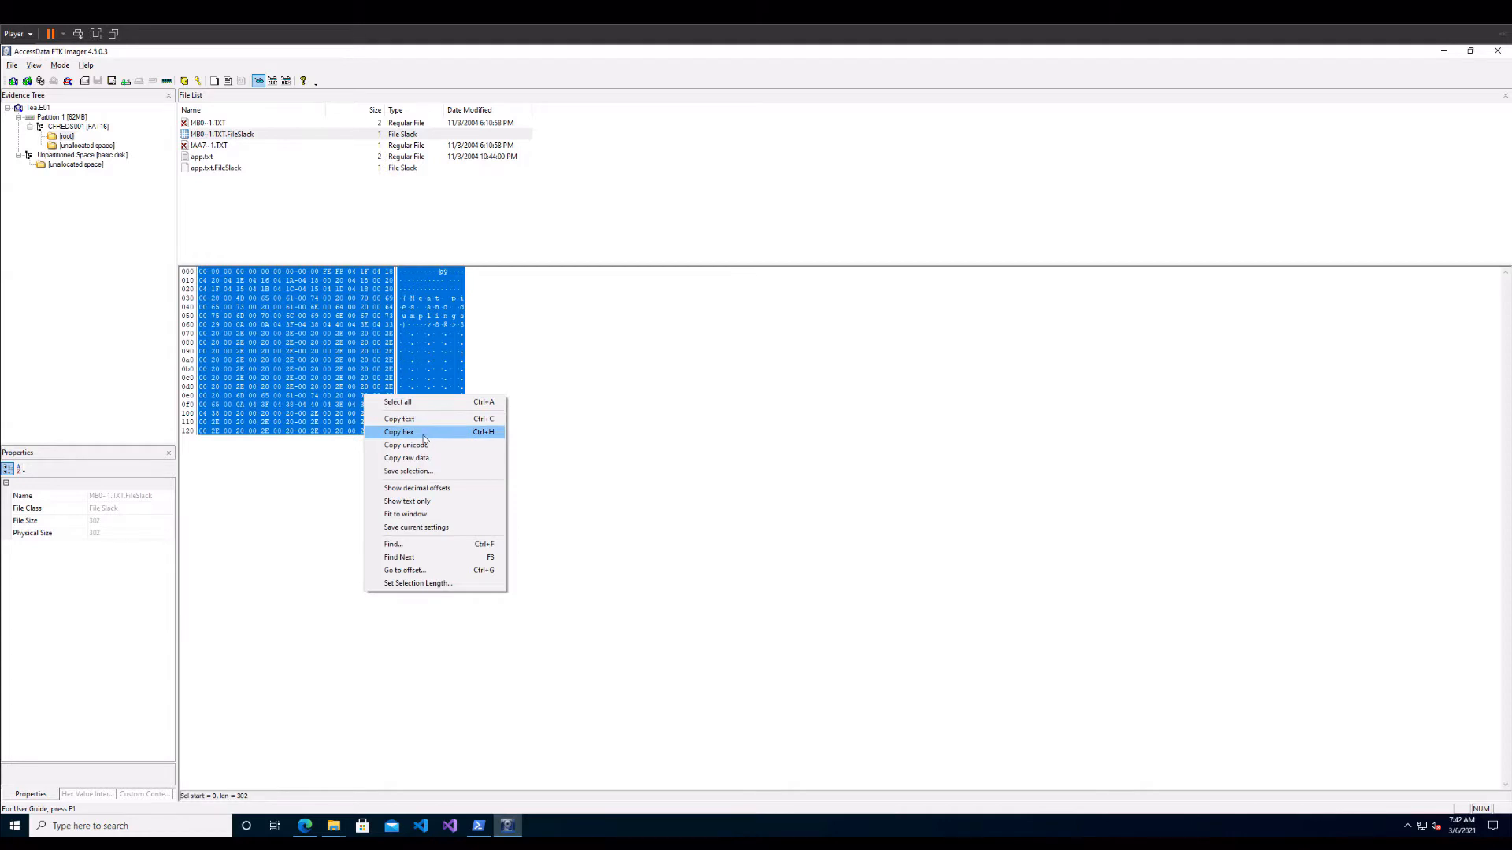
left_click(424, 435)
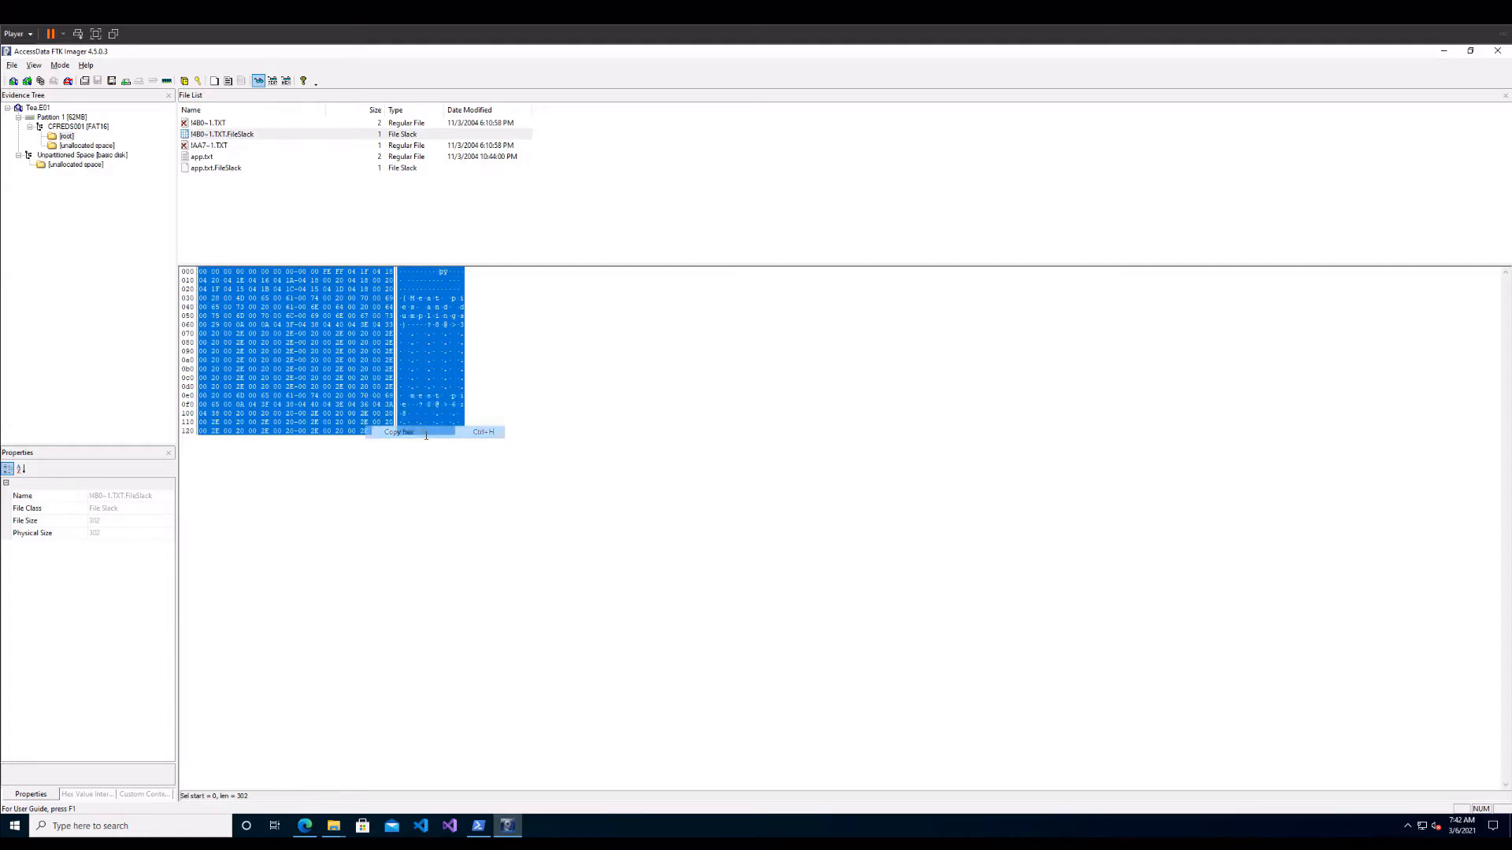
left_click(421, 359)
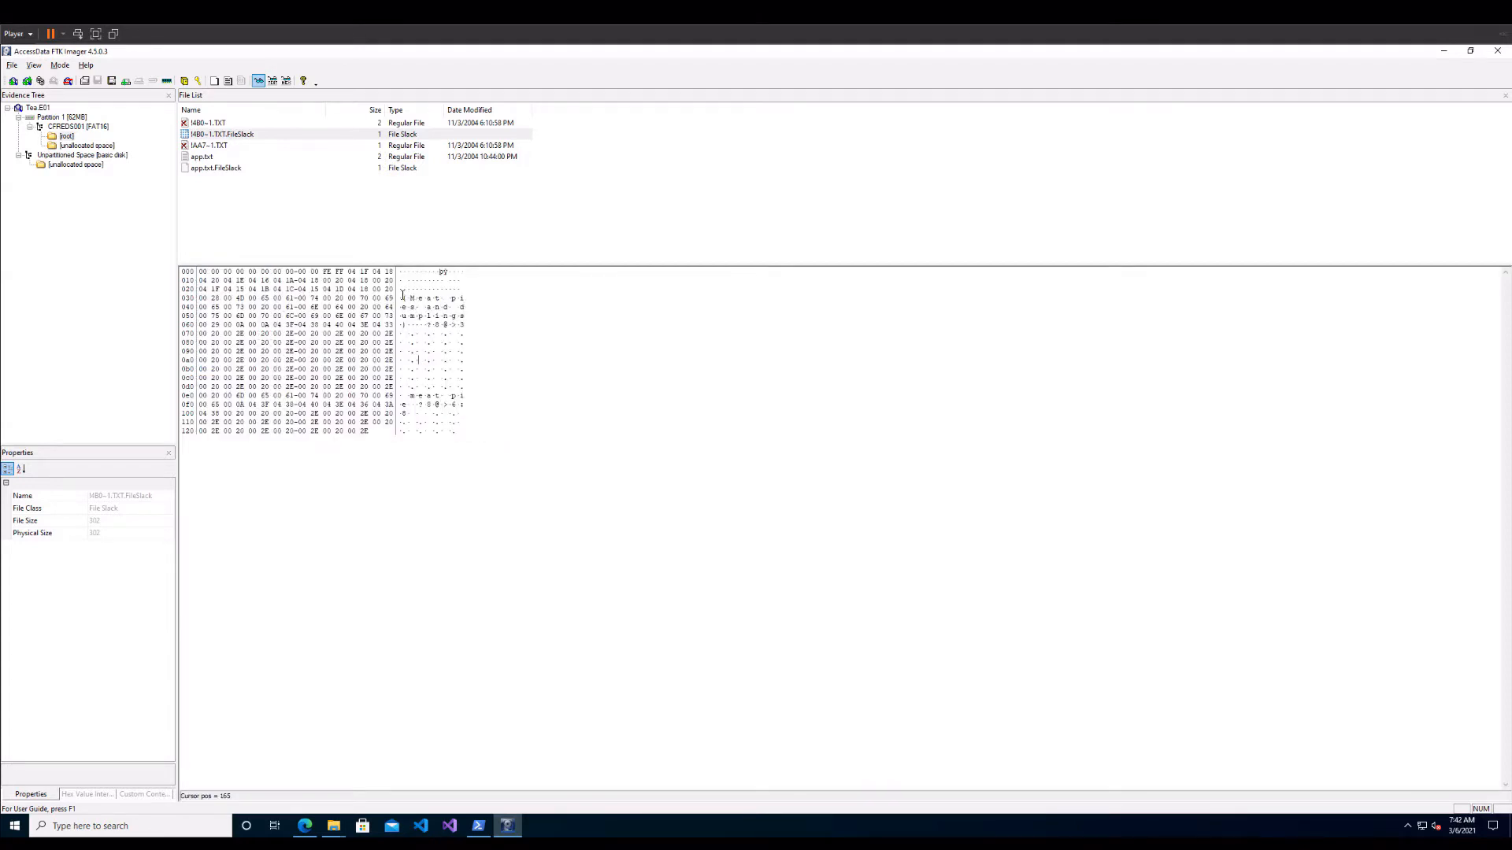
left_click_drag(403, 295, 464, 338)
left_click(463, 361)
Switch to the Edge browser, search for cyberchef in a new tab, and open the CyberChef site.
left_click(304, 825)
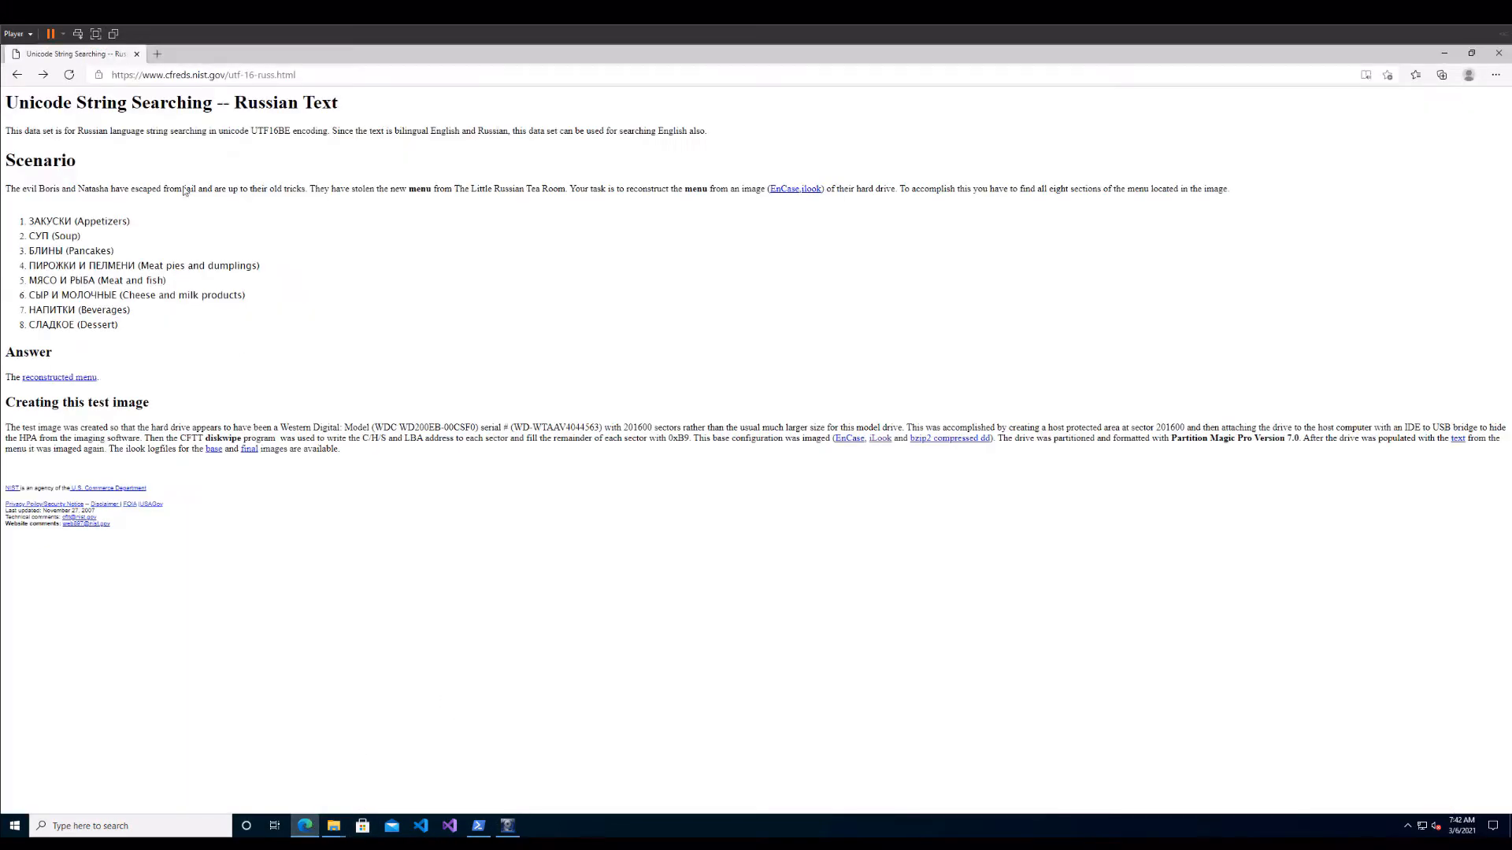
left_click(158, 55)
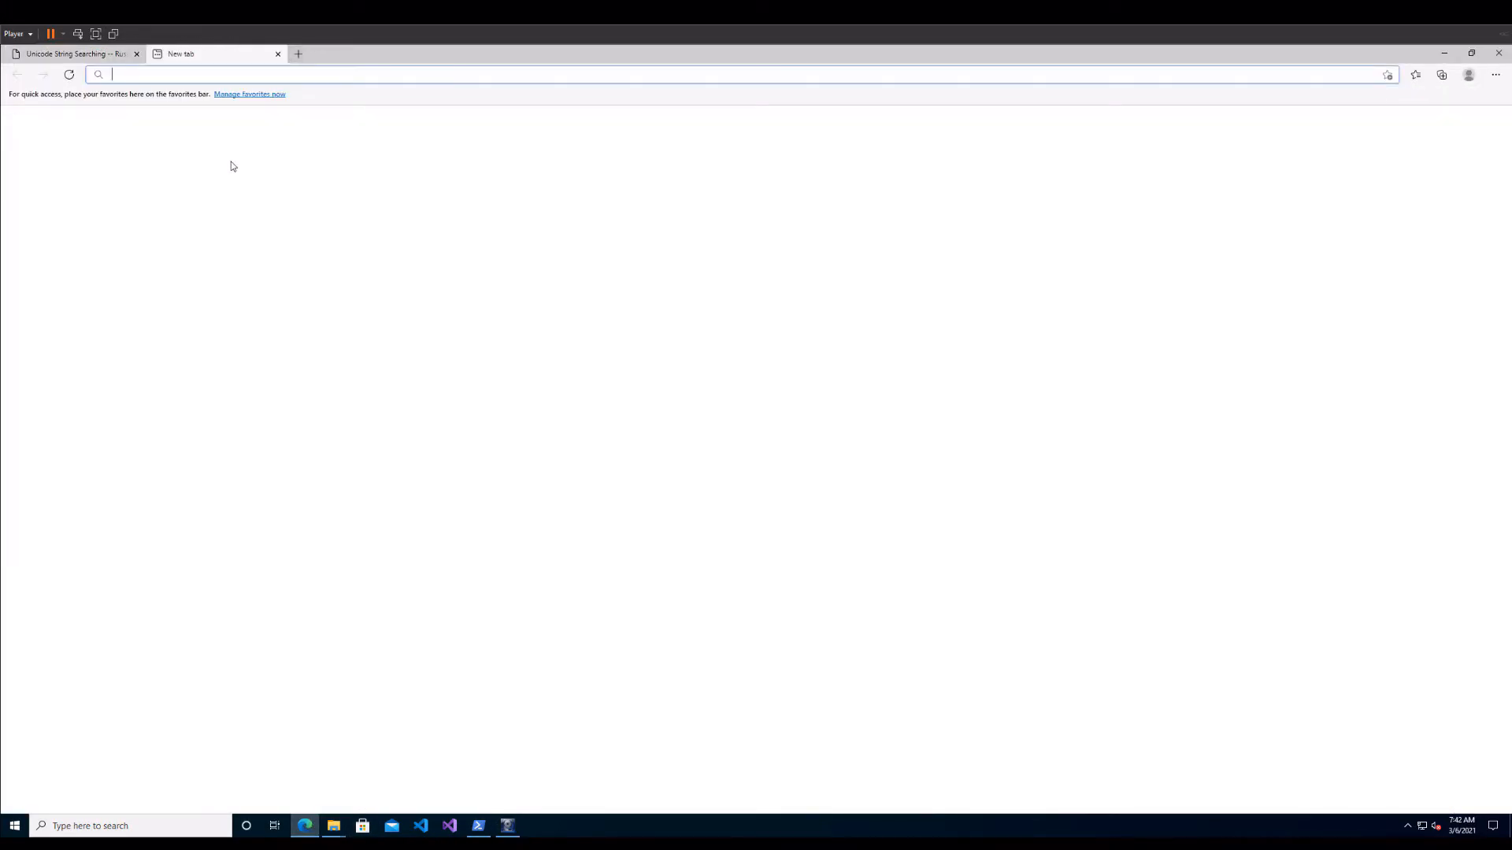
type("cyberche")
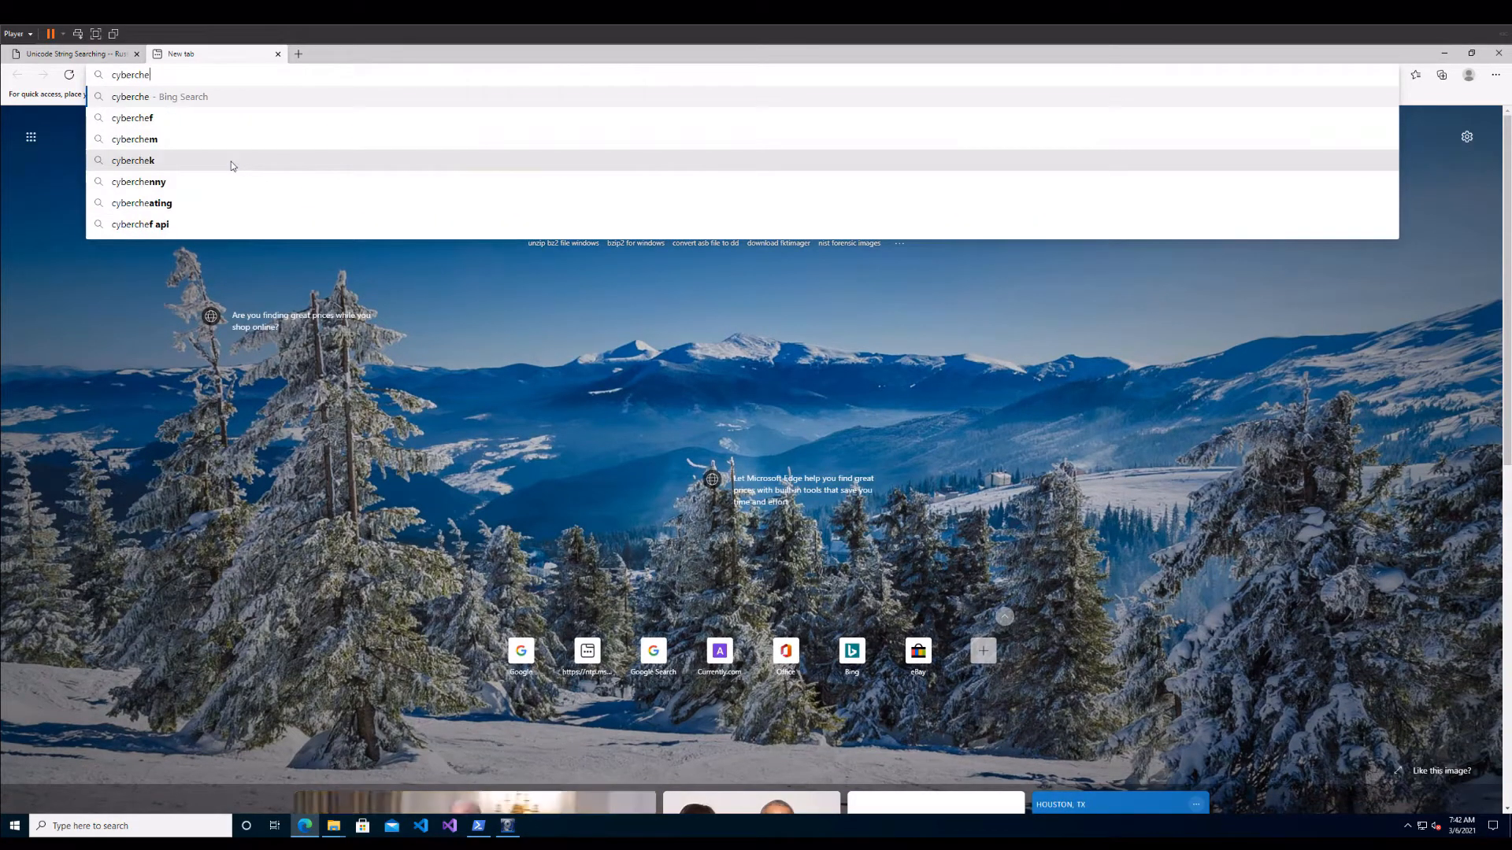
type("f")
key("Return")
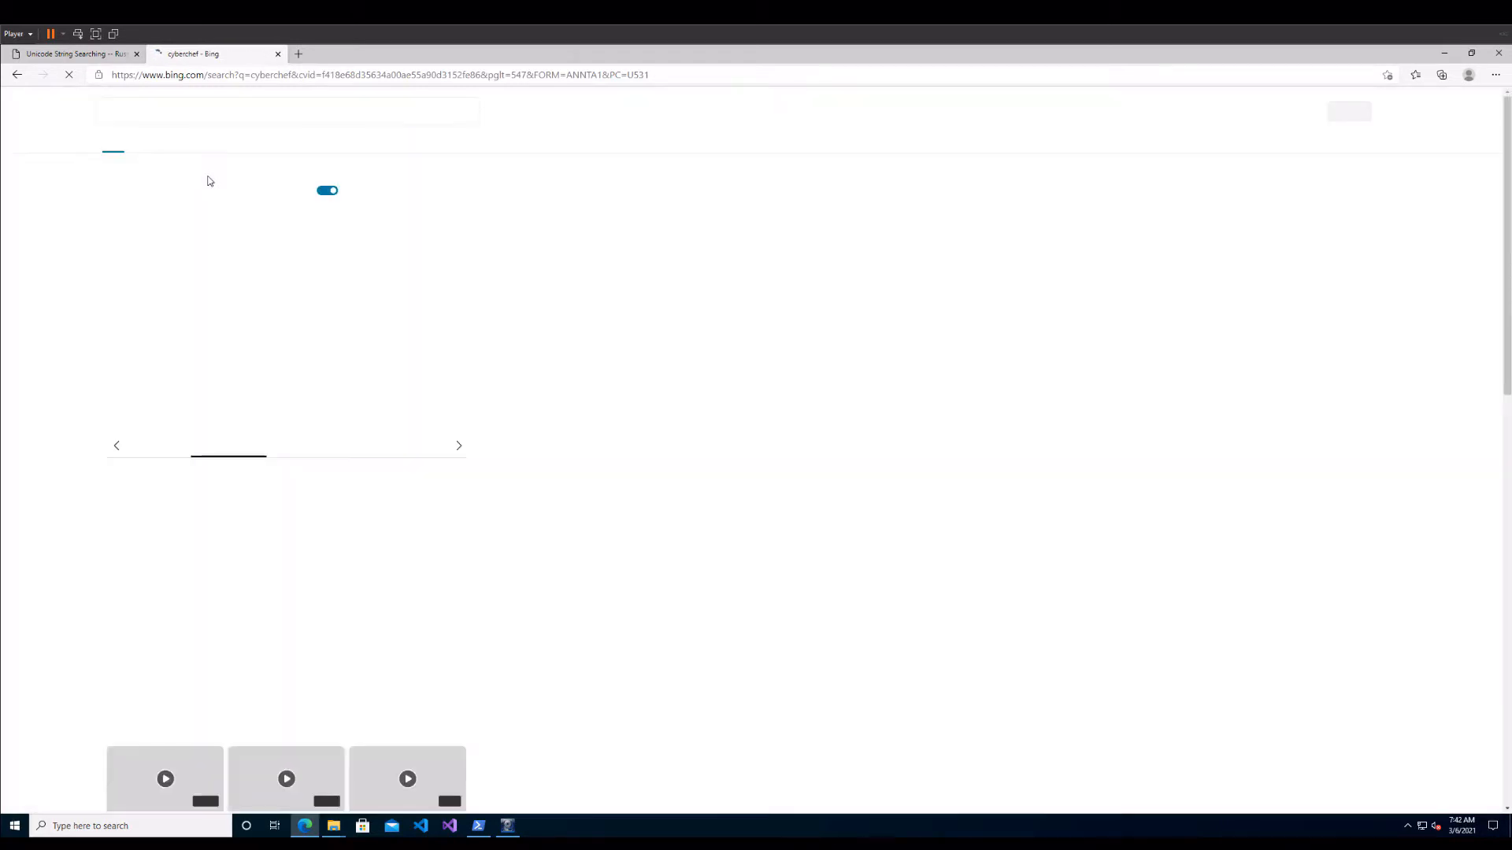
left_click(213, 214)
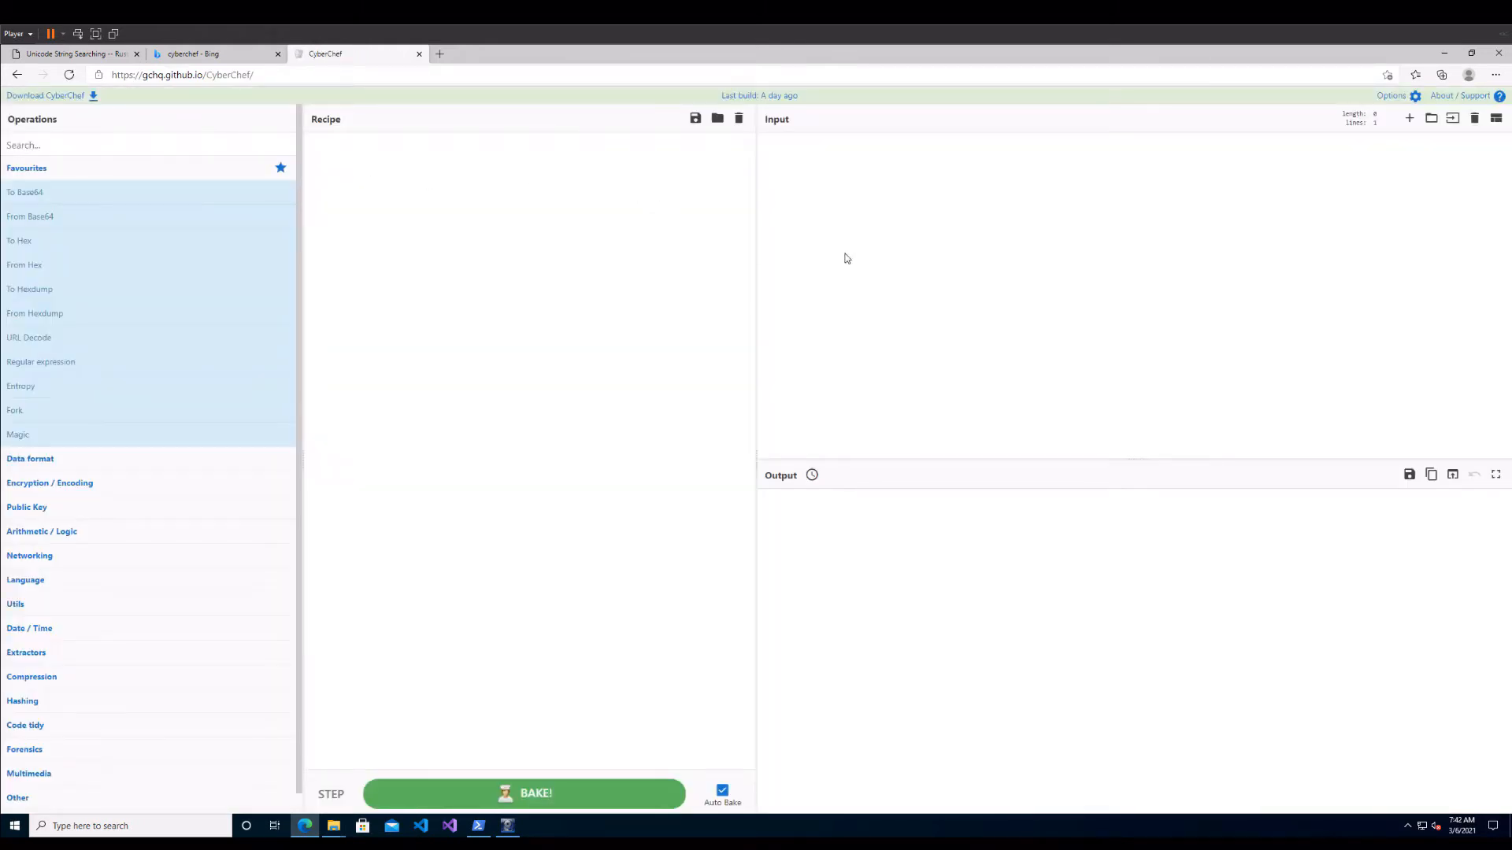
Paste the copied slack hex as the input and add a From Hex operation to the recipe.
left_click(798, 160)
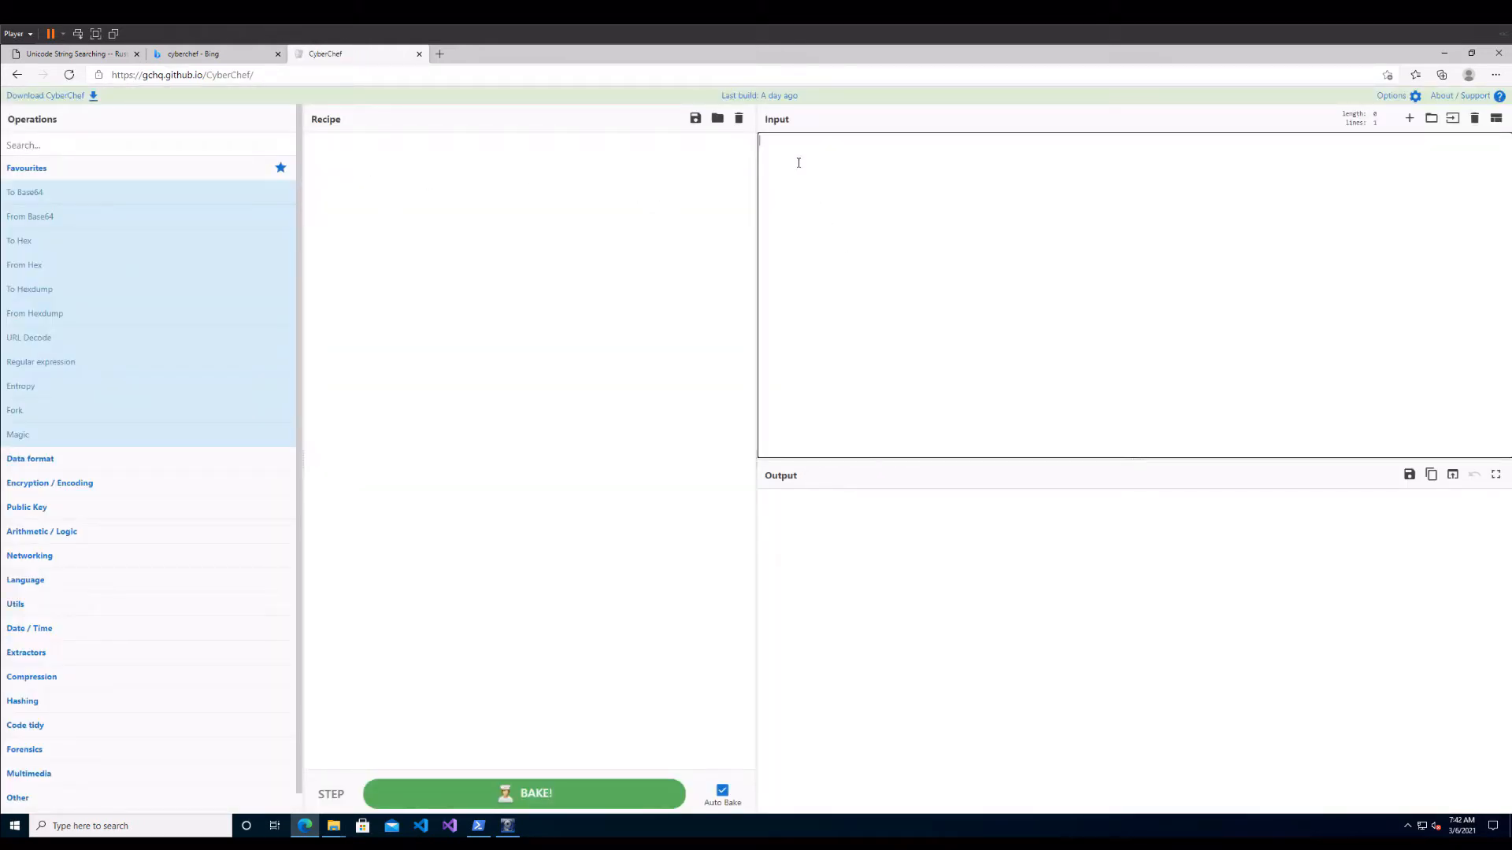
key("ctrl+v")
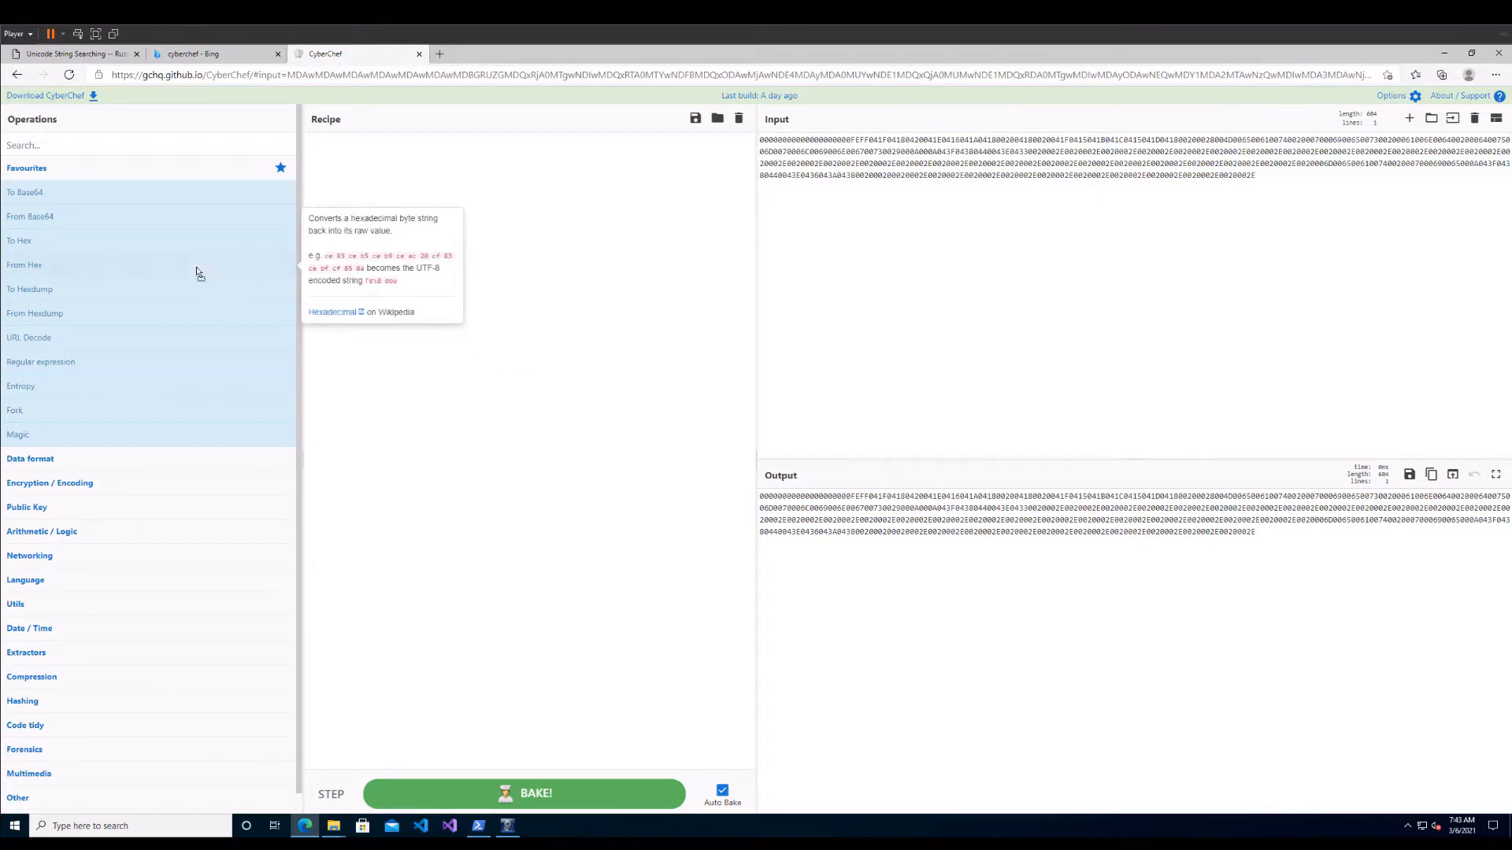
left_click_drag(196, 270, 473, 216)
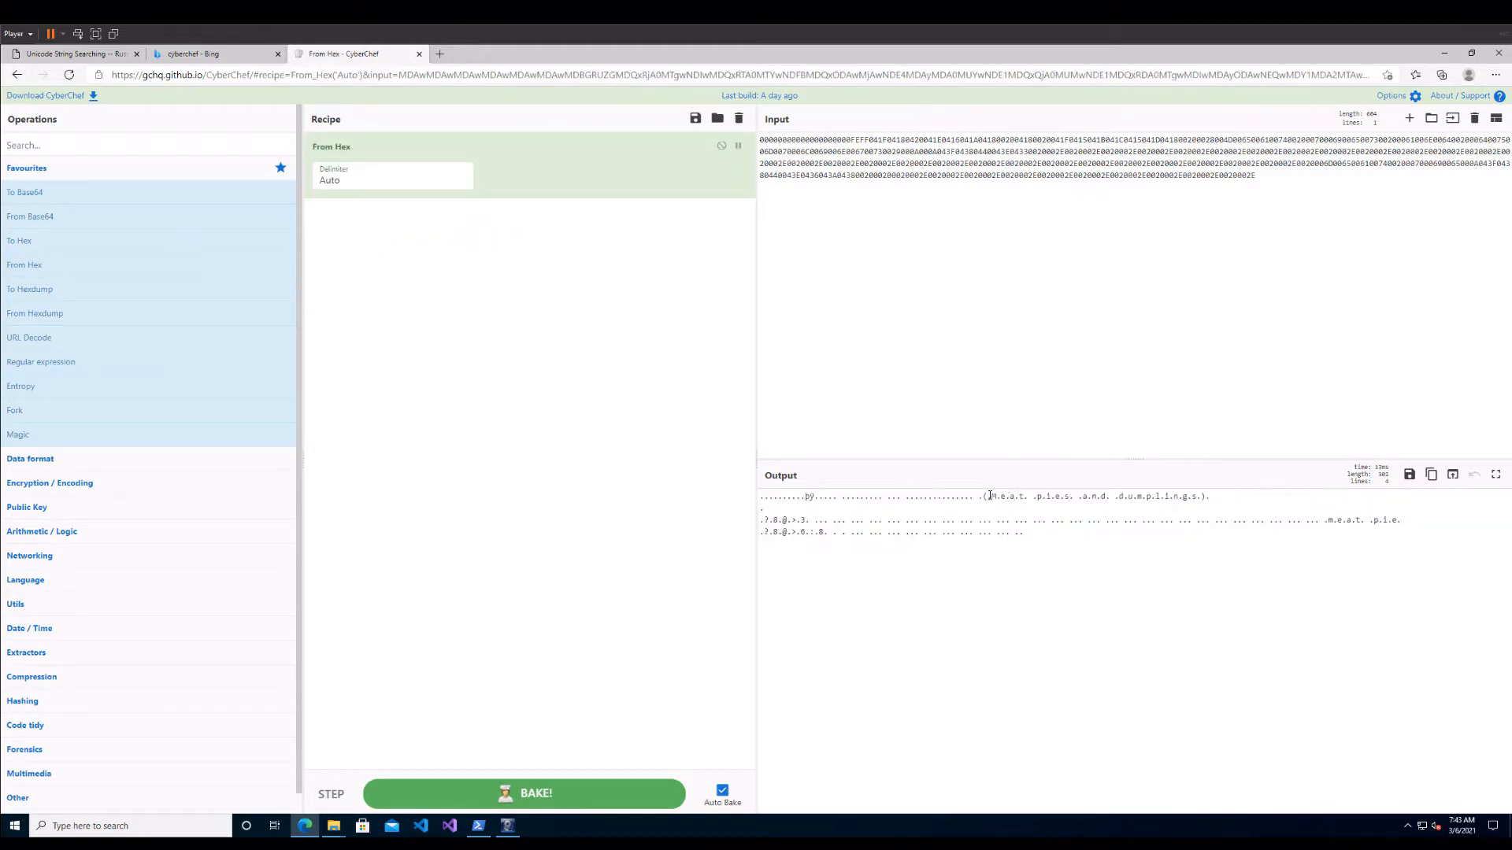
left_click_drag(990, 496, 1152, 508)
left_click(1181, 514)
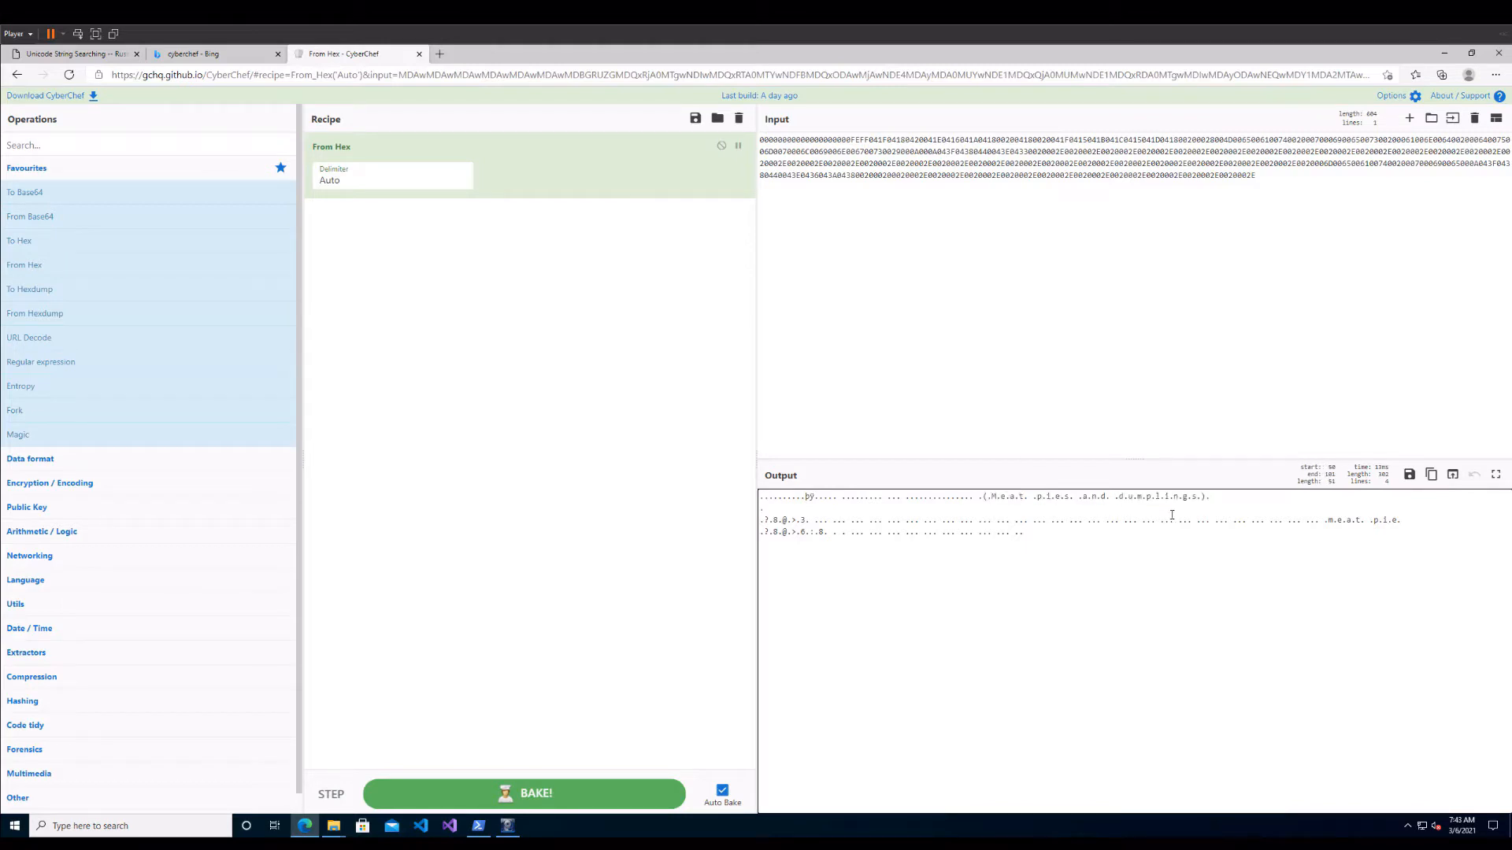
Find the Decode text operation by searching for "decode" and add it to the recipe after From Hex.
left_click(93, 143)
type("d")
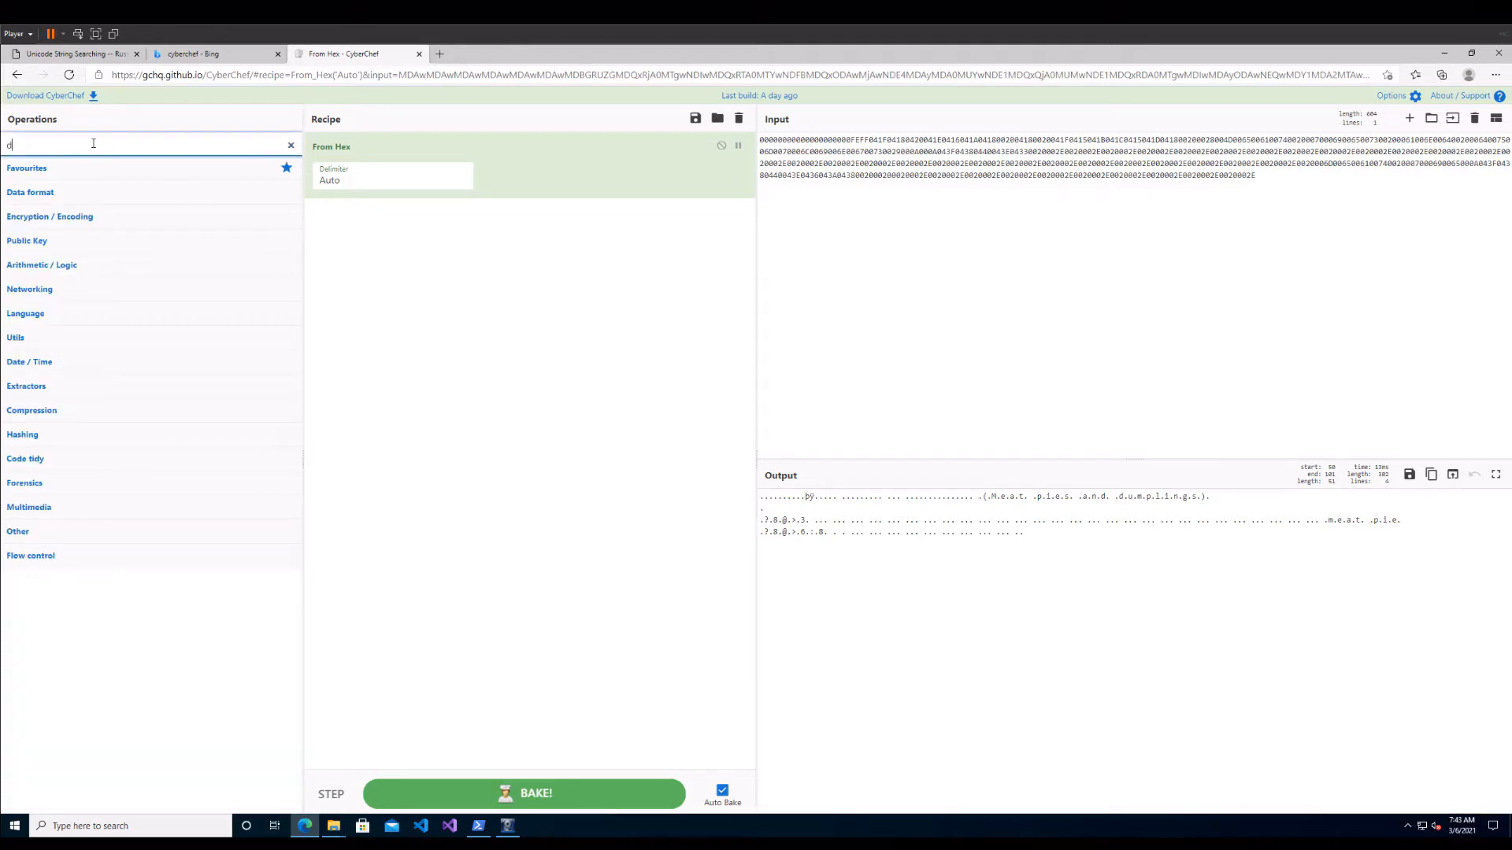
type("ecode")
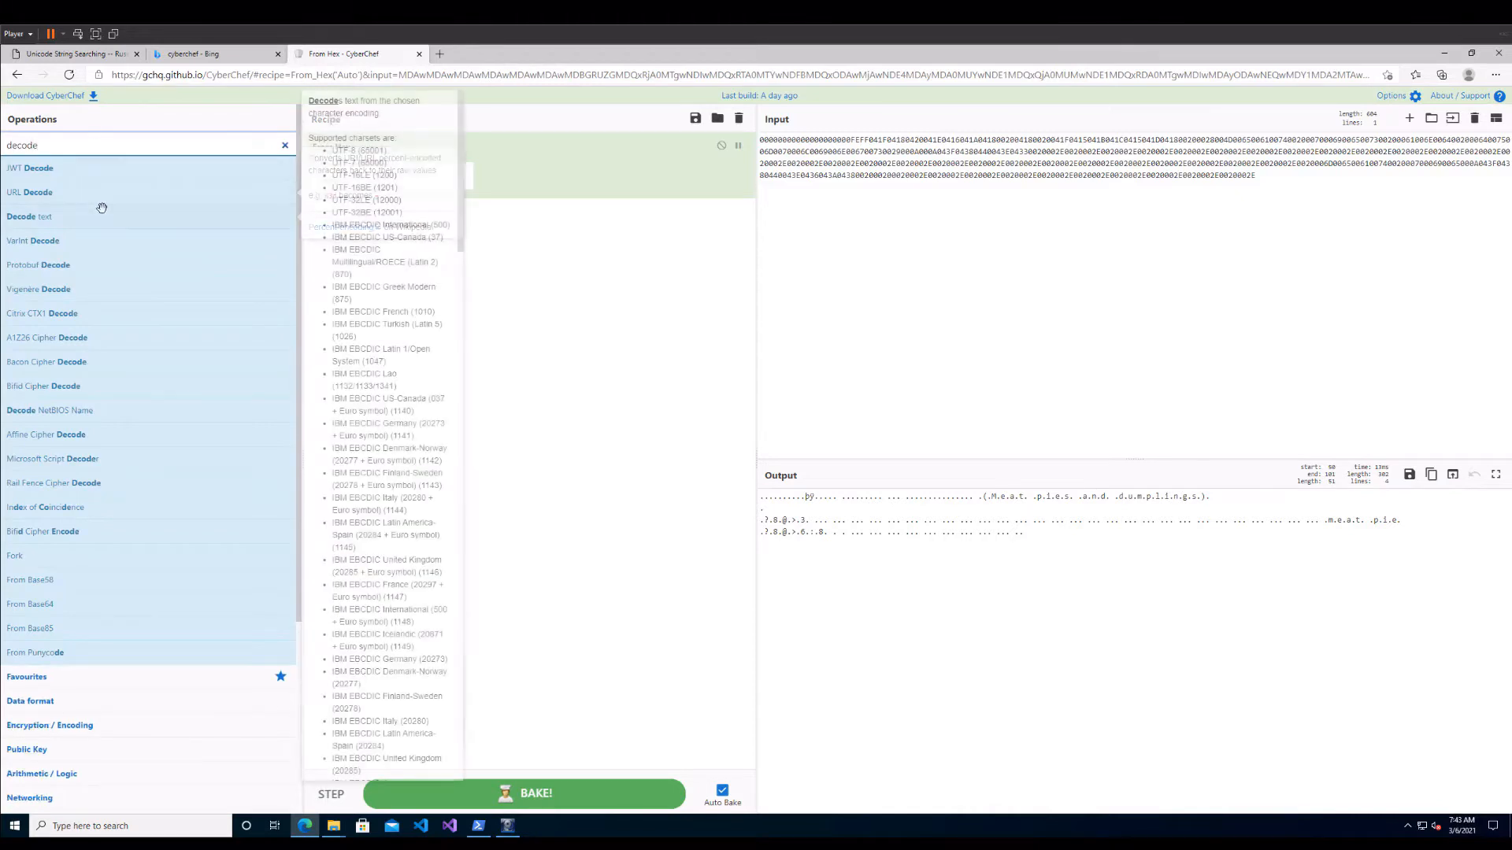
left_click_drag(83, 216, 442, 259)
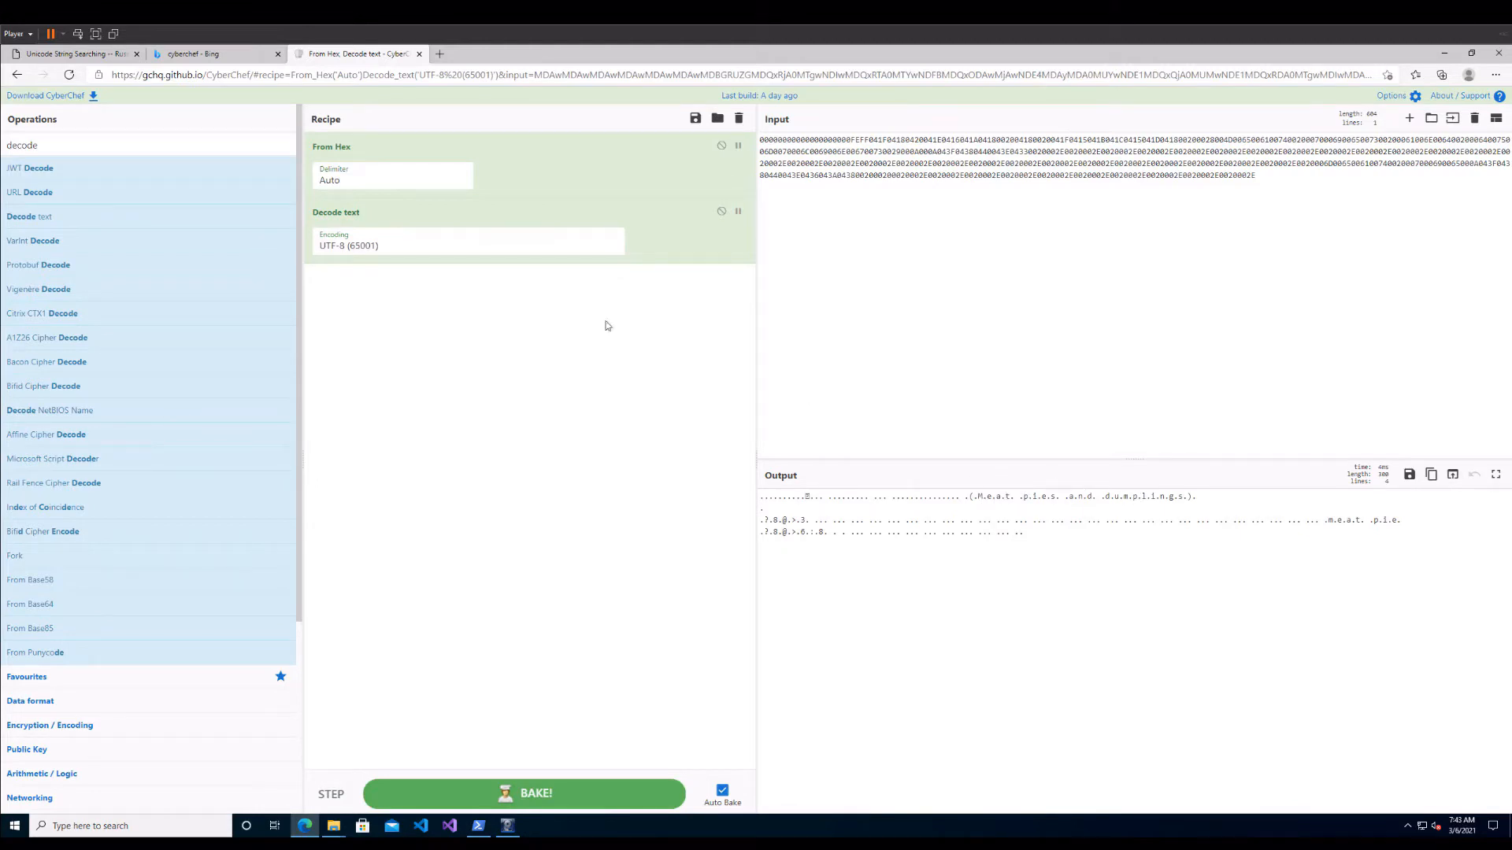
Set the Decode text encoding to UTF-16BE (1201) and highlight the decoded "Meat pies and dumplings" heading.
left_click(484, 252)
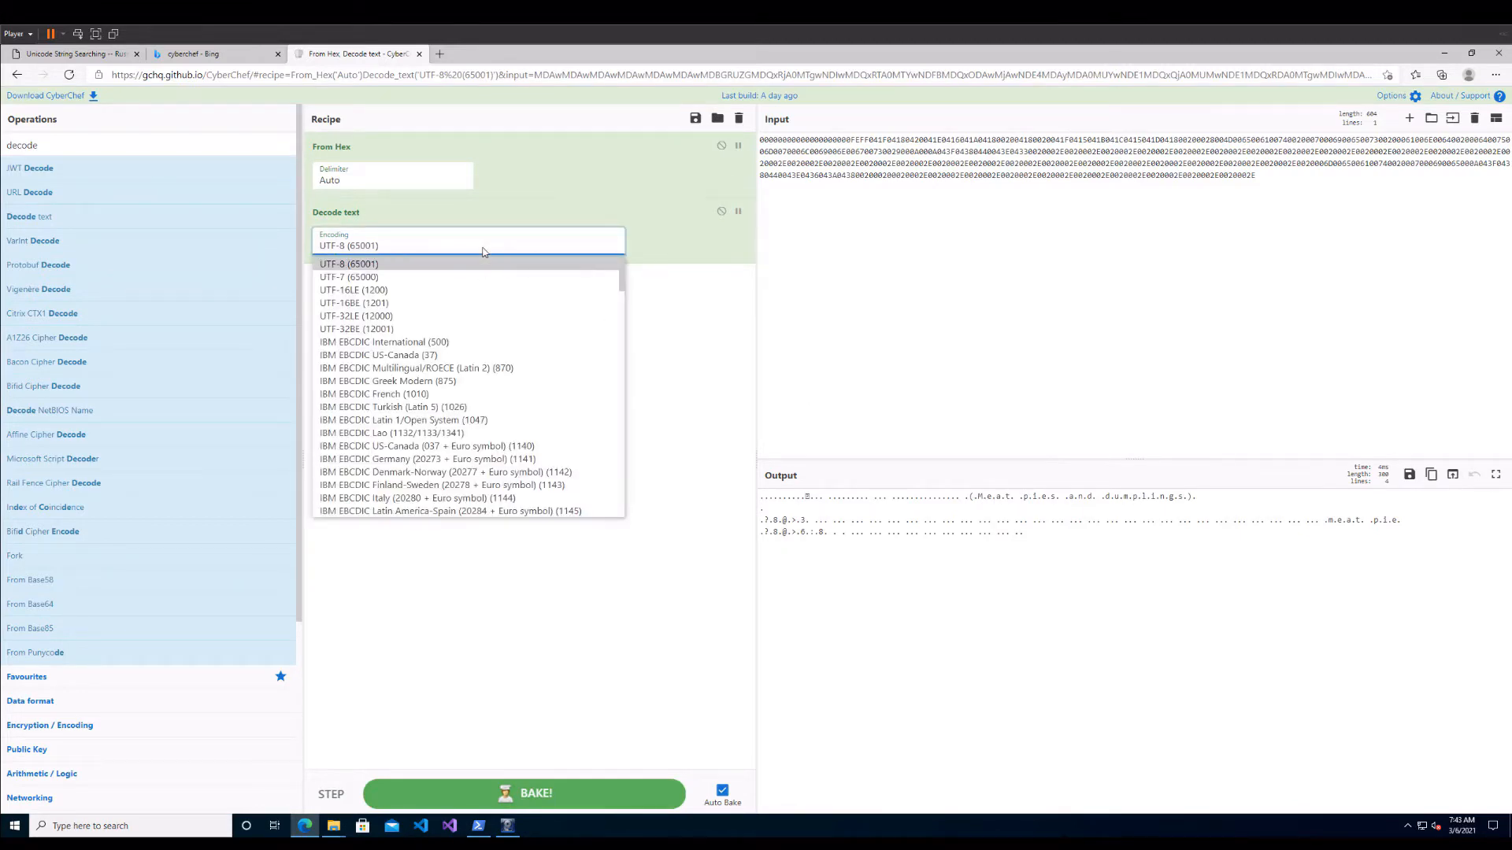
left_click(408, 306)
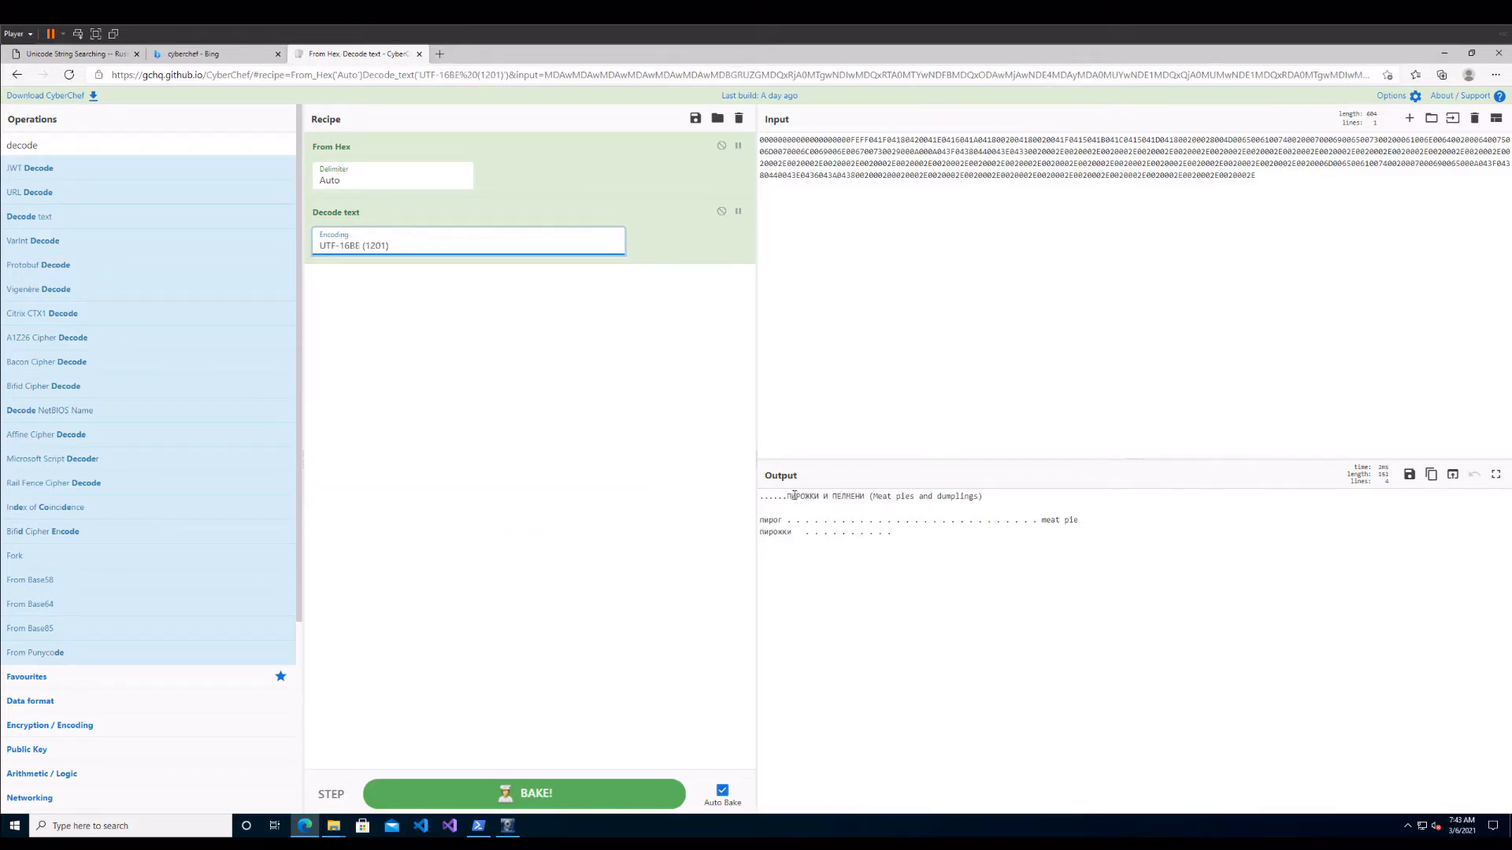
left_click_drag(789, 496, 979, 492)
left_click(871, 497)
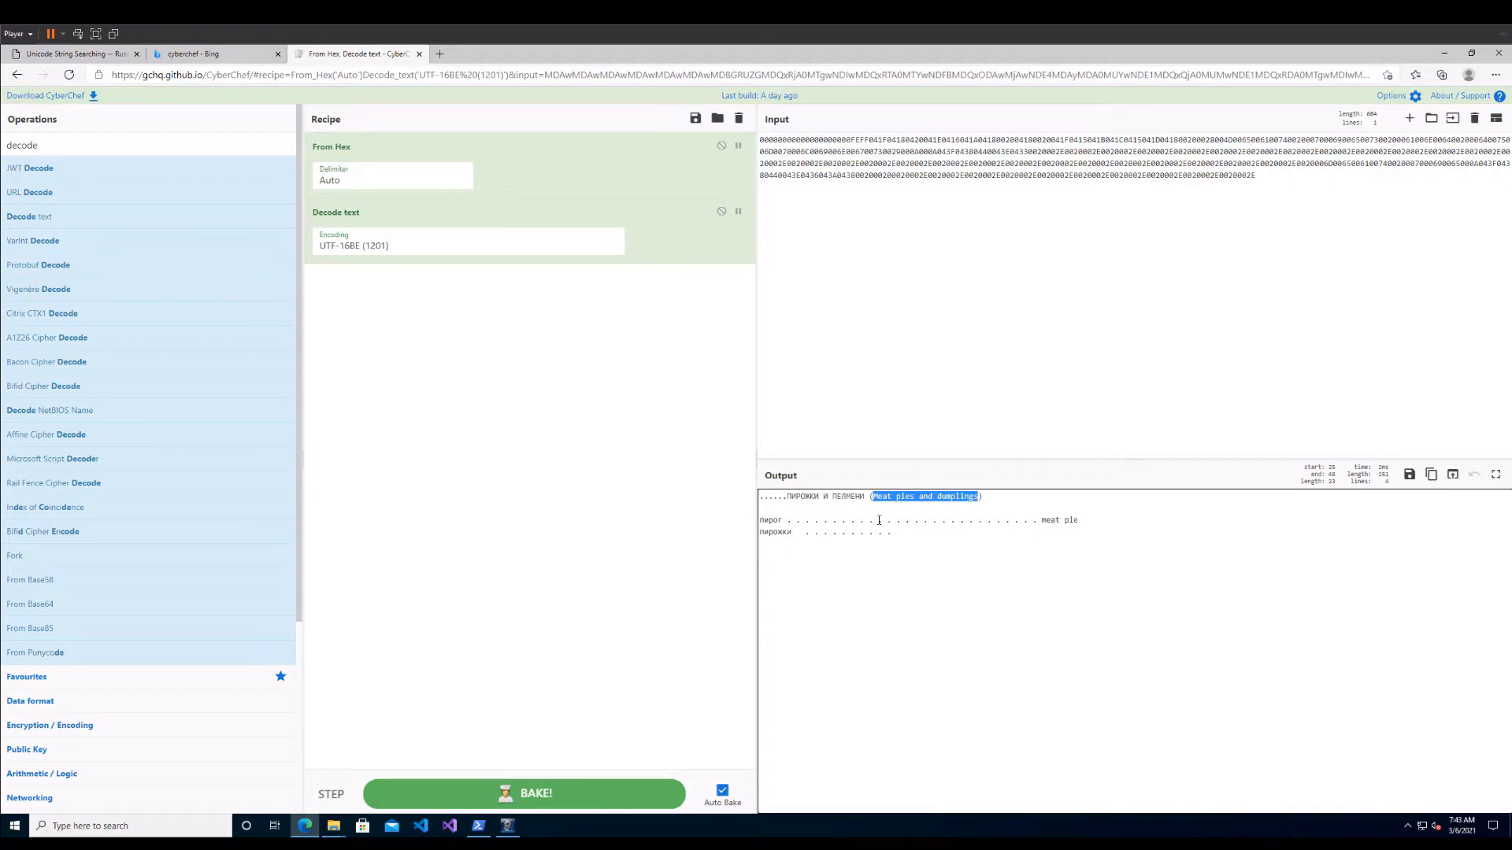
left_click(794, 520)
Set the Decode text encoding to UTF-8 (65001) for comparison.
left_click(503, 241)
left_click(436, 268)
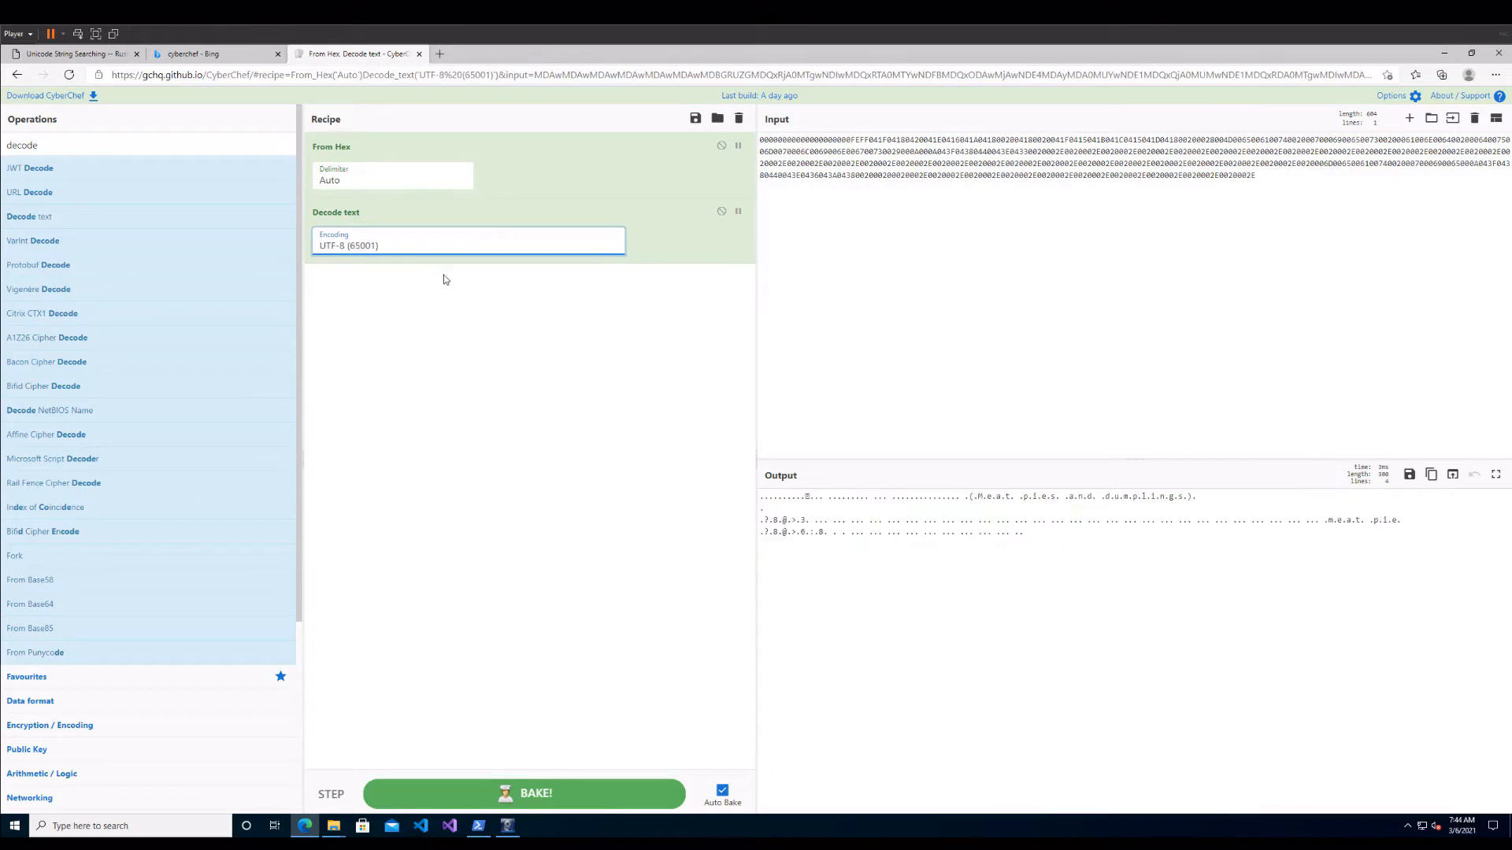
Highlight an undecoded character in the UTF-8 output, and set the Decode text encoding back to UTF-16BE (1201).
left_click_drag(977, 498, 987, 498)
left_click(996, 497)
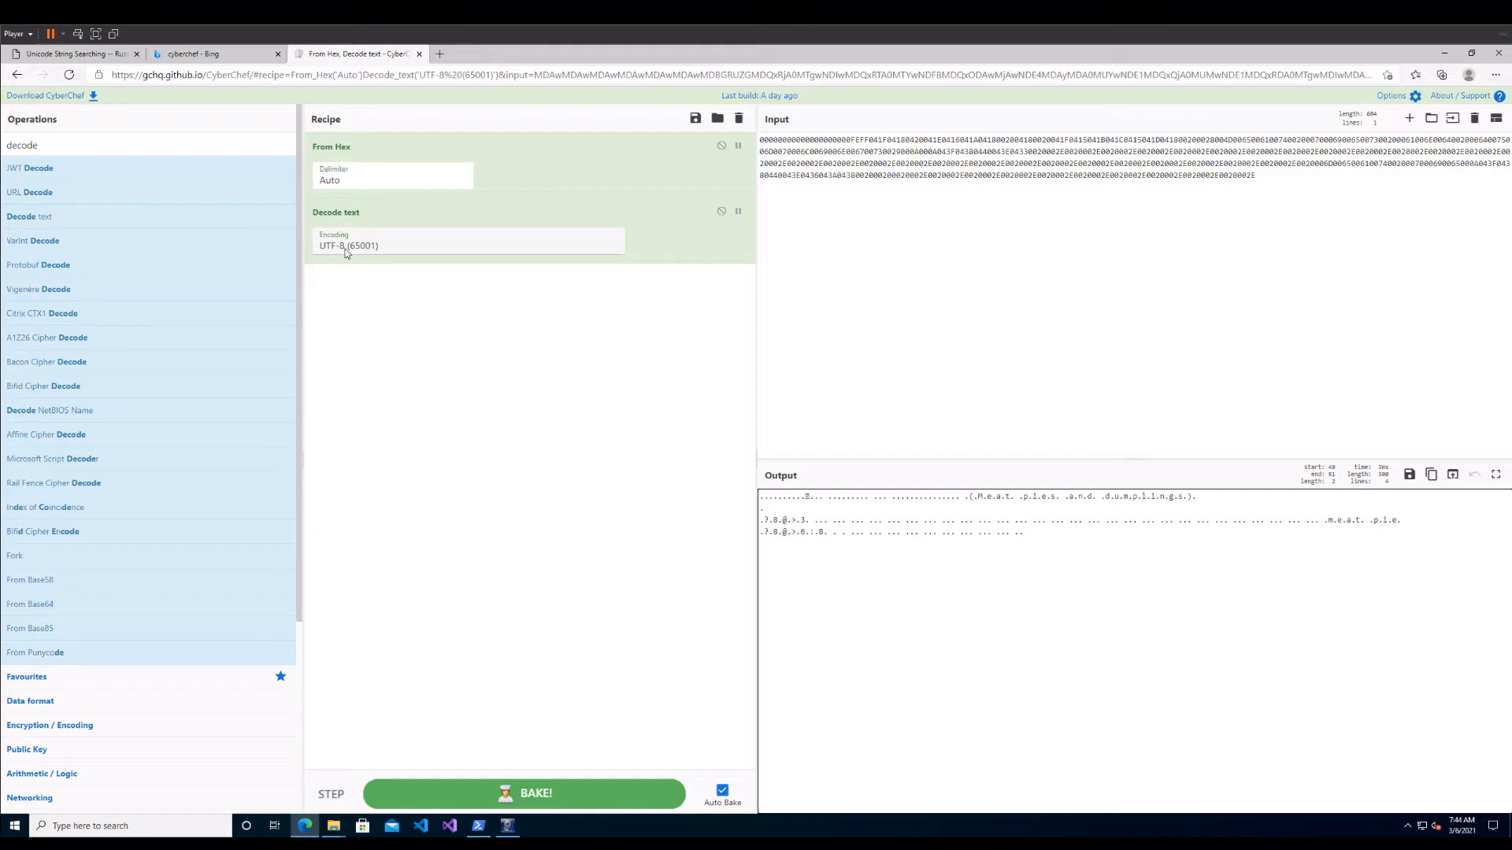
left_click(347, 252)
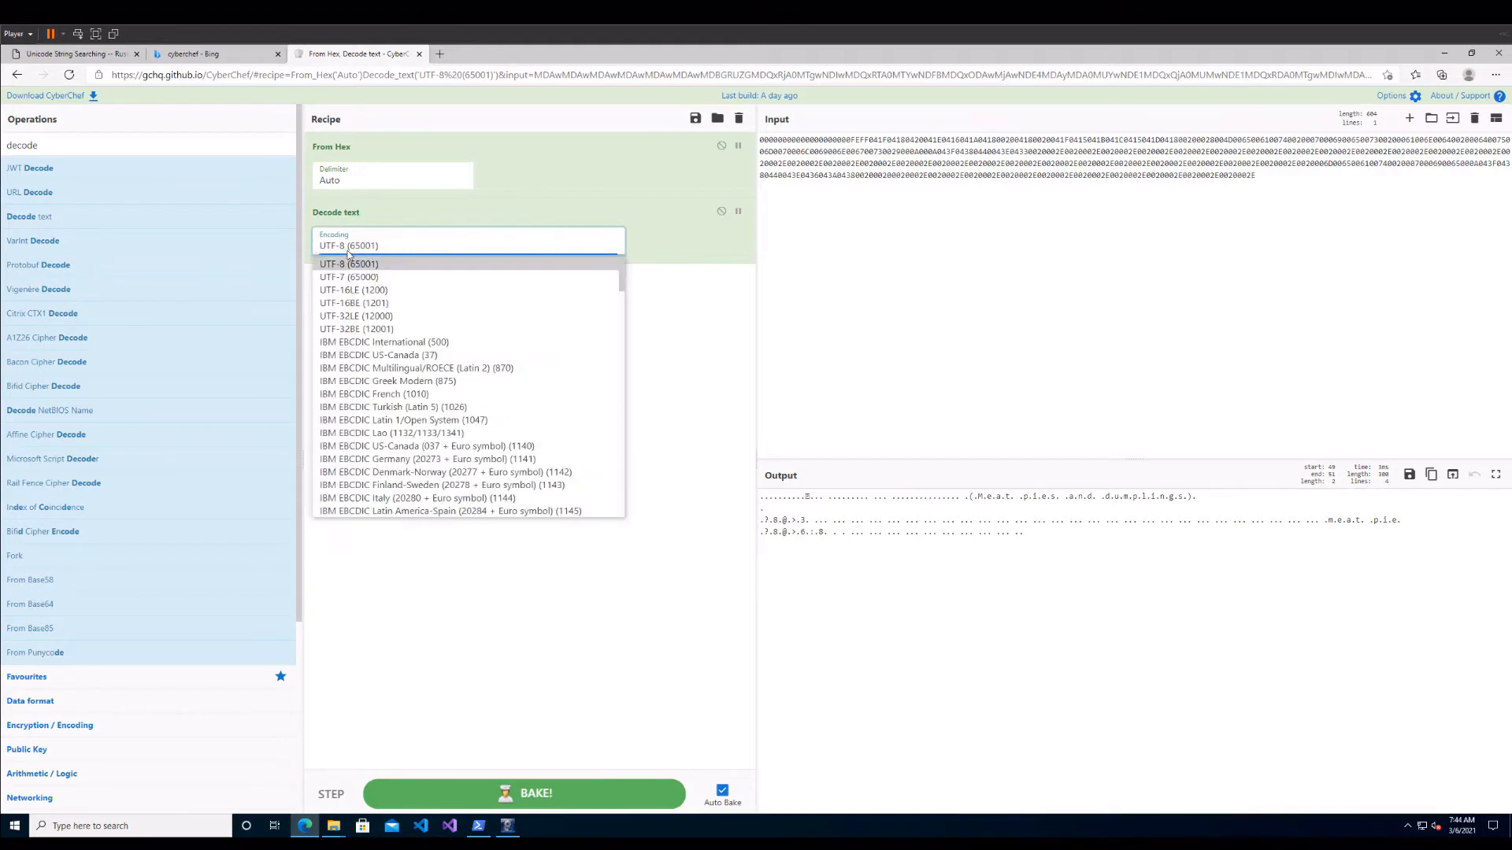
left_click(382, 305)
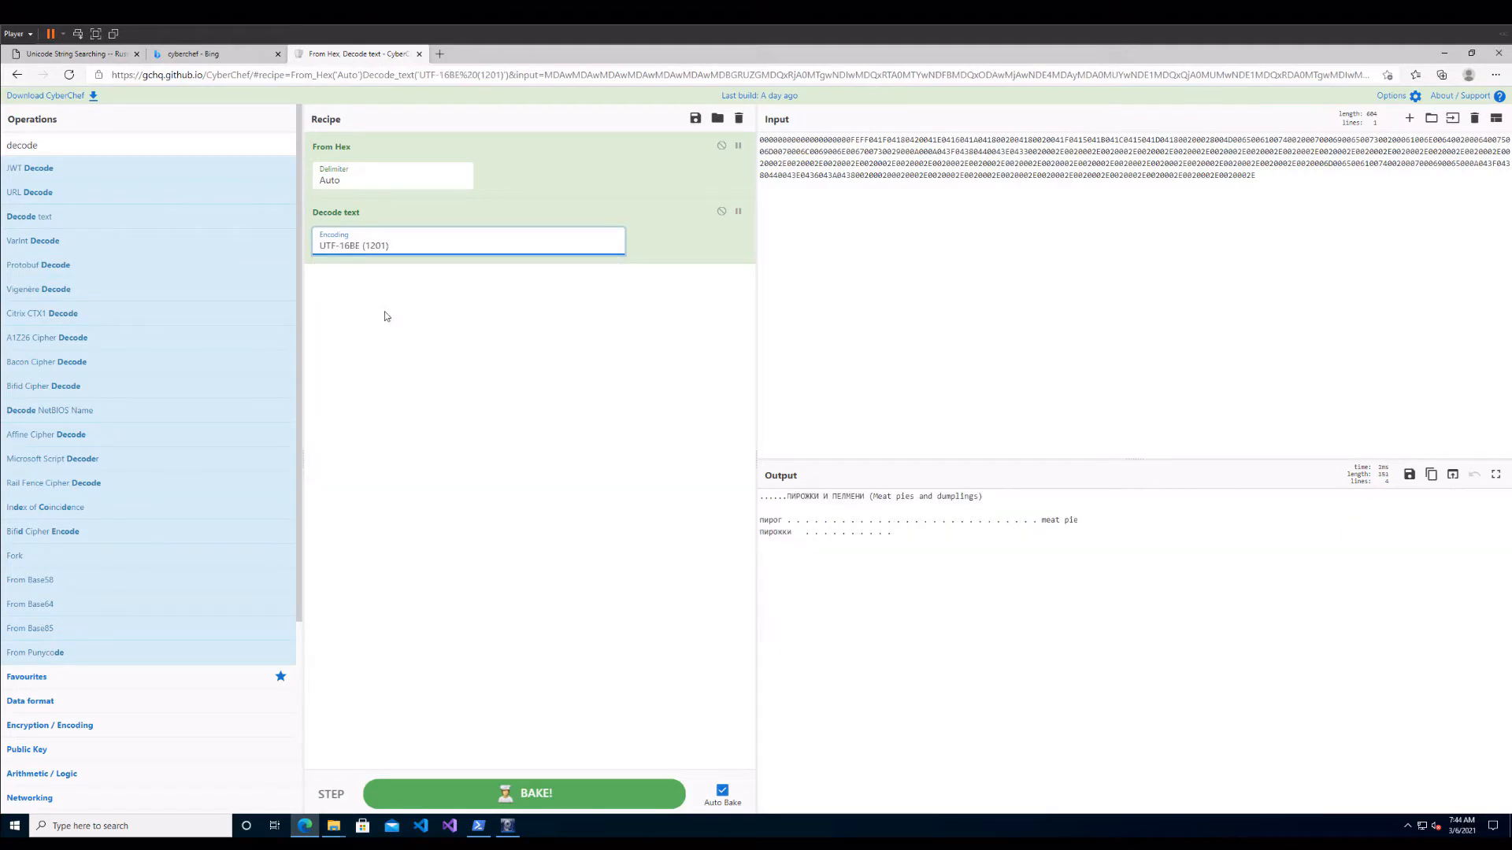
Switch to FTK Imager and highlight the "M" of "Meat" in the slack text and the hex bytes around it.
left_click(507, 825)
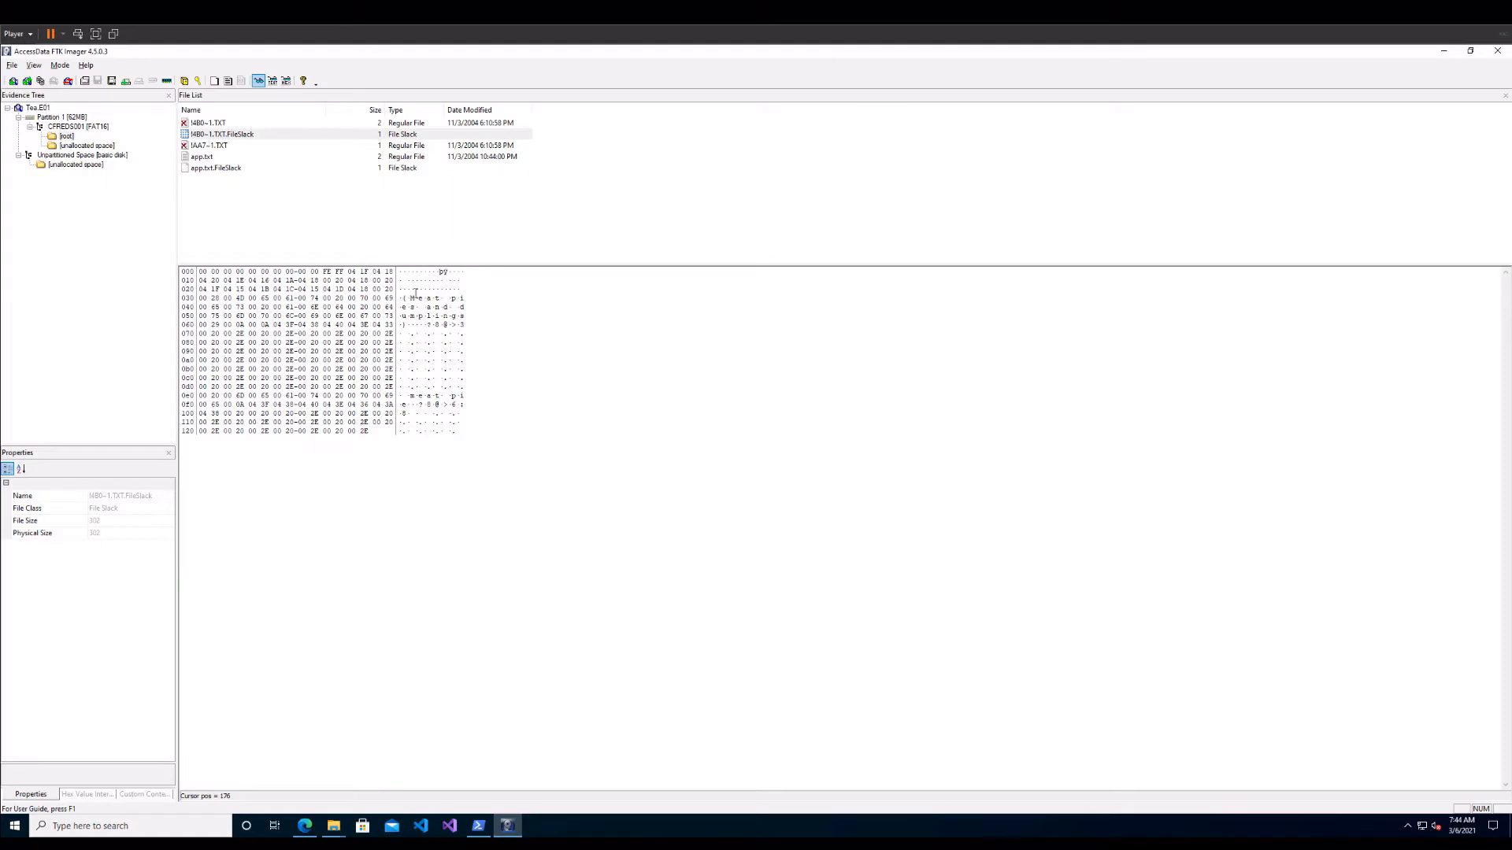
left_click_drag(410, 298, 420, 299)
left_click_drag(236, 298, 260, 298)
left_click(311, 281)
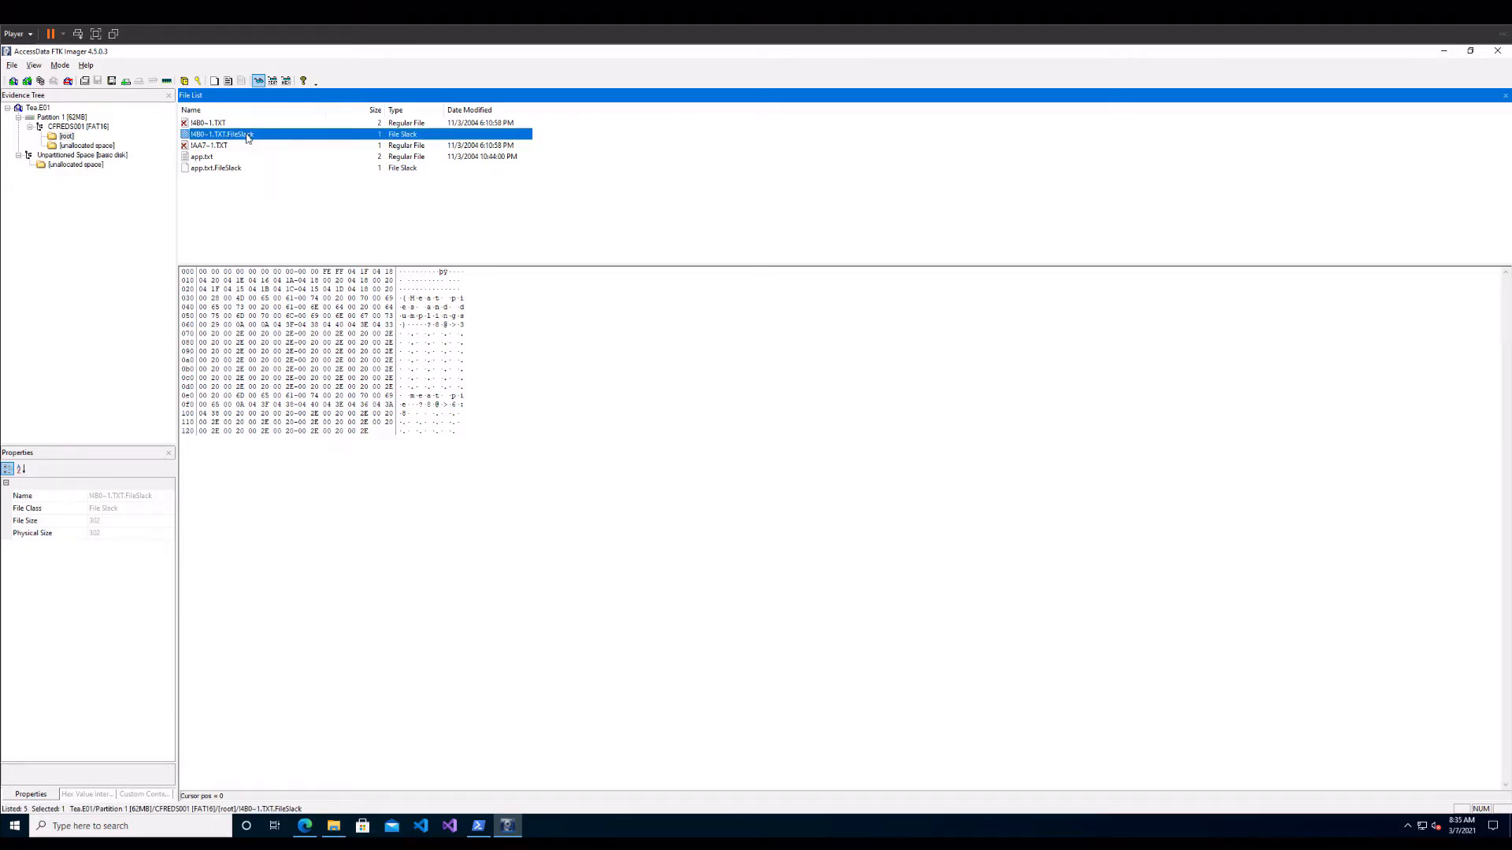
Open the deleted file !AA7~1.TXT and view its contents in hex format.
left_click(225, 148)
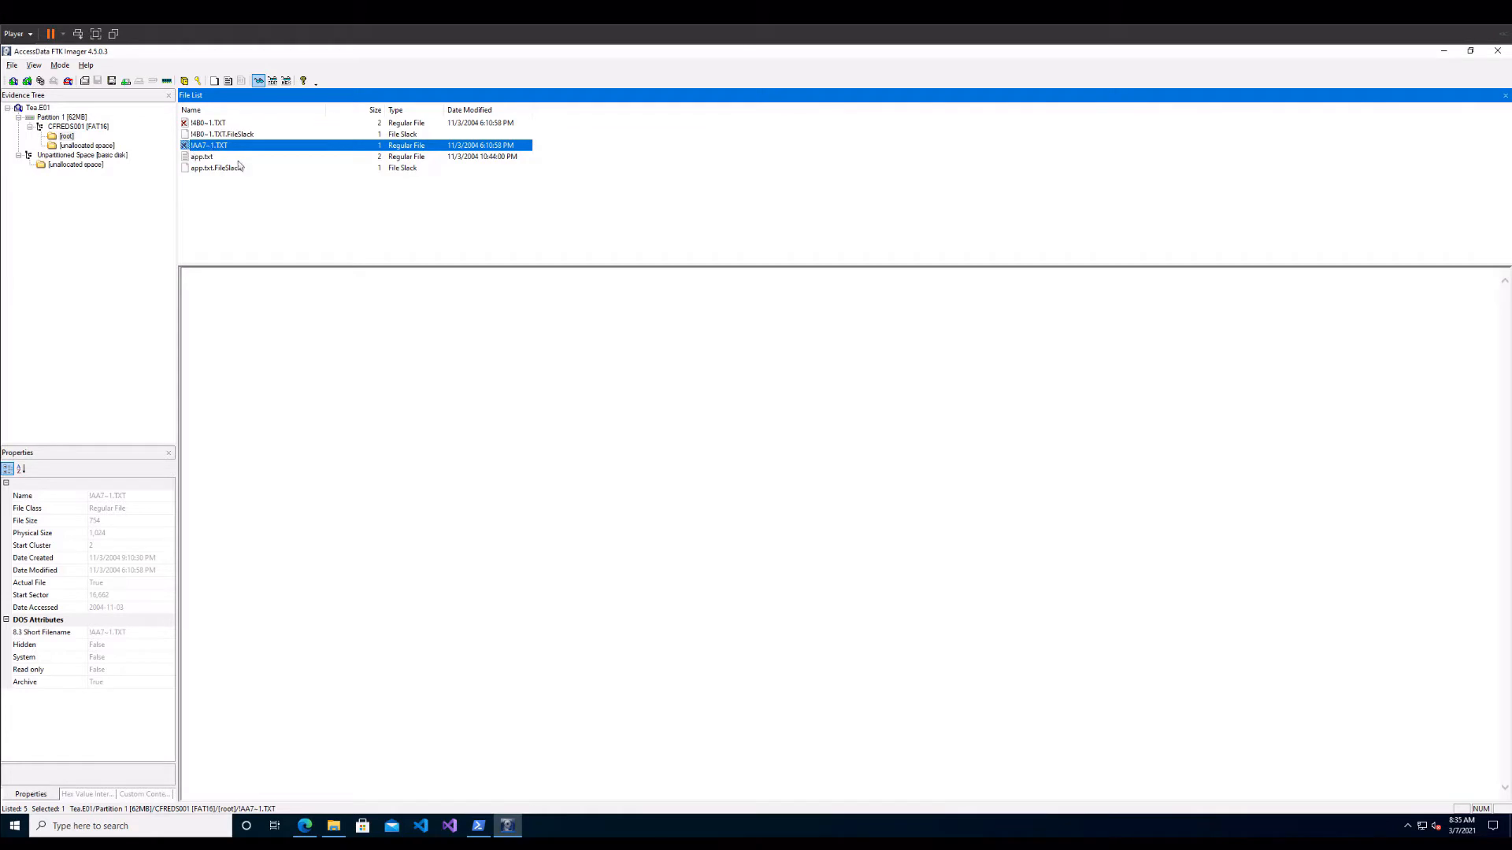
left_click(369, 387)
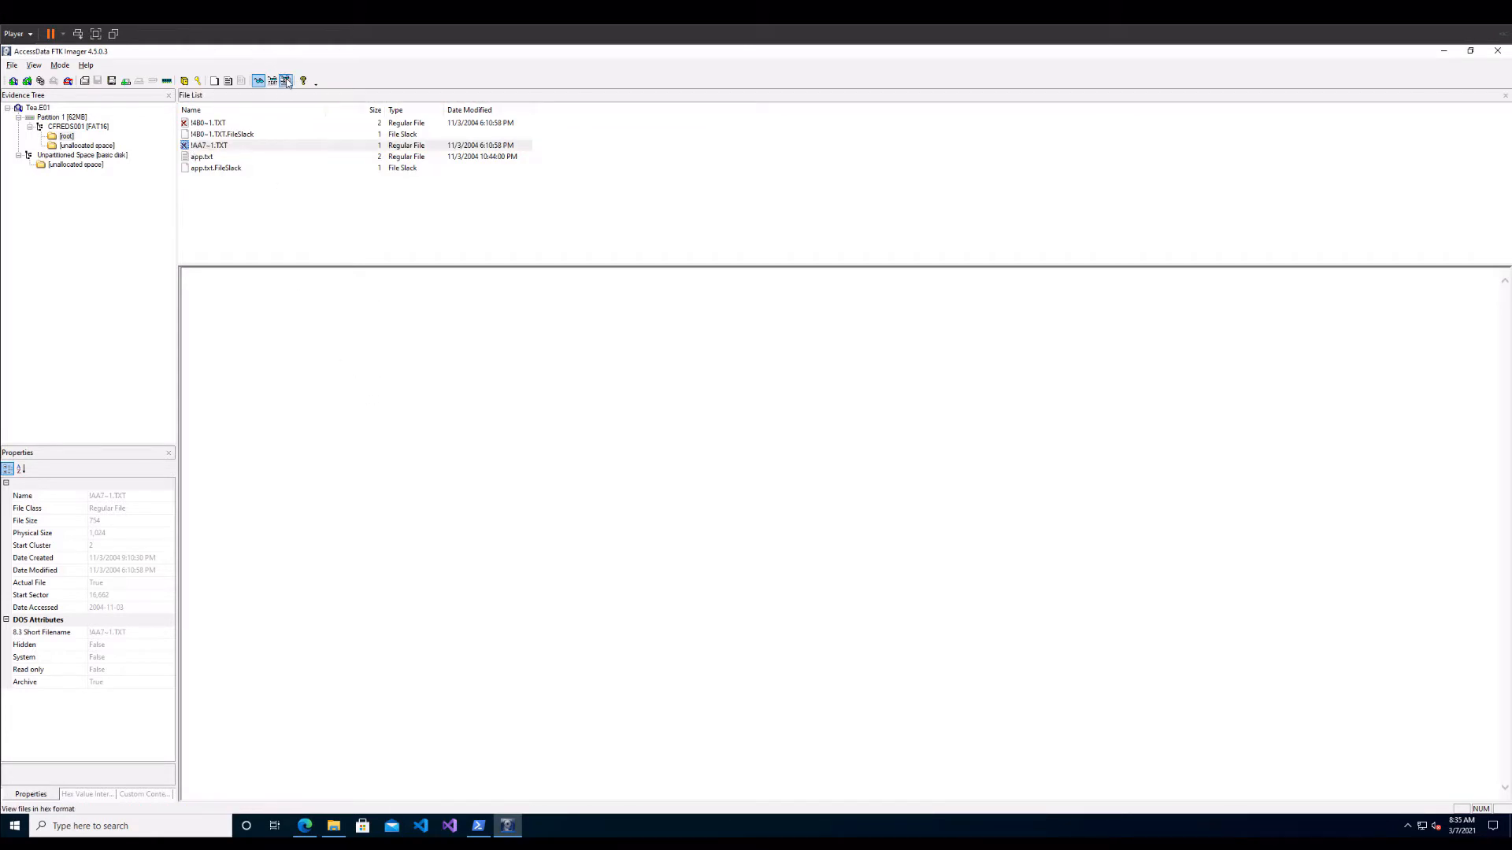
left_click(287, 82)
left_click(263, 178)
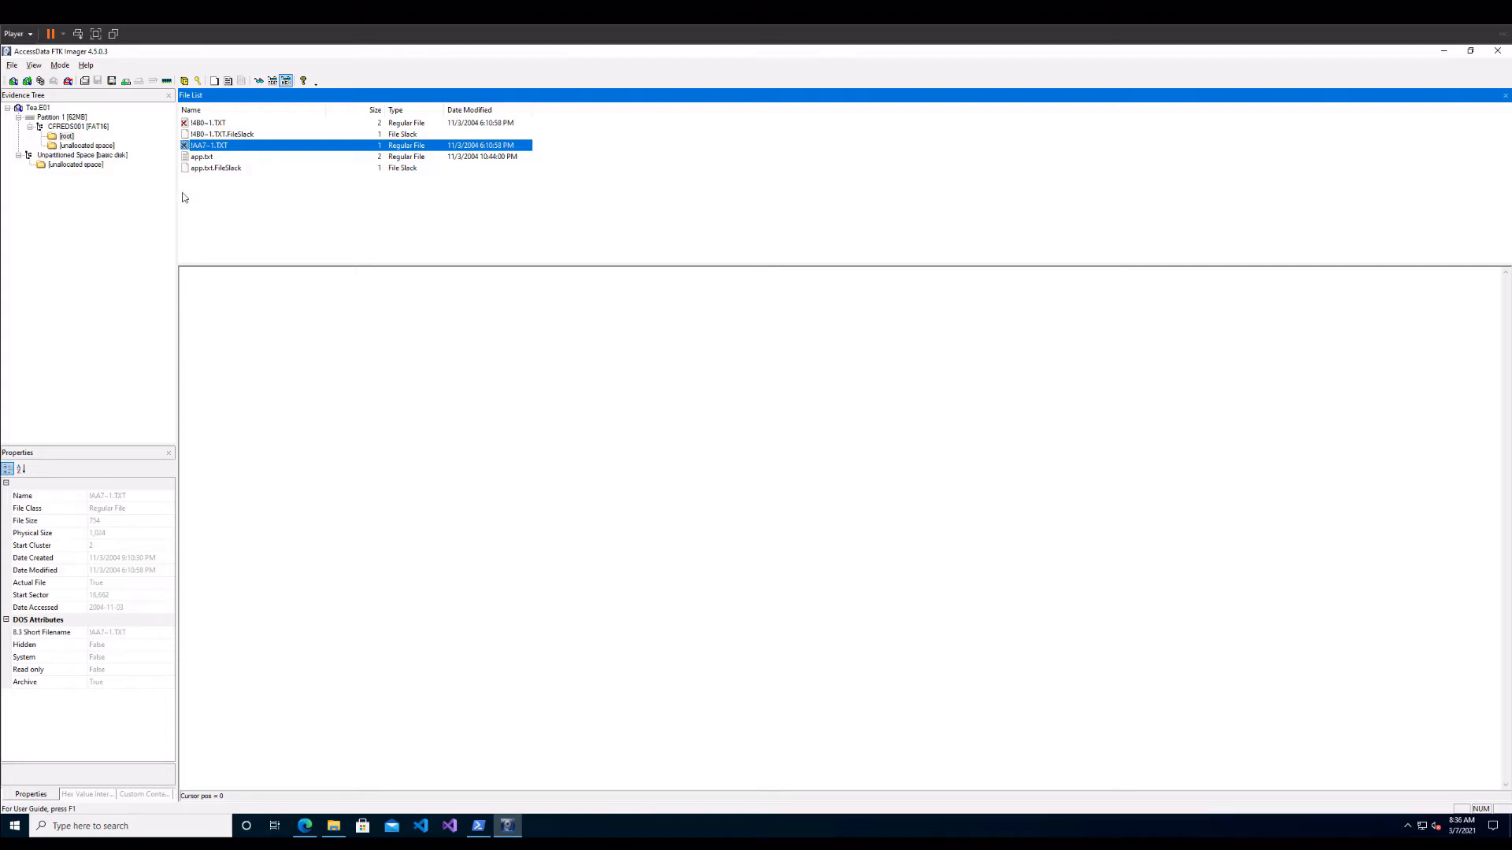
View block 00003 of the FAT16 partition's unallocated space as plain text and compare it with the first deleted text file in root.
left_click(69, 148)
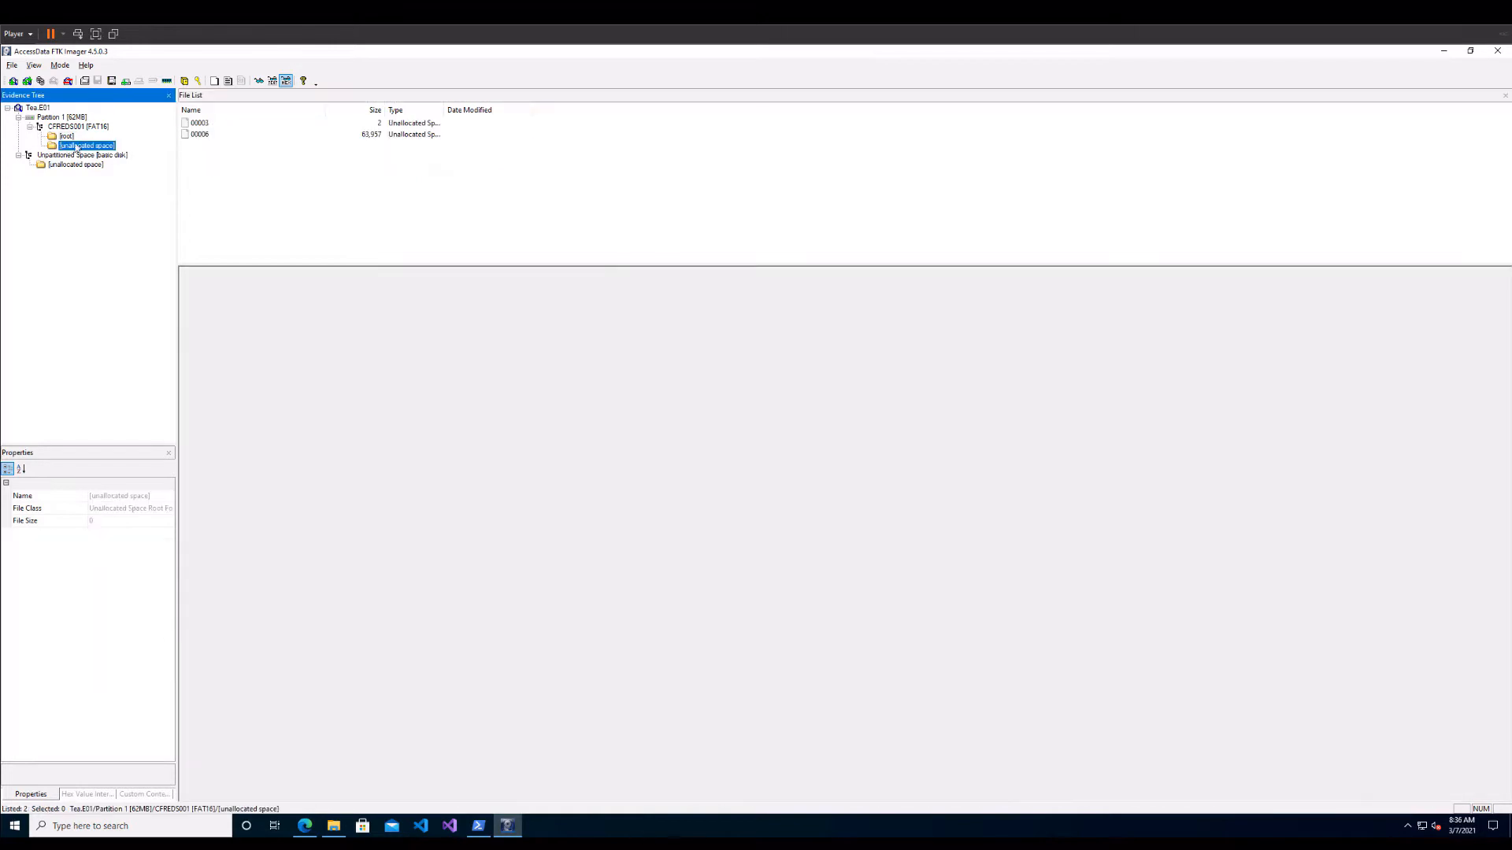
left_click(199, 124)
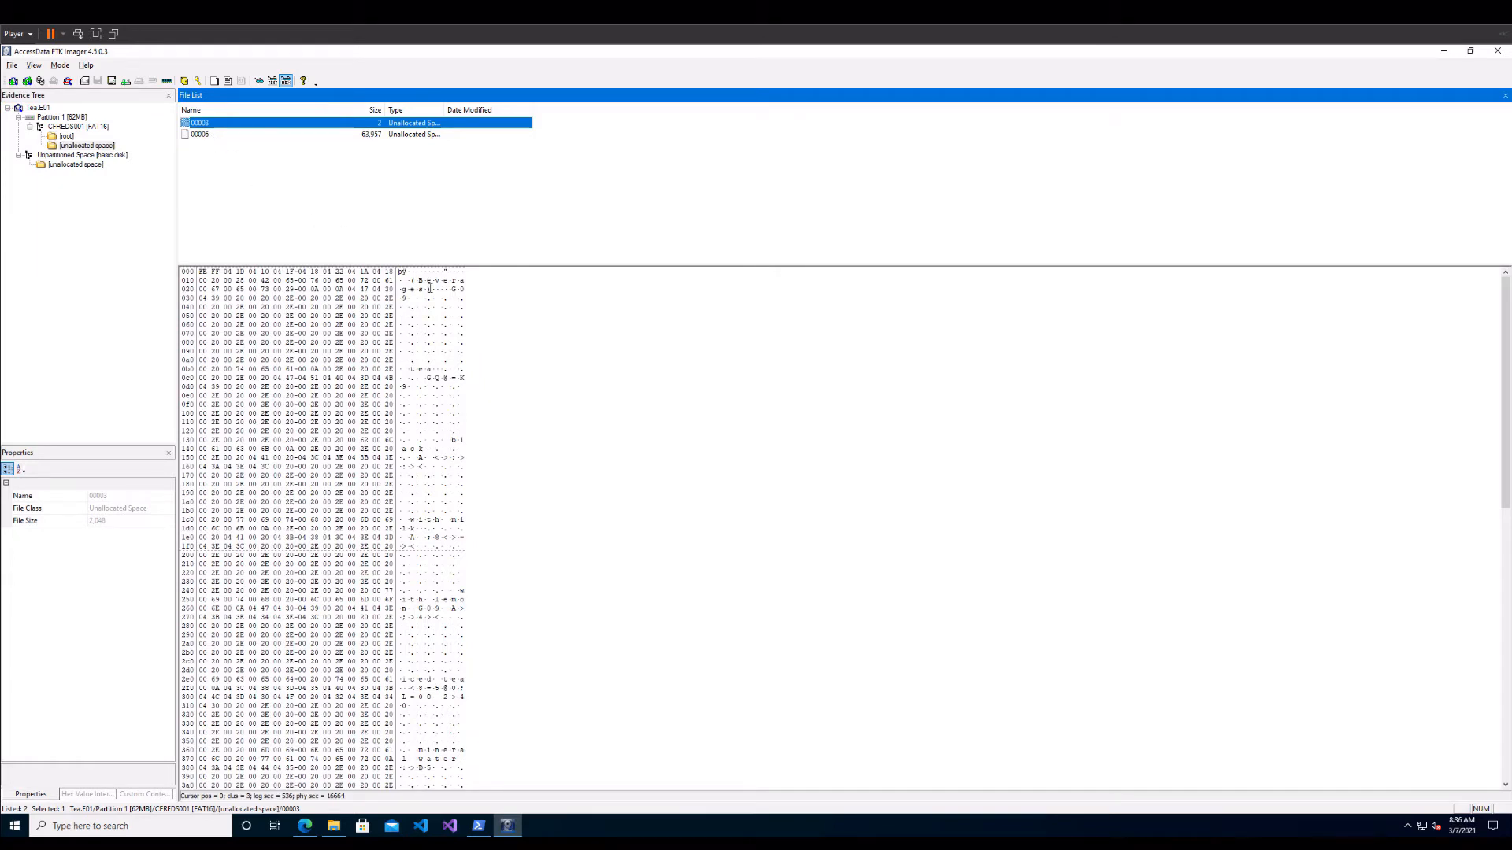
left_click(272, 81)
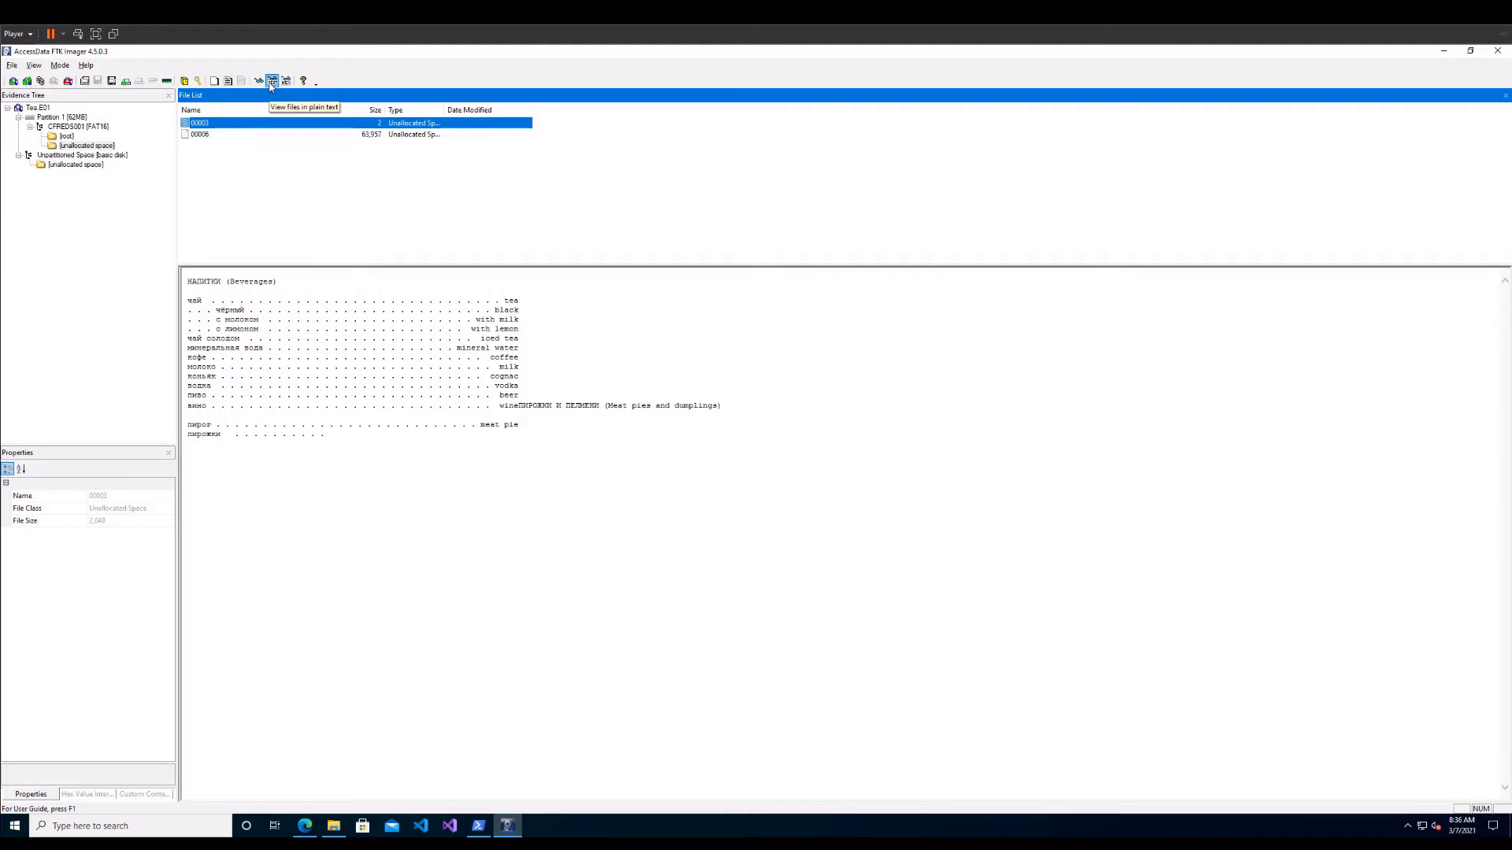
left_click(66, 137)
left_click(233, 123)
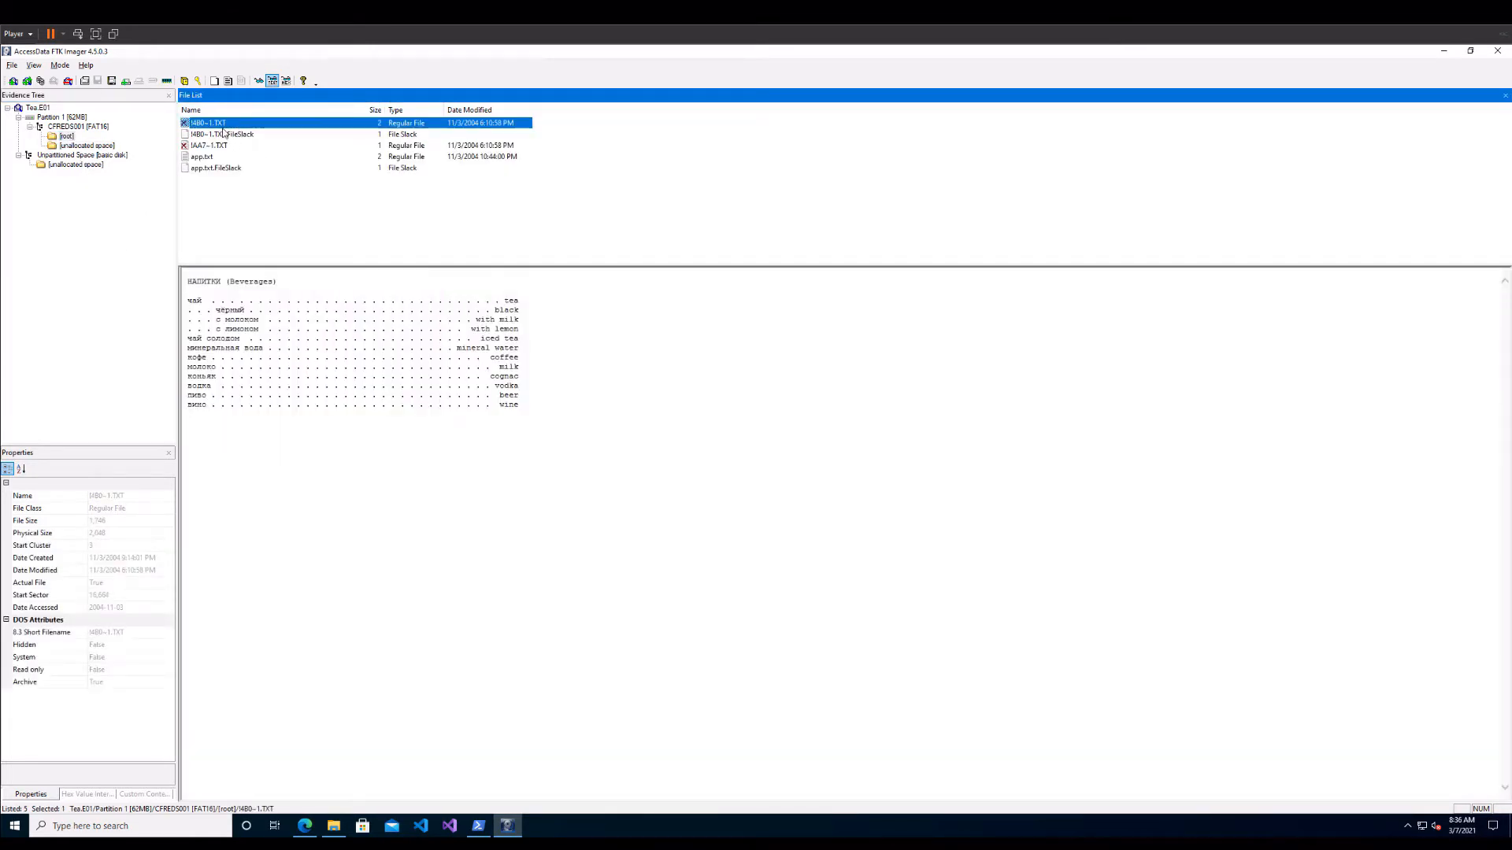
Examine the hex contents of block 00006 in the FAT16 partition's unallocated space for hidden data.
left_click(82, 147)
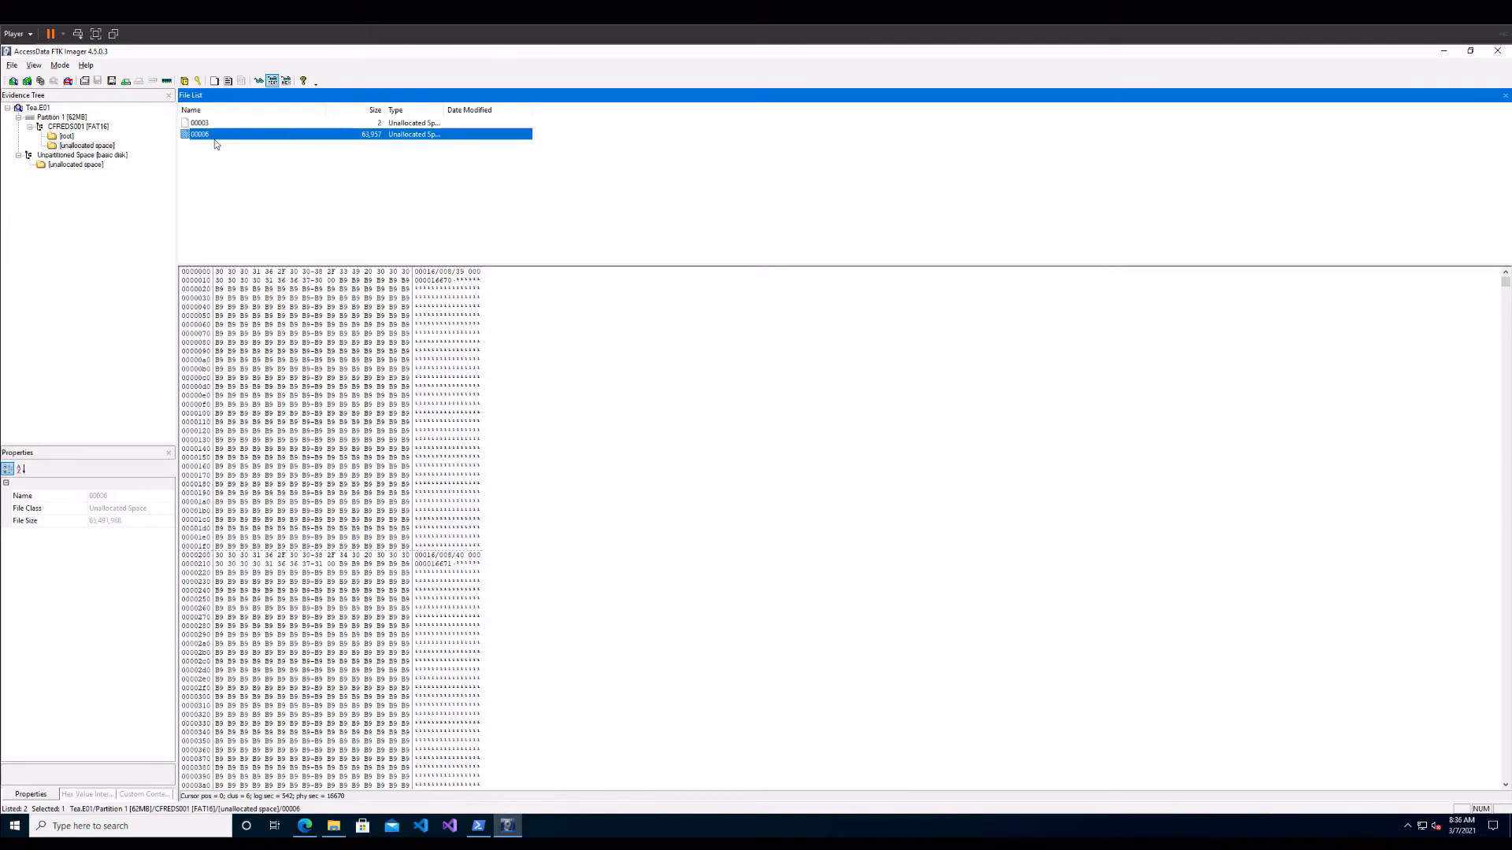
scroll(341, 402, "down", 5)
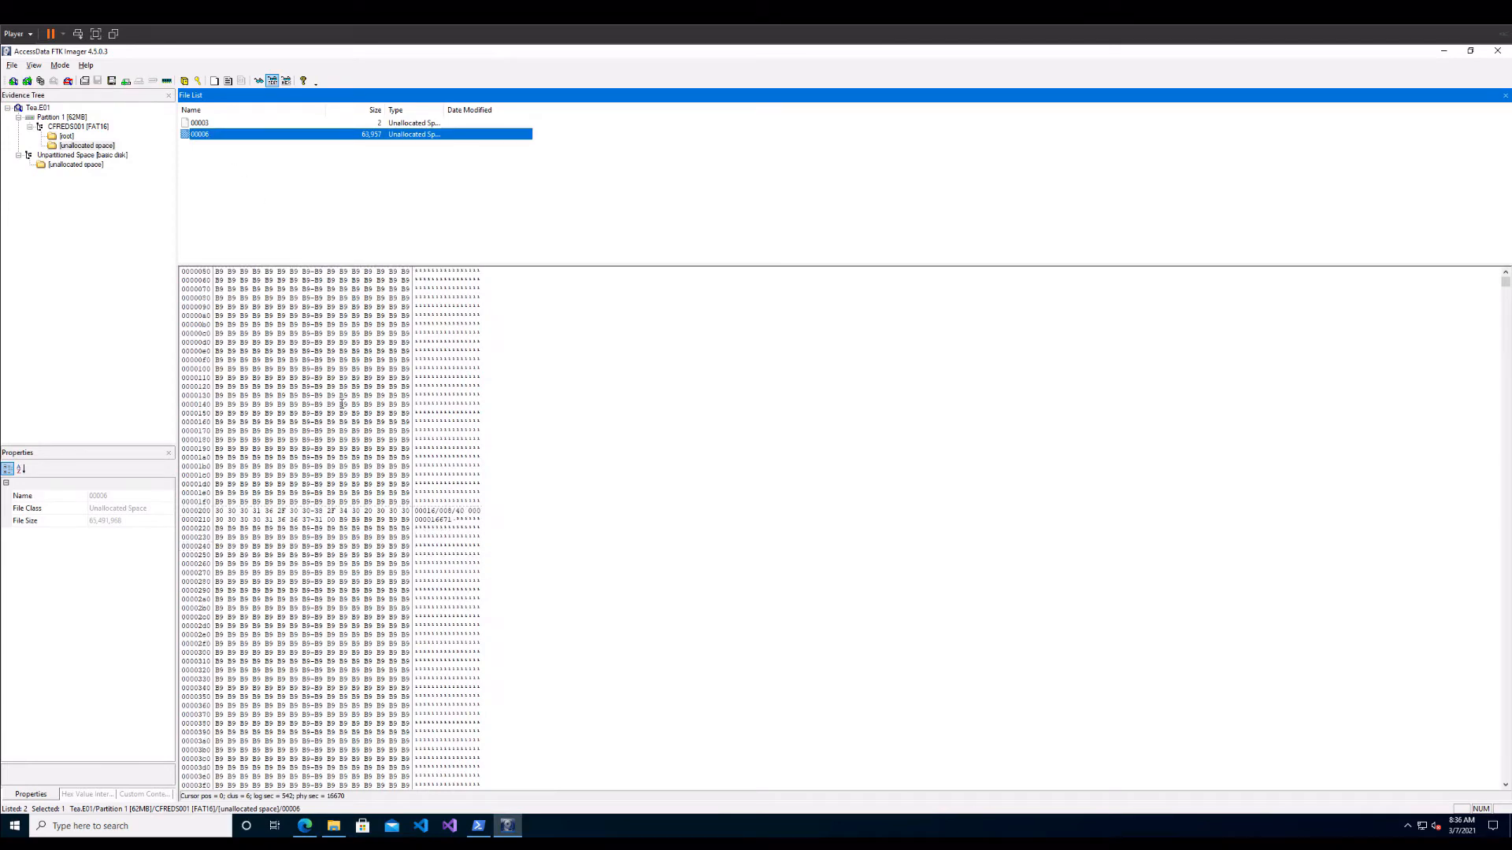
scroll(341, 406, "down", 4)
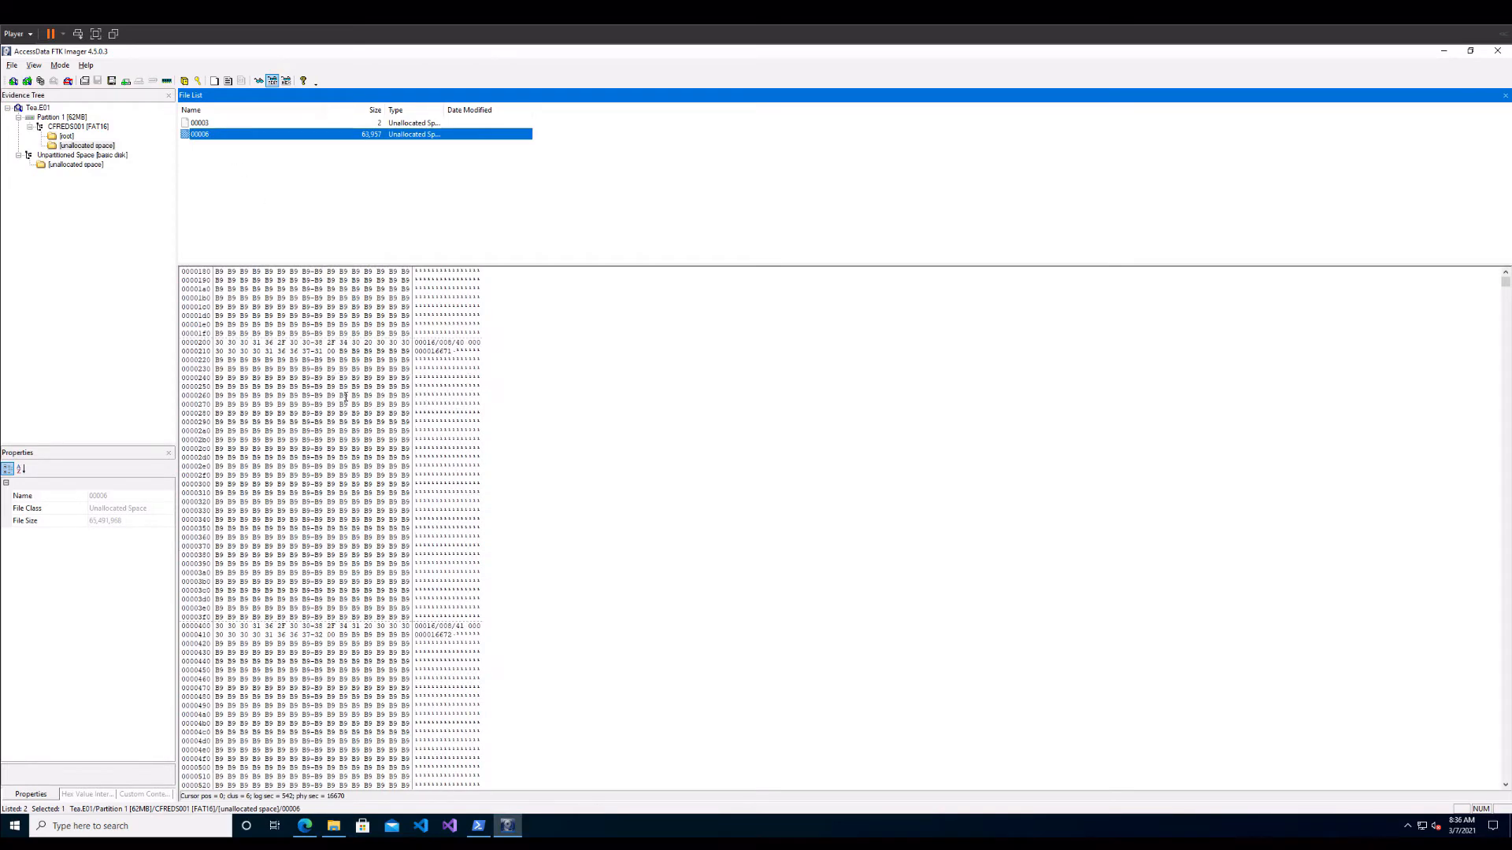
left_click(282, 386)
left_click_drag(294, 381, 305, 378)
left_click(325, 395)
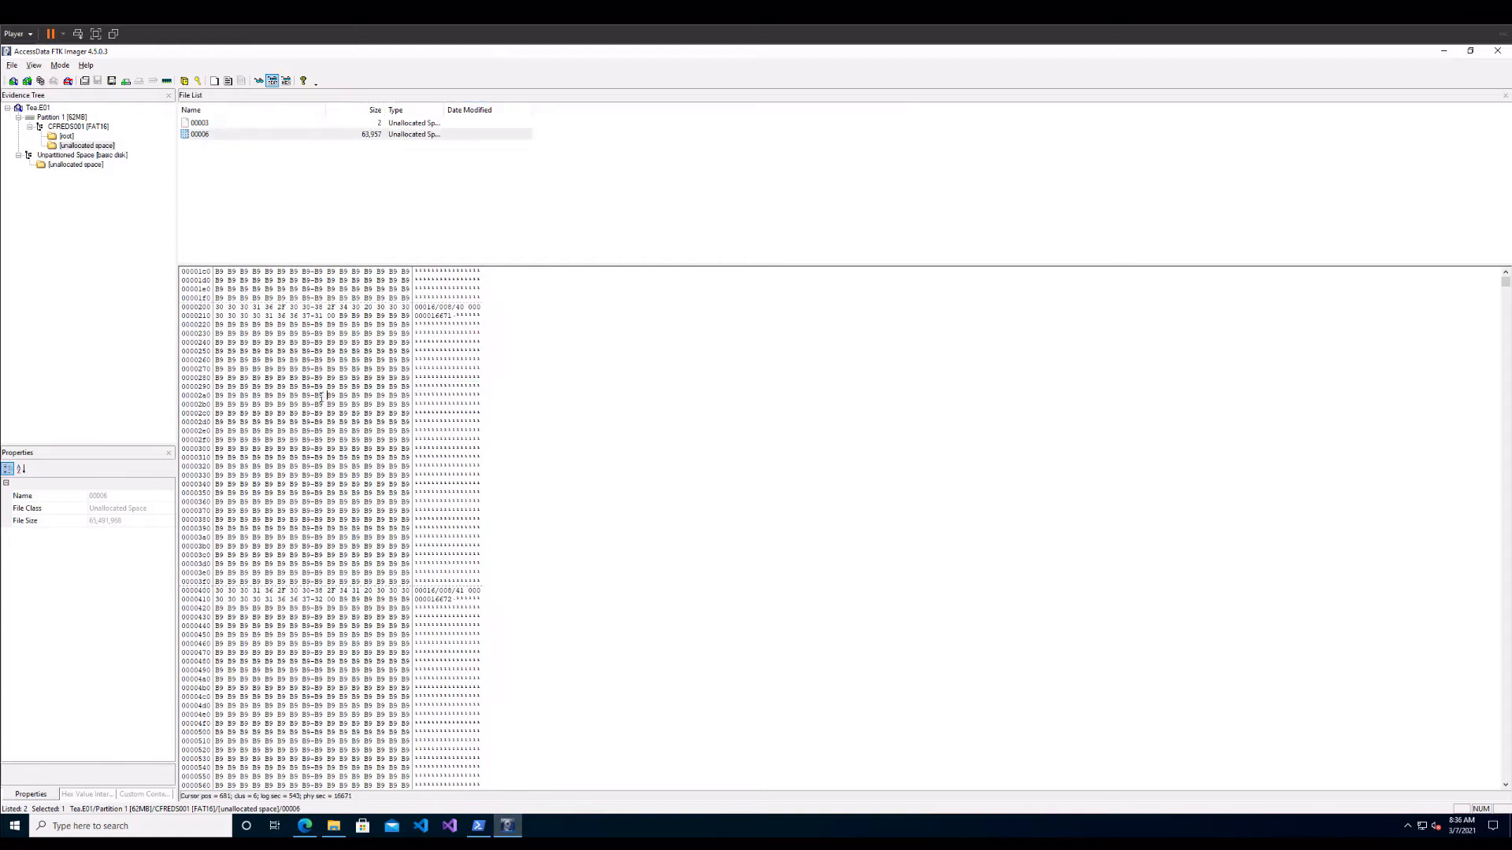
scroll(310, 413, "down", 5)
scroll(308, 413, "up", 7)
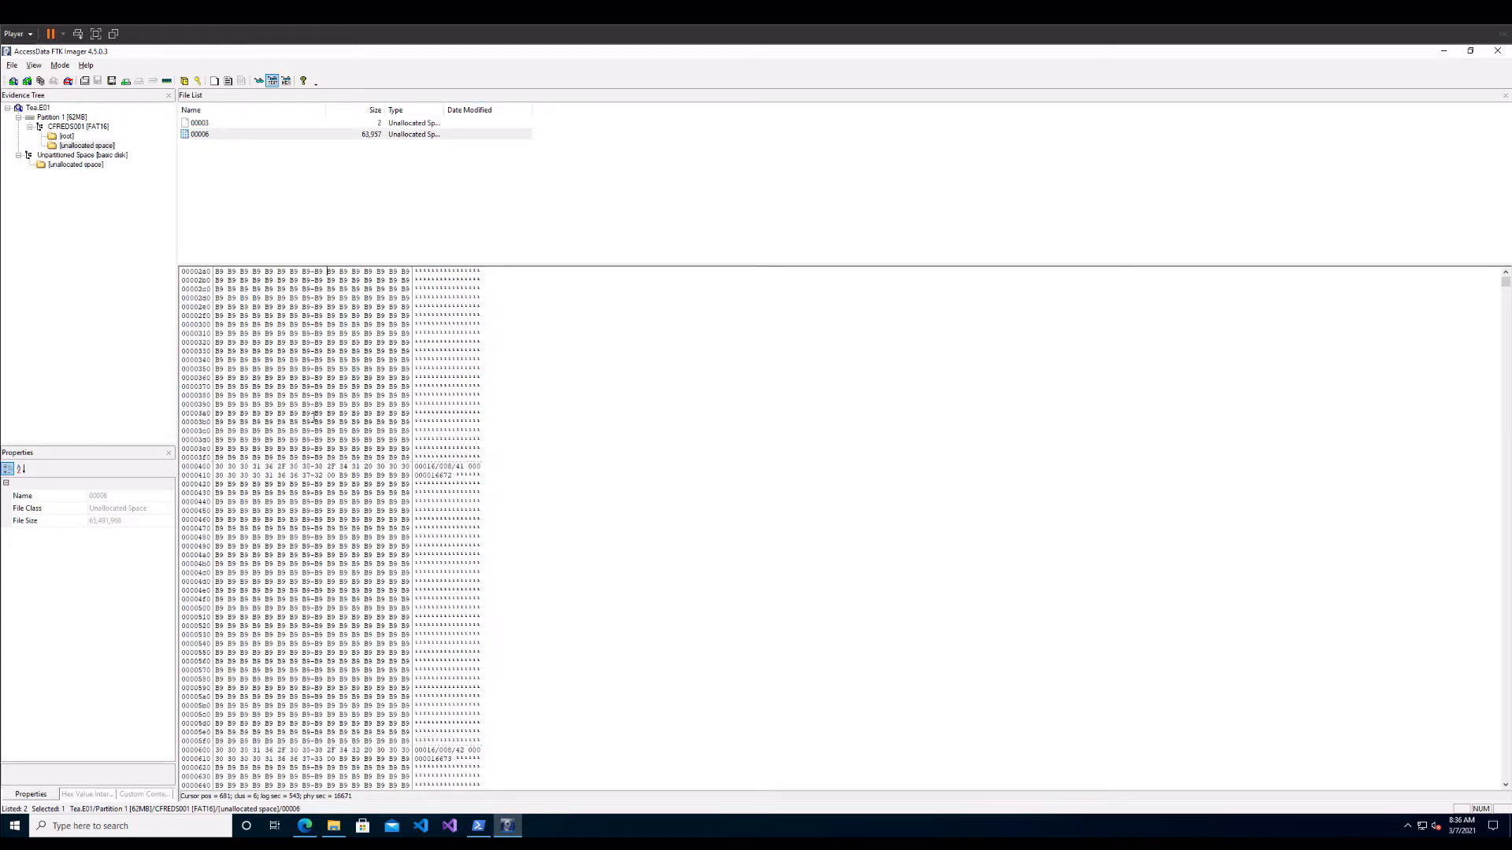
scroll(303, 426, "up", 8)
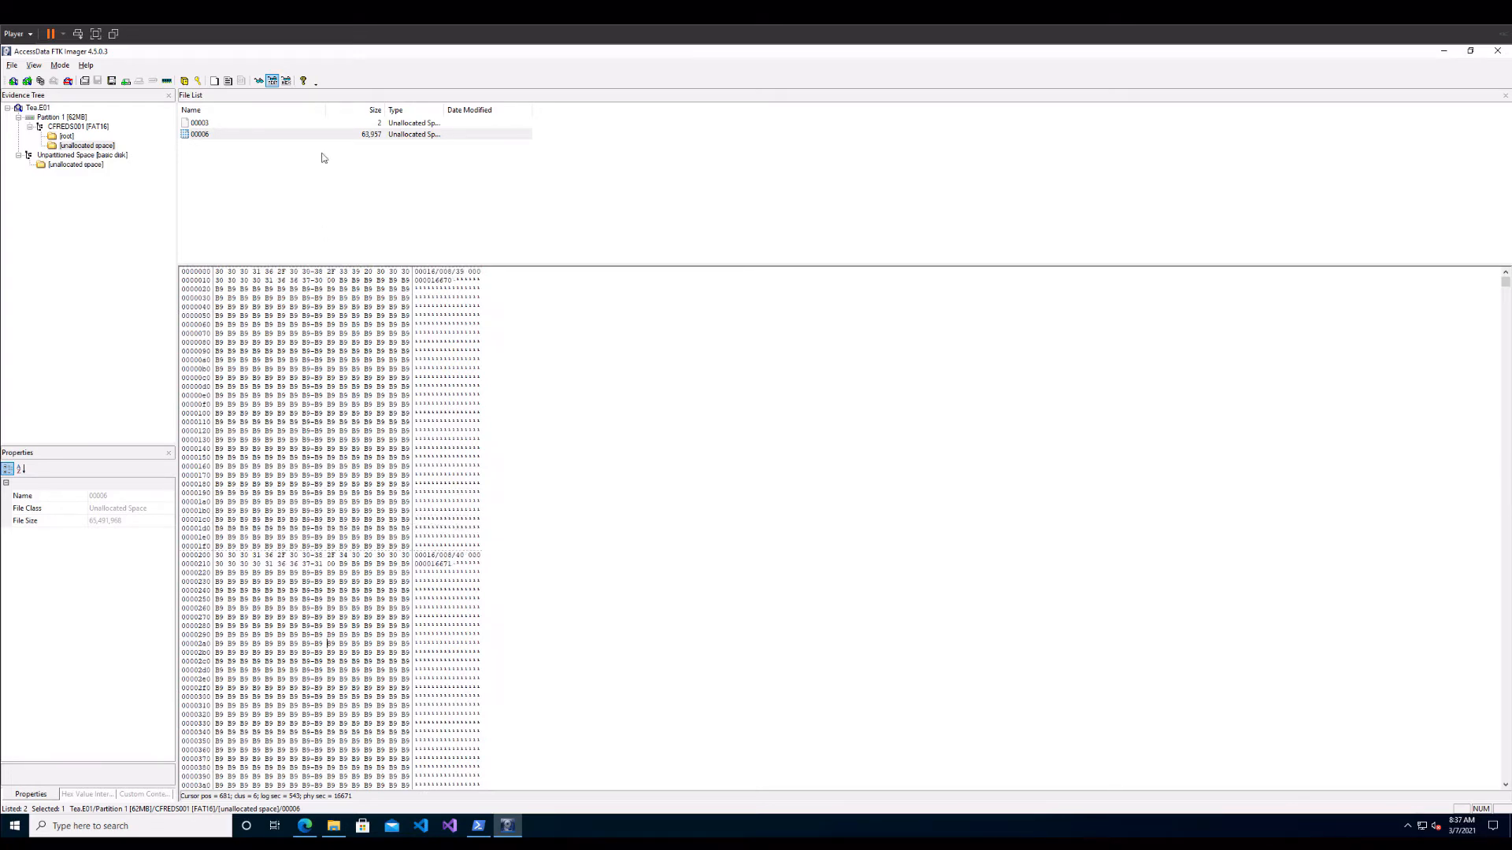
left_click_drag(293, 307, 323, 307)
left_click(330, 323)
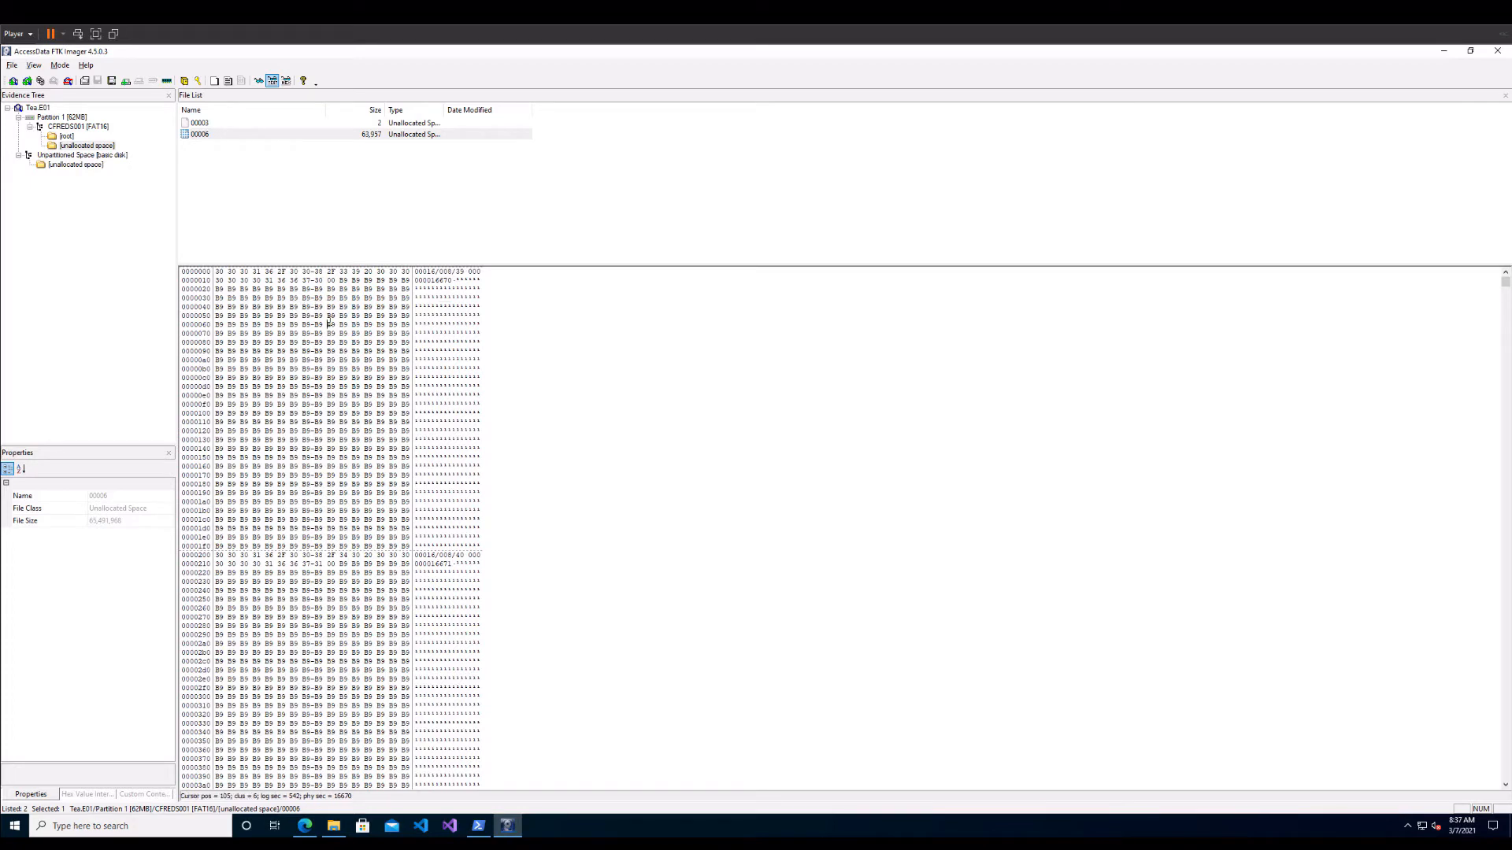
Compare the hex contents of unallocated blocks 00003 and 00006, examining the fill bytes and sector markers in 00006.
left_click(340, 137)
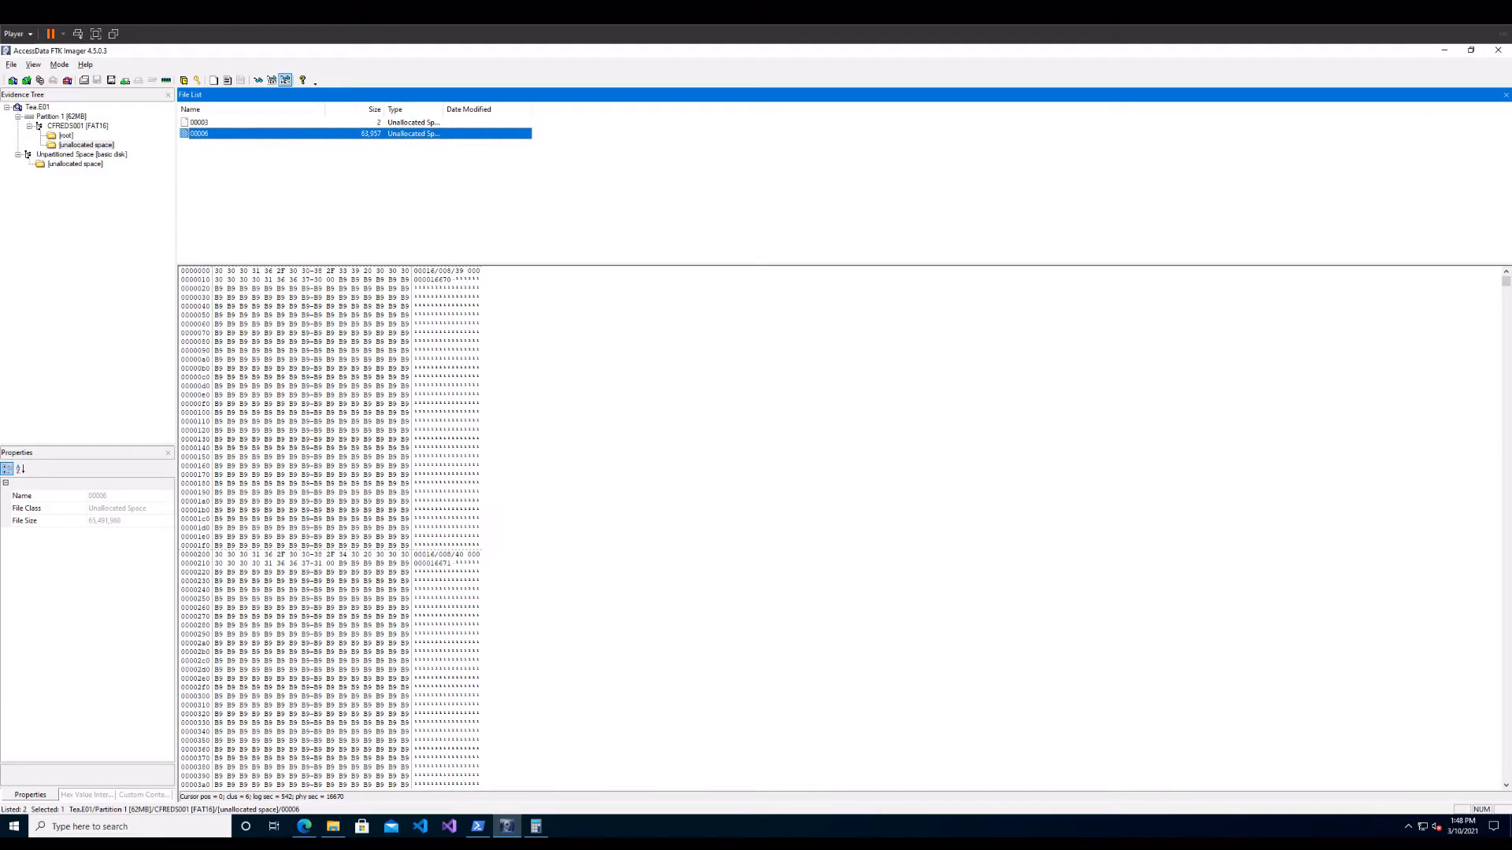
left_click(307, 124)
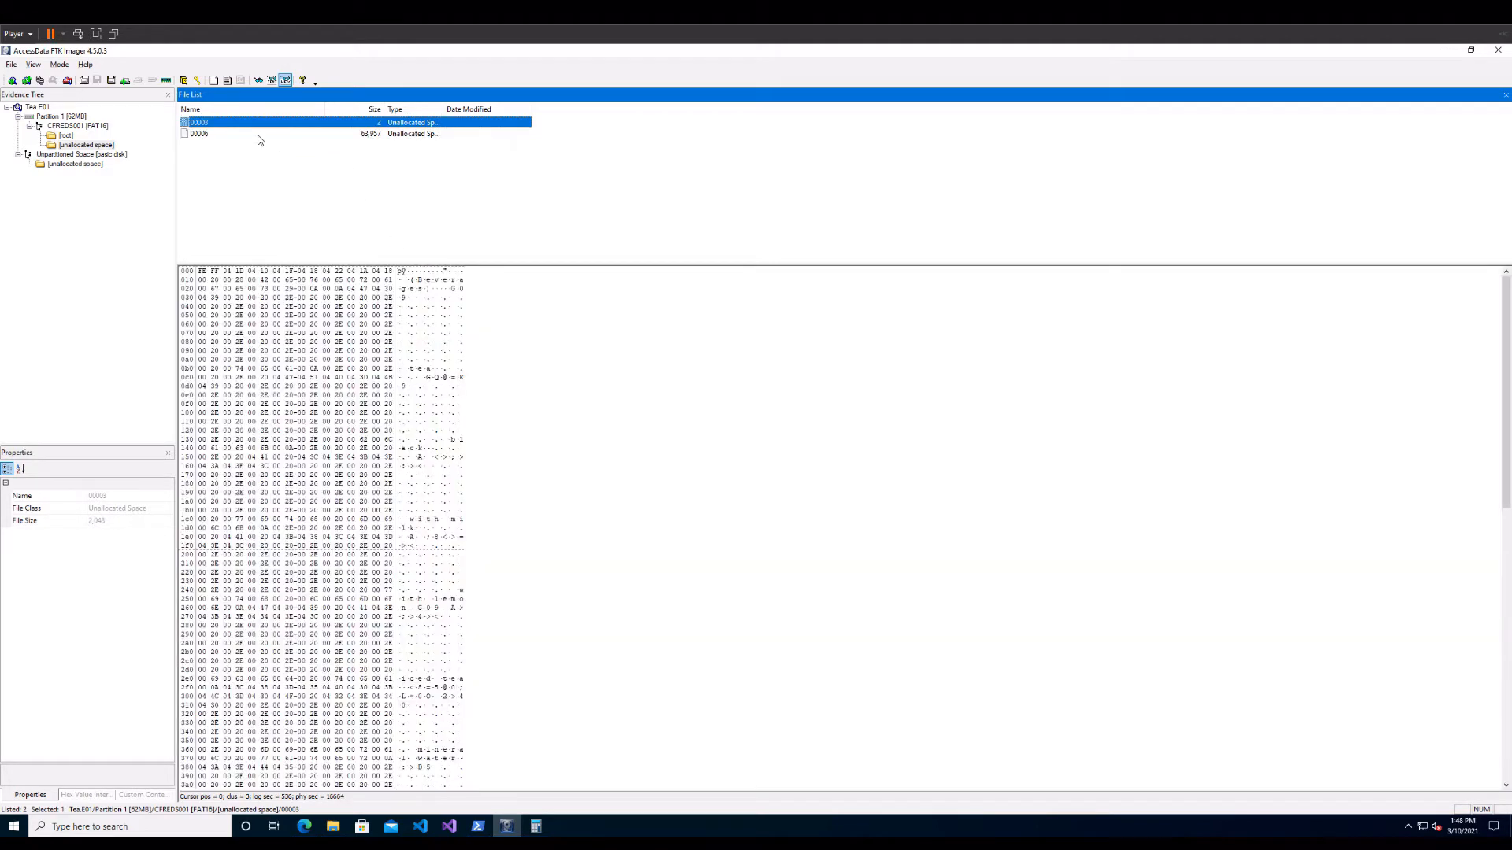
left_click(260, 135)
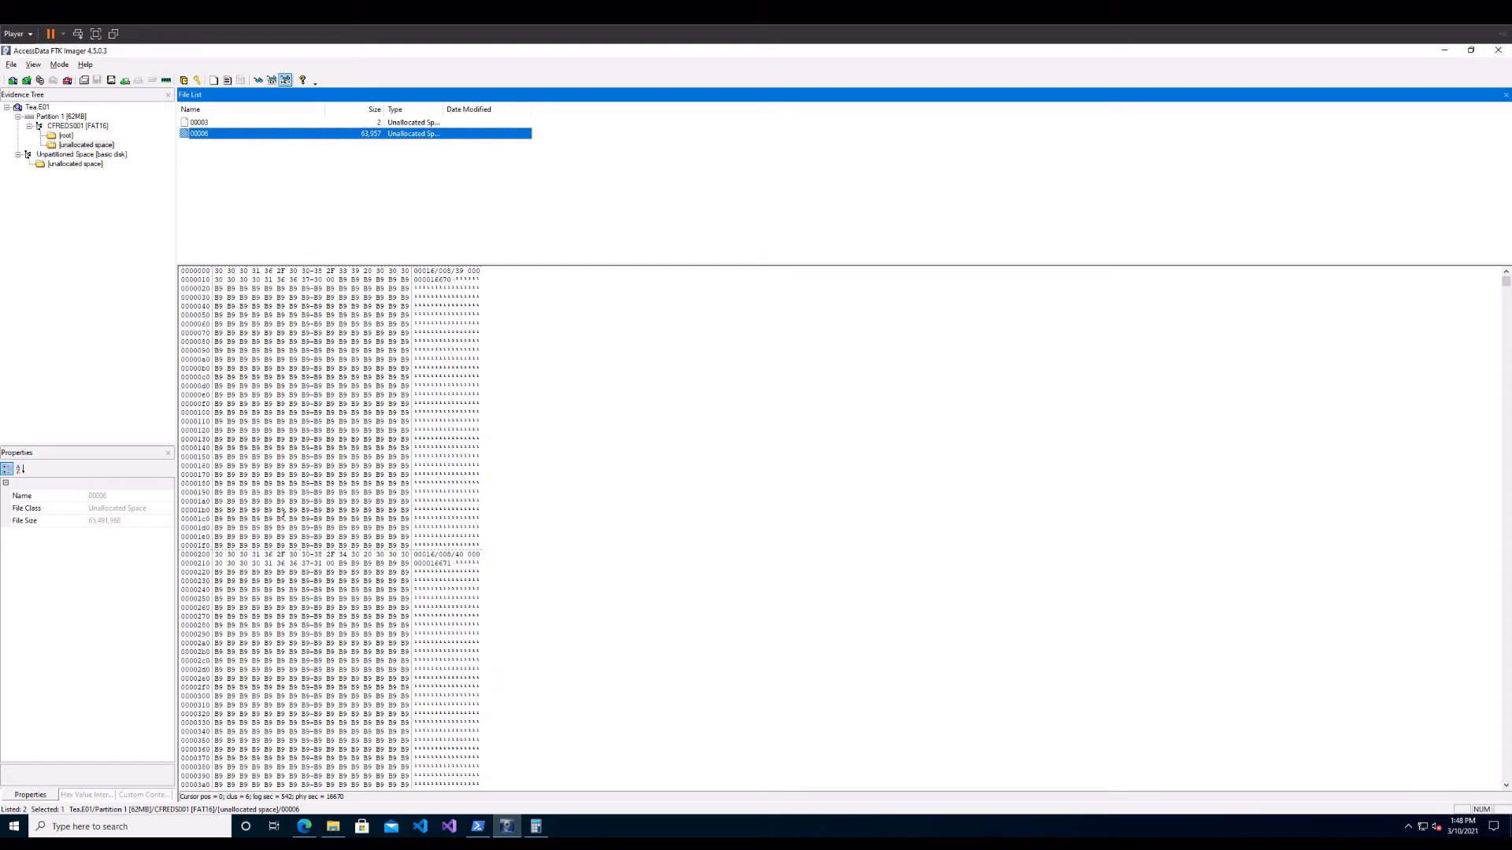
left_click(285, 516)
scroll(315, 591, "down", 5)
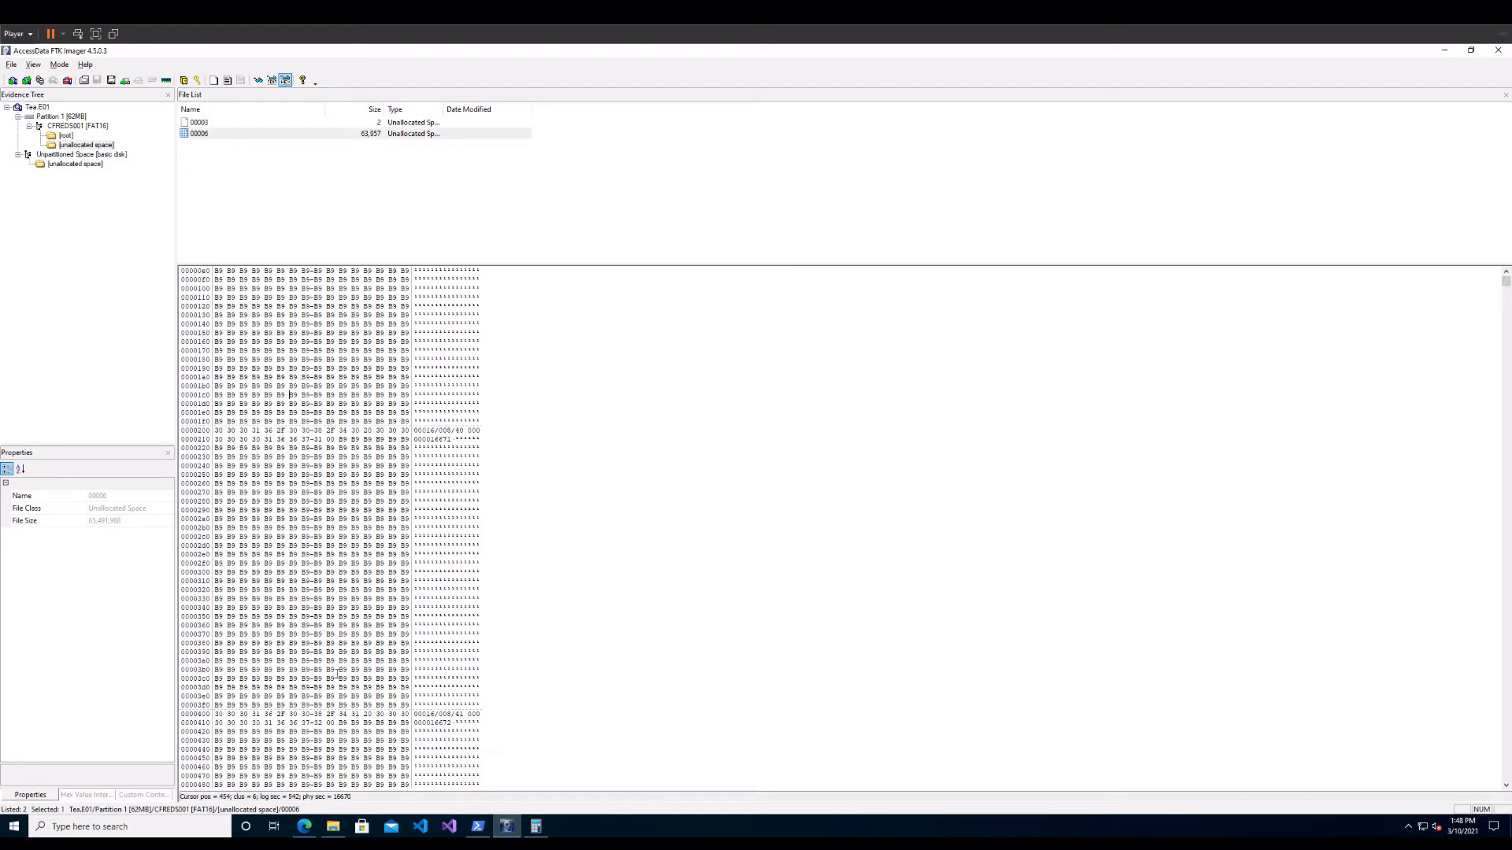
left_click(325, 748)
scroll(361, 436, "up", 5)
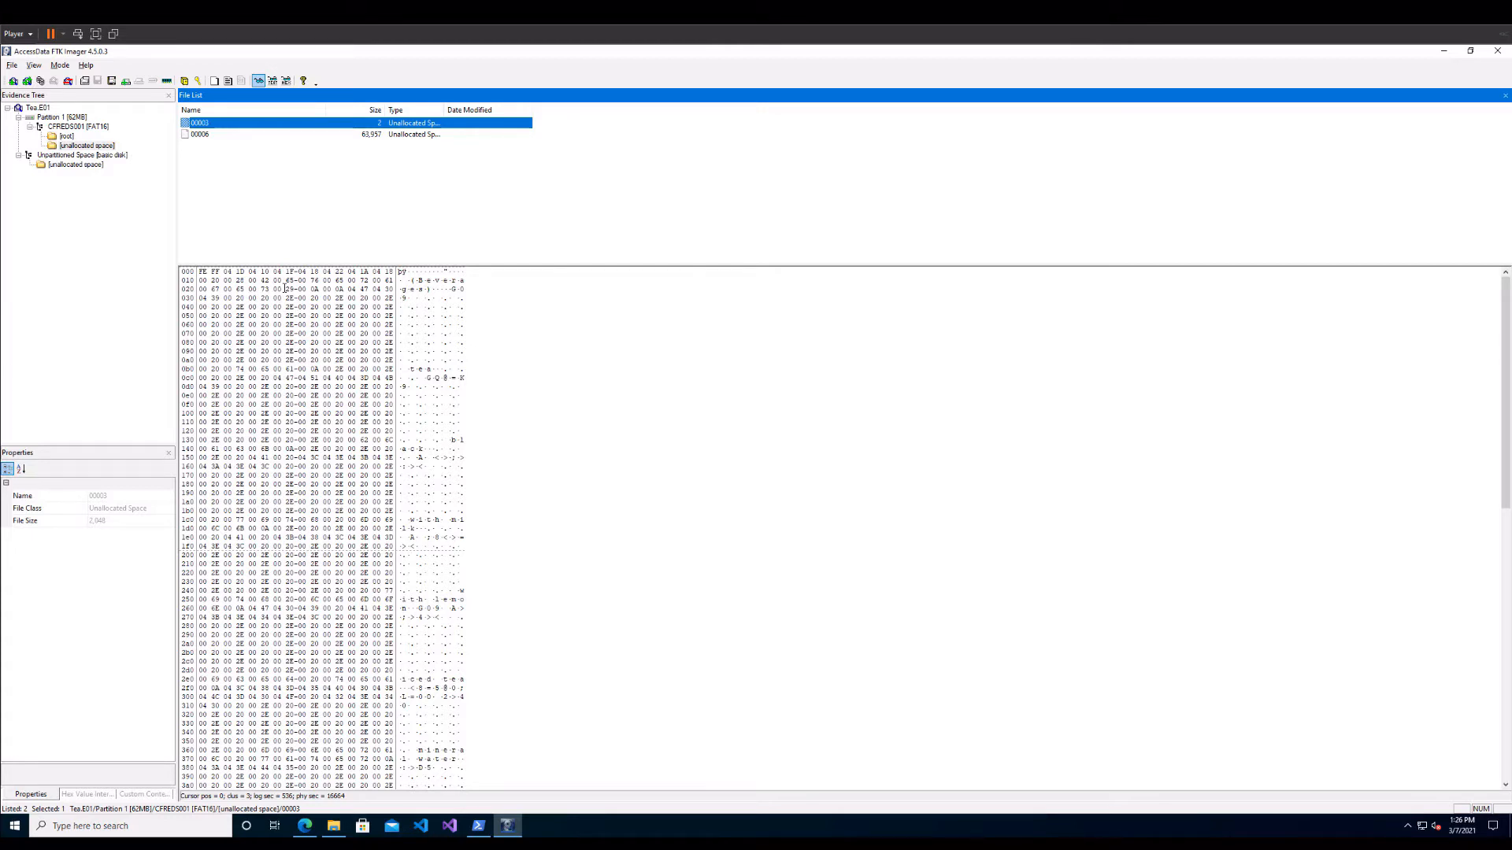
Inspect the MBR of the unpartitioned space, and view block 000001 of its unallocated space as plain text.
left_click(85, 156)
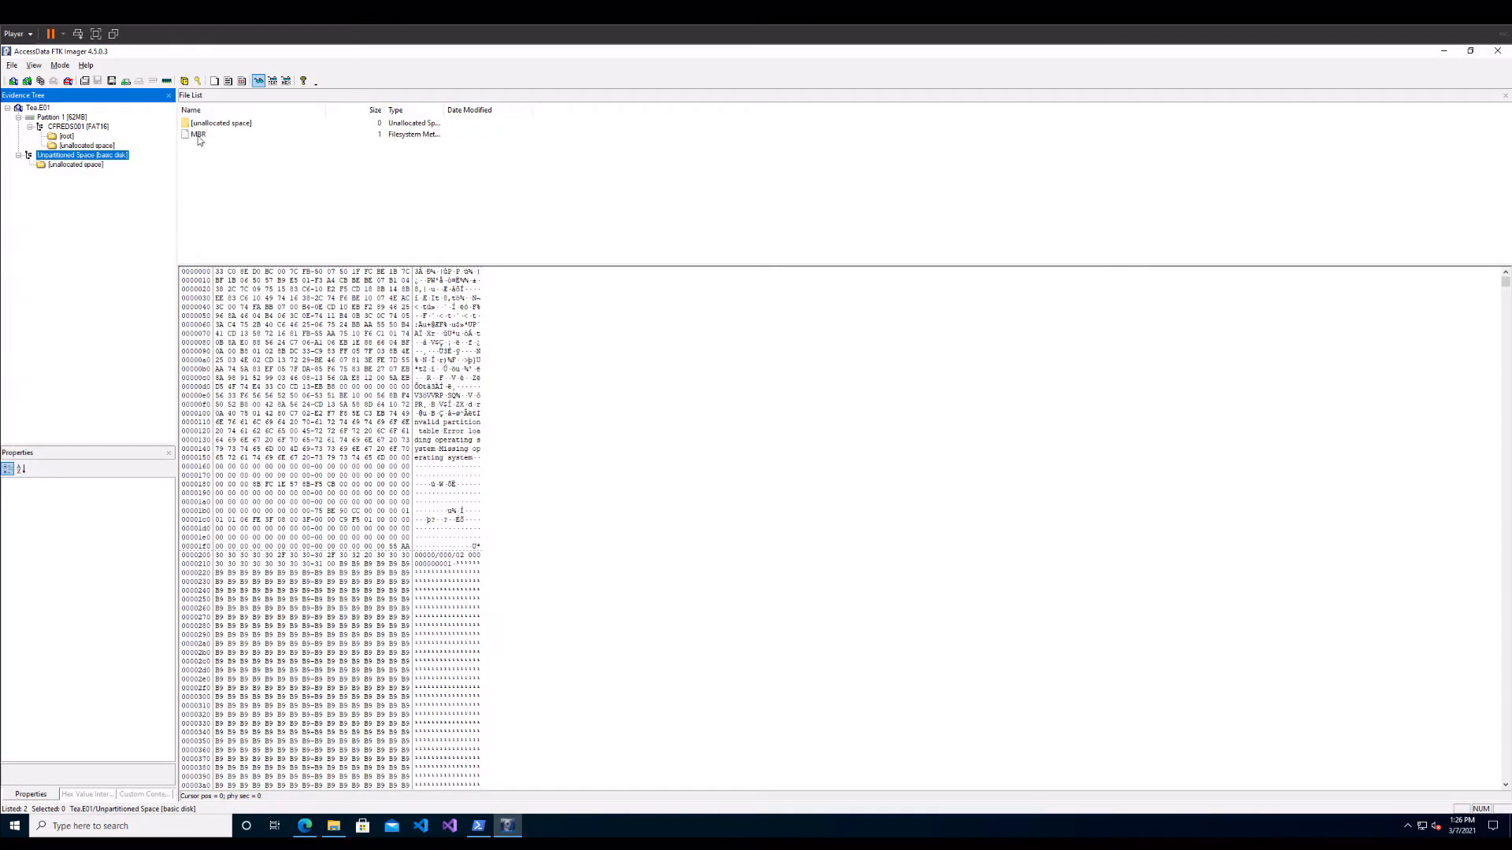
left_click(198, 135)
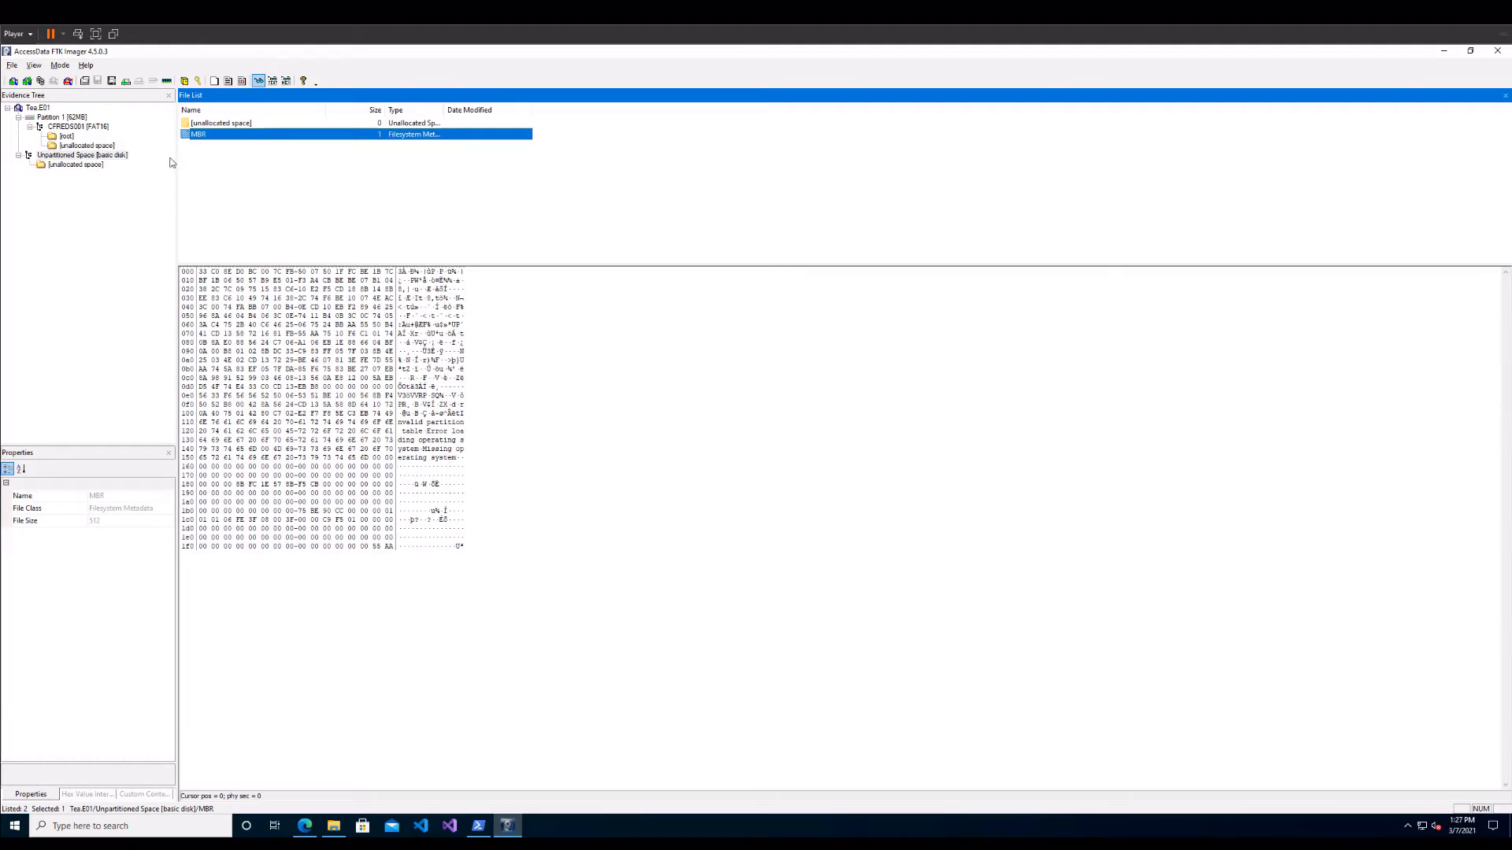
left_click(66, 166)
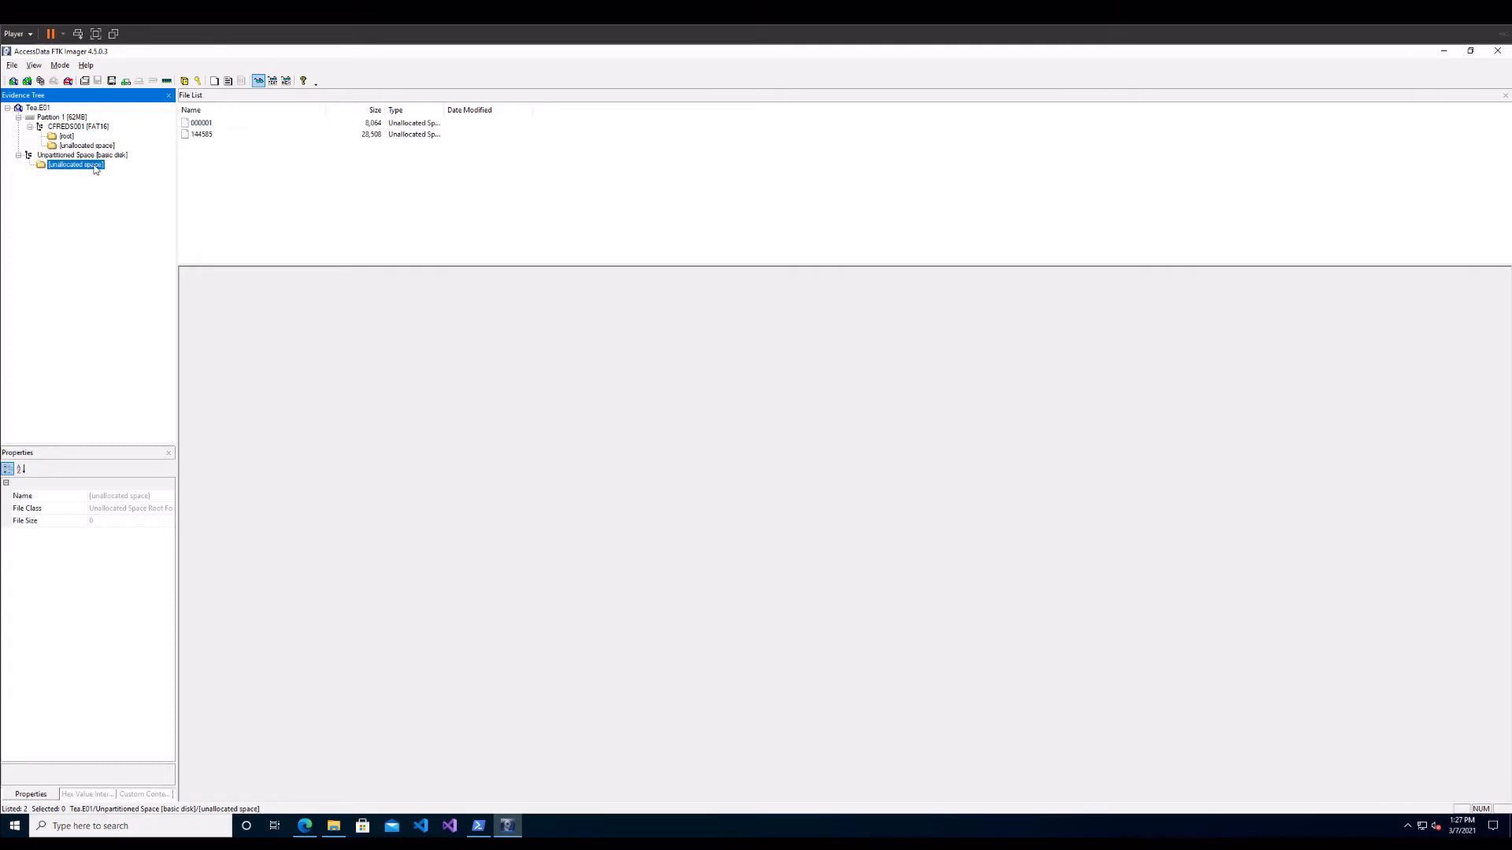
left_click(214, 127)
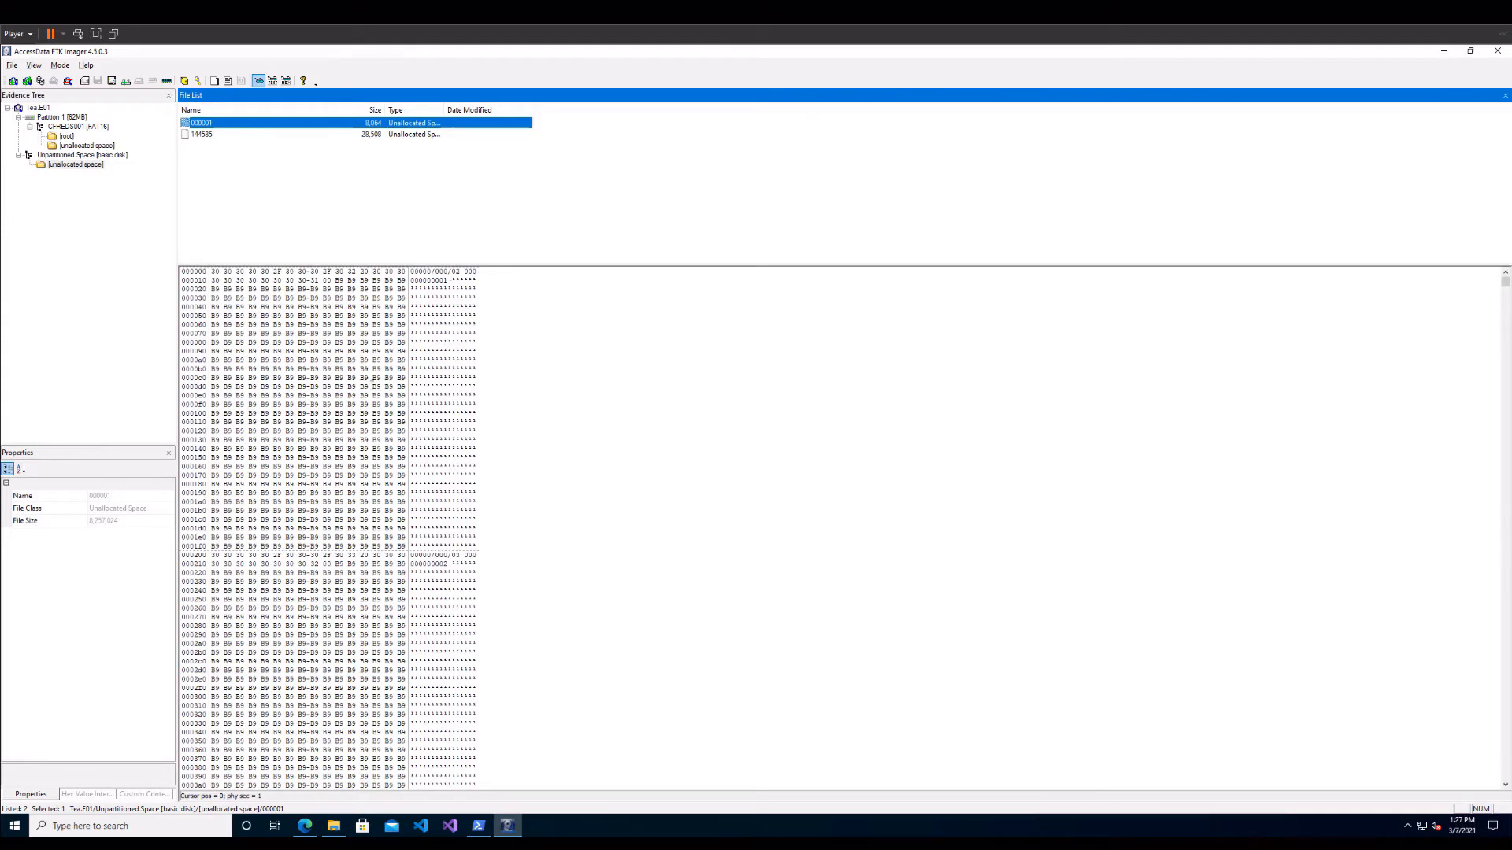
left_click(273, 81)
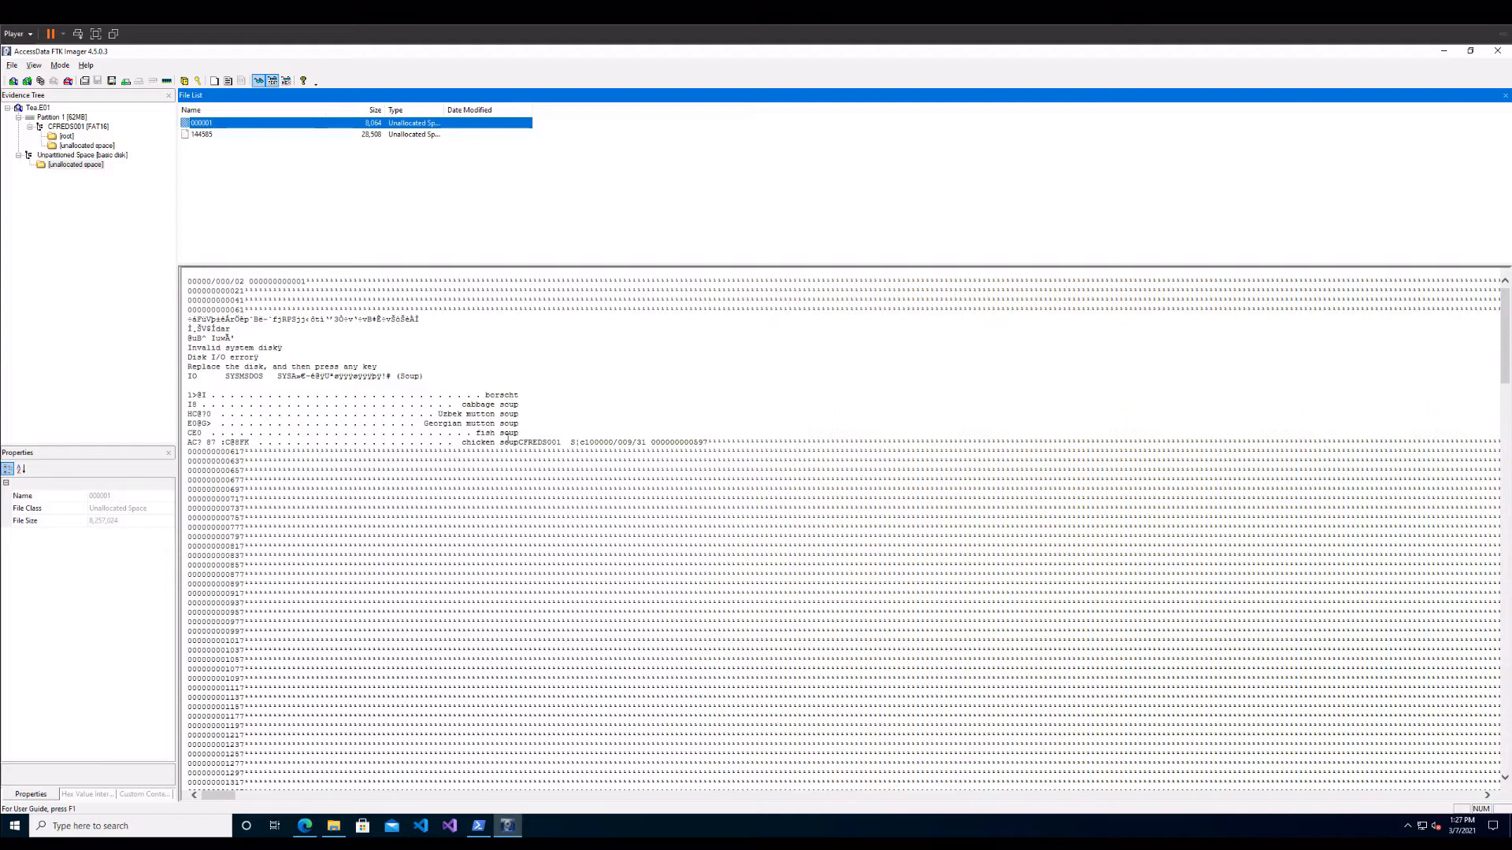
Select and copy the word "borscht" from the soup menu text in unallocated block 000001.
left_click(204, 395)
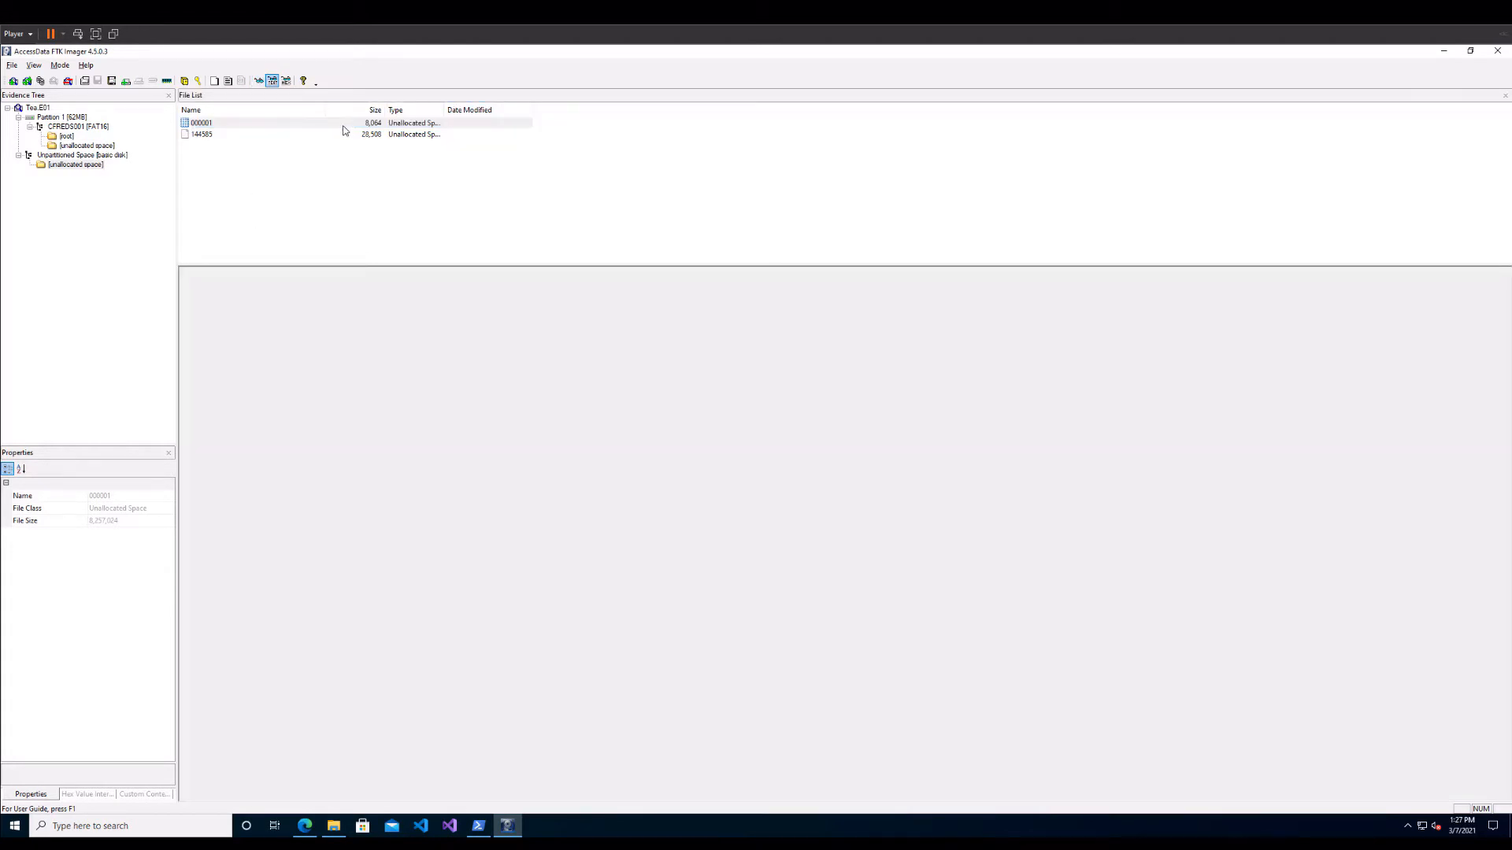
left_click_drag(203, 396, 571, 472)
left_click(275, 394)
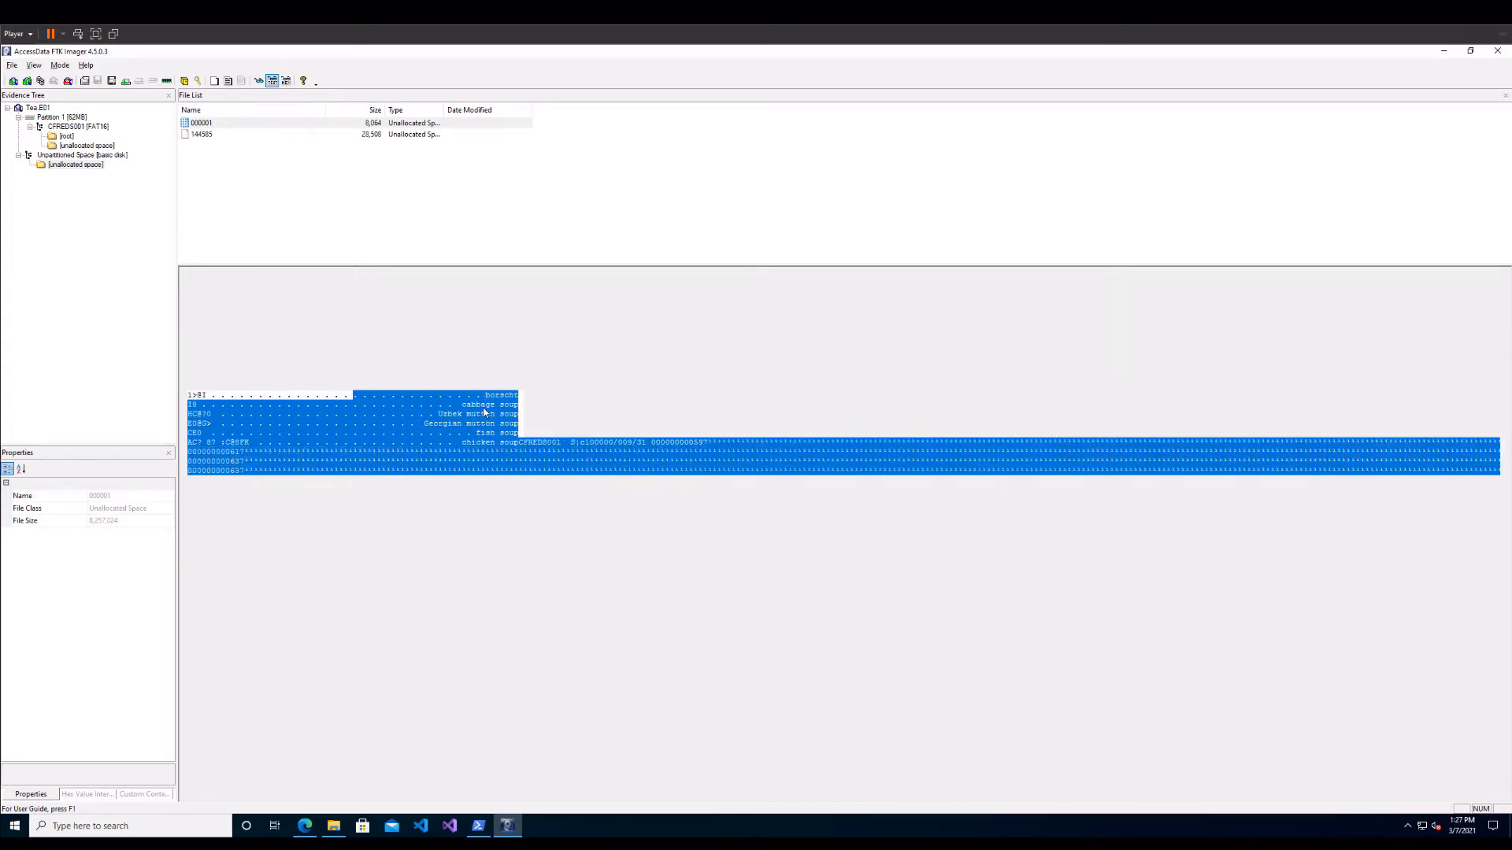
left_click(486, 397)
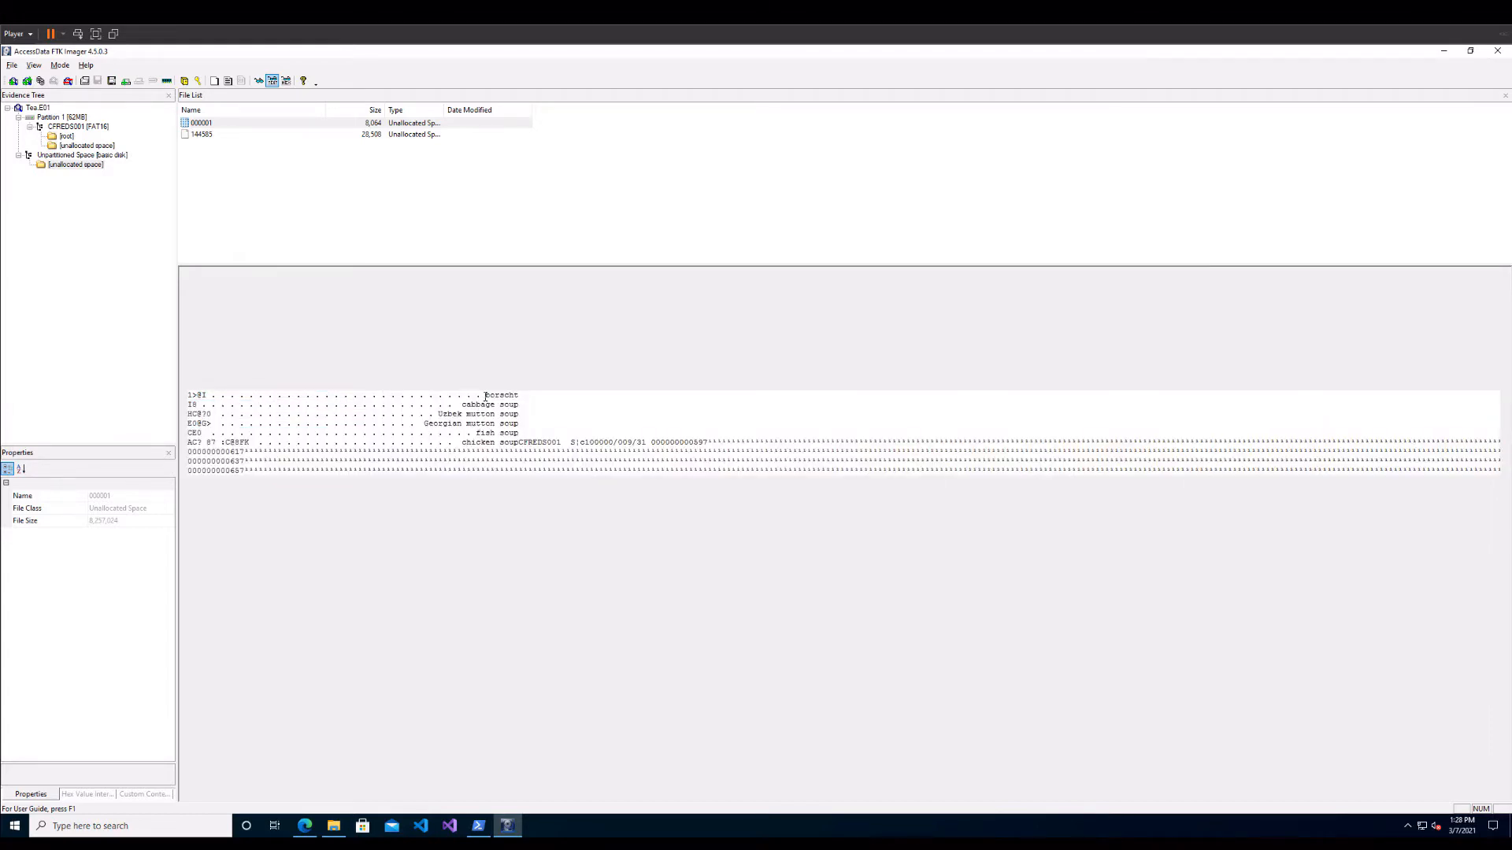
left_click_drag(486, 397, 519, 399)
right_click(496, 399)
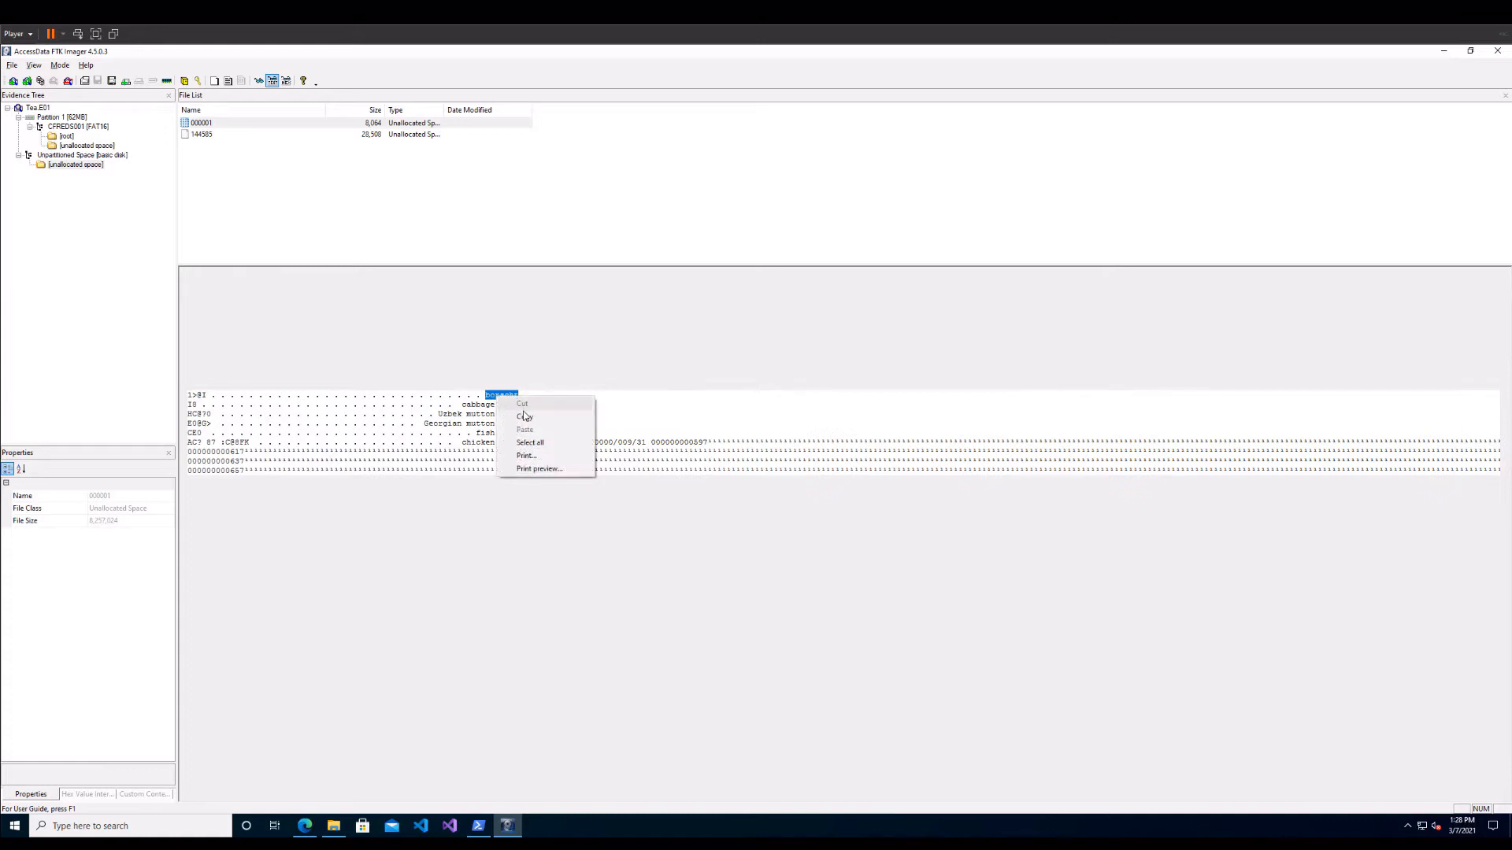
left_click(525, 416)
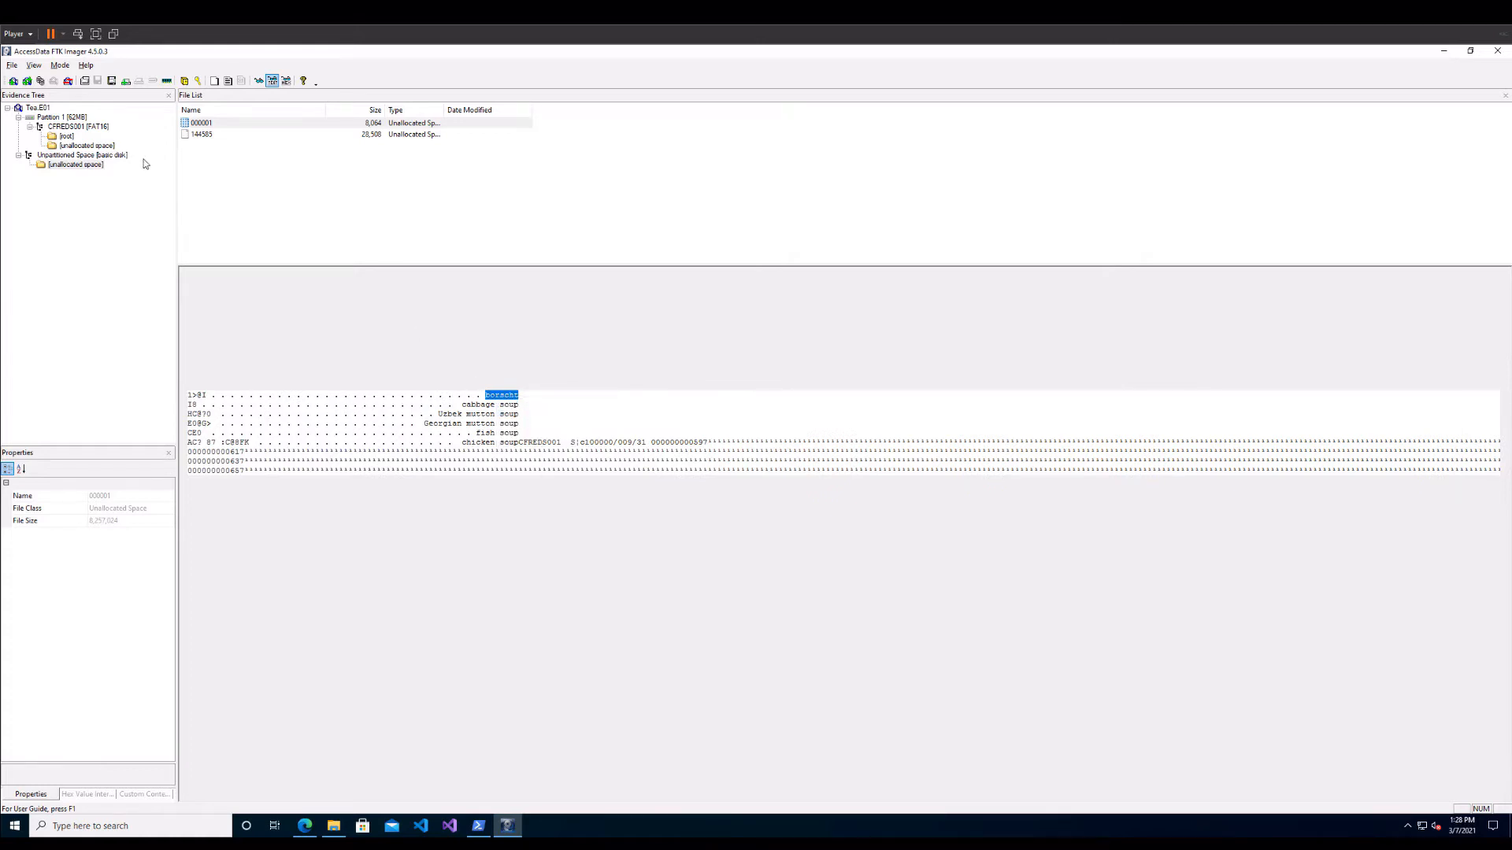
Show unallocated block 000001 in the automatic viewer's hex display and search it downward for the text "borscht".
left_click(262, 83)
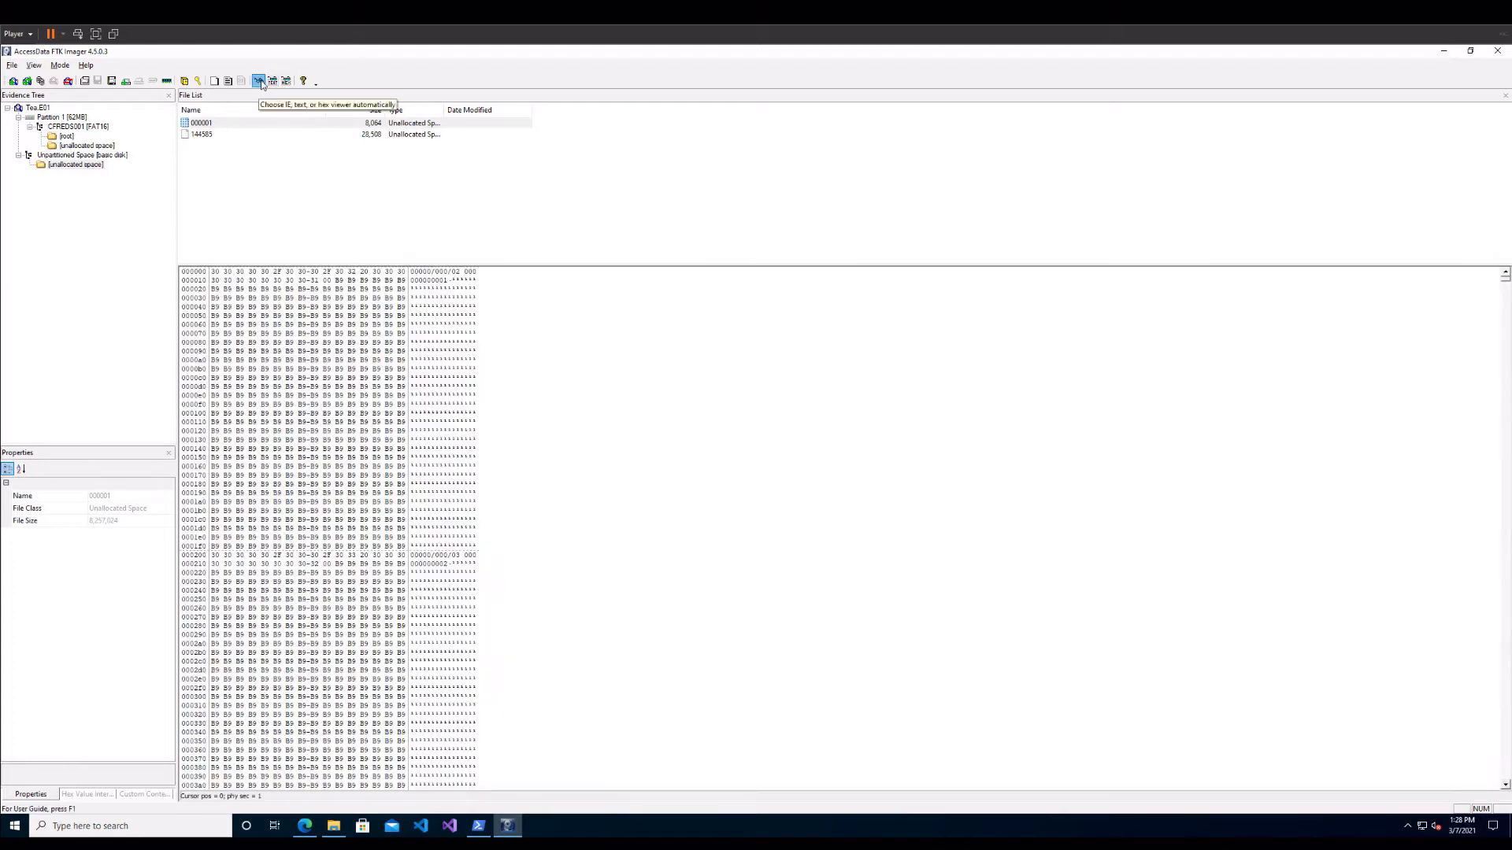
right_click(502, 376)
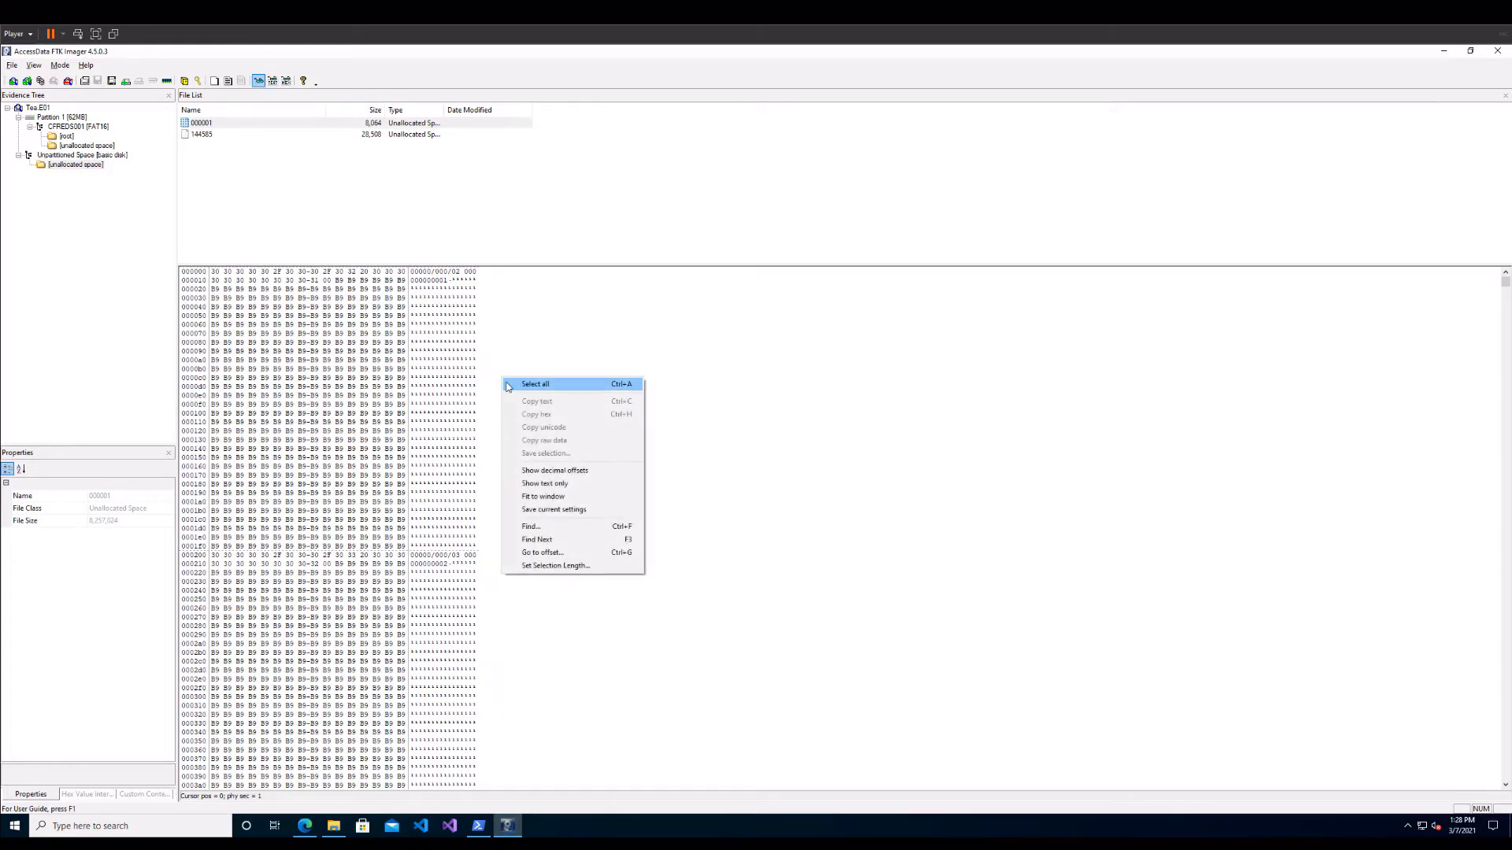
left_click(560, 526)
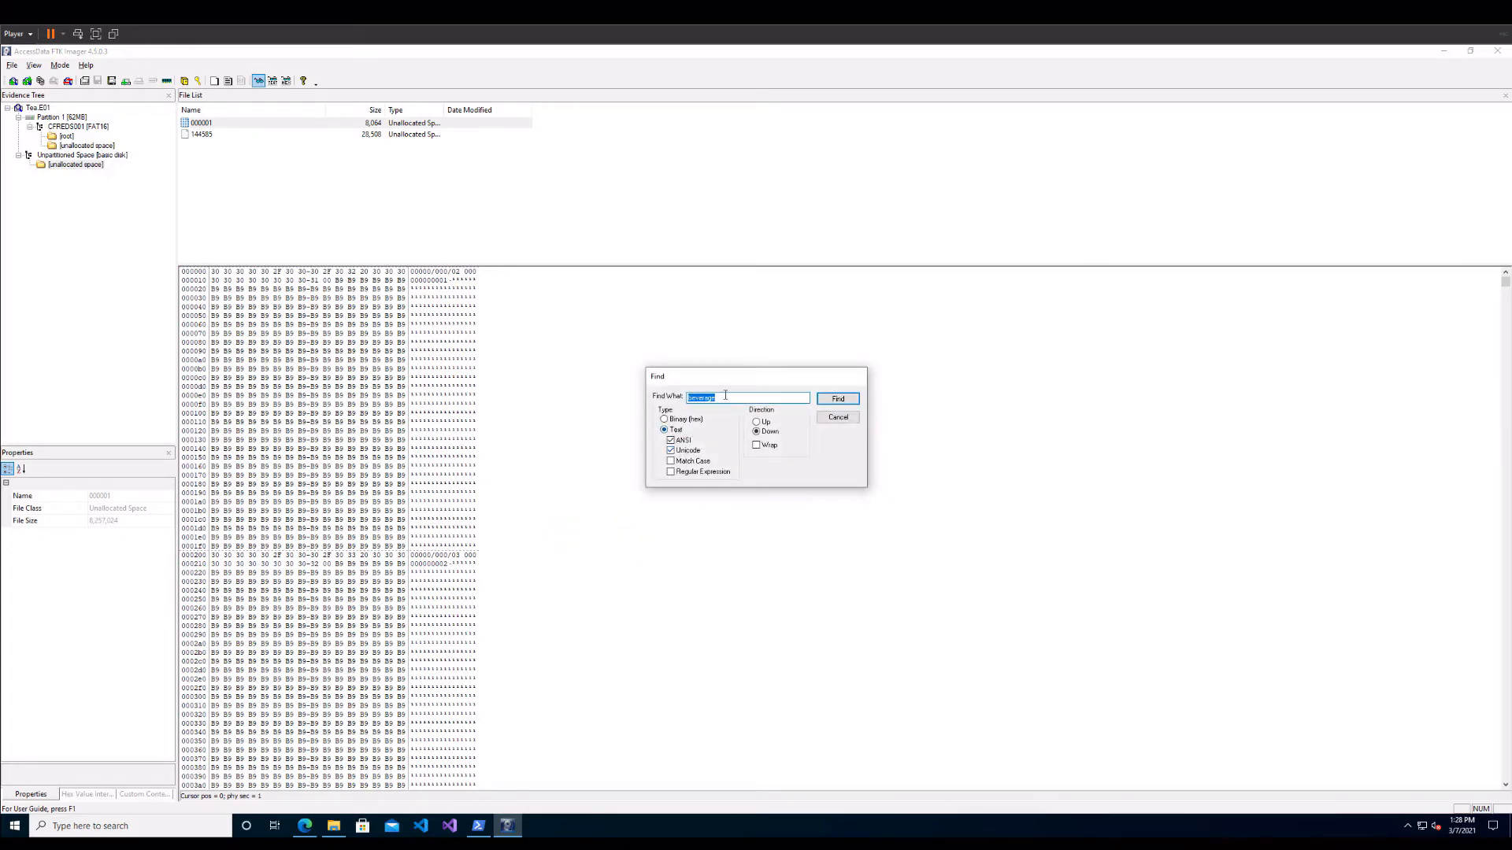
left_click_drag(725, 396, 678, 410)
type("borscht")
left_click(837, 400)
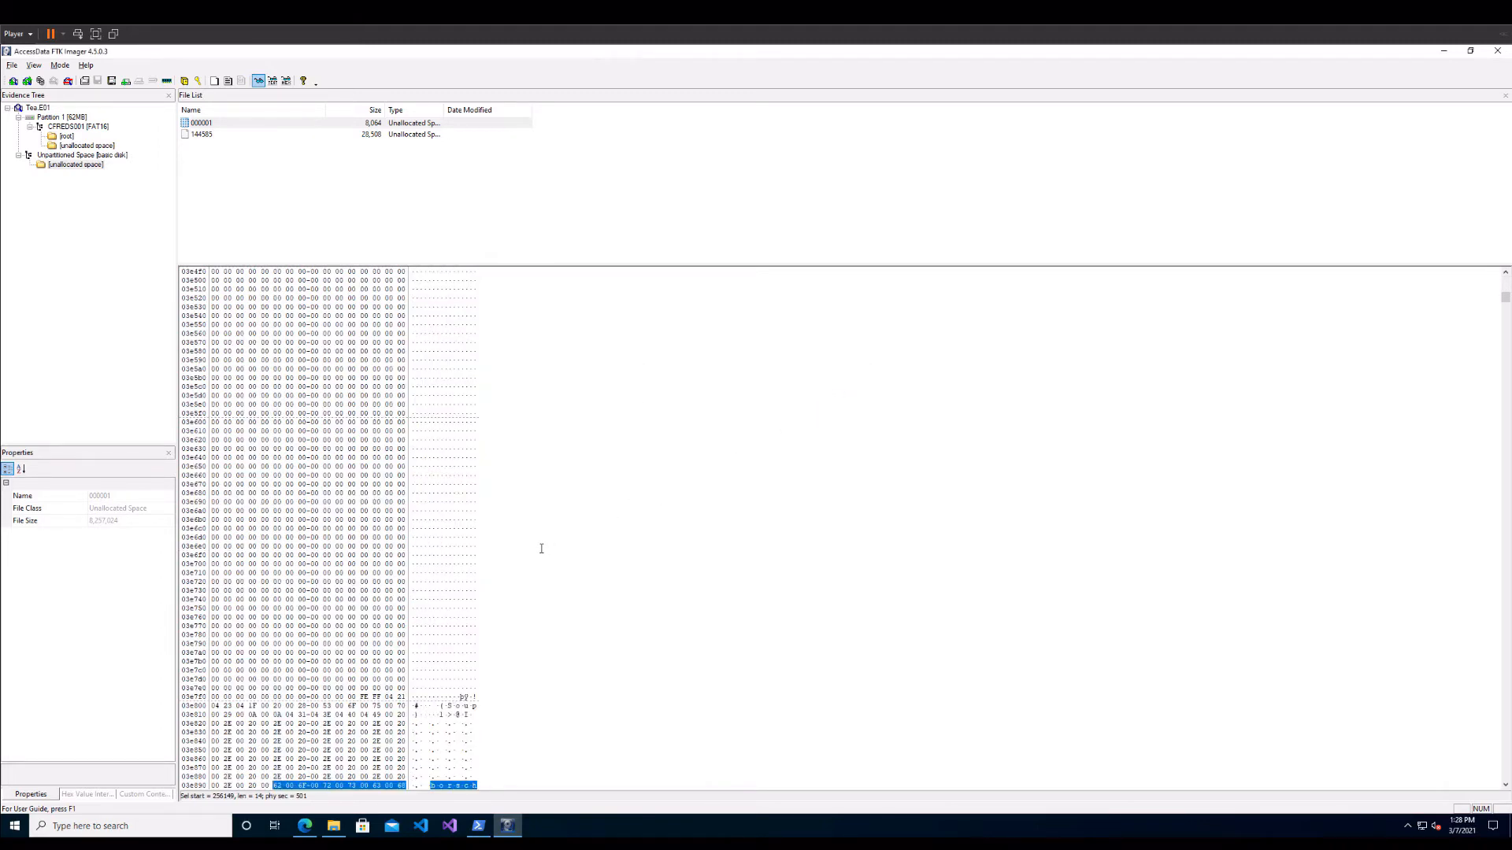
Copy the soup menu section as hex, from row 03e7f0 through row 03ebf0 of block 000001.
scroll(541, 548, "down", 5)
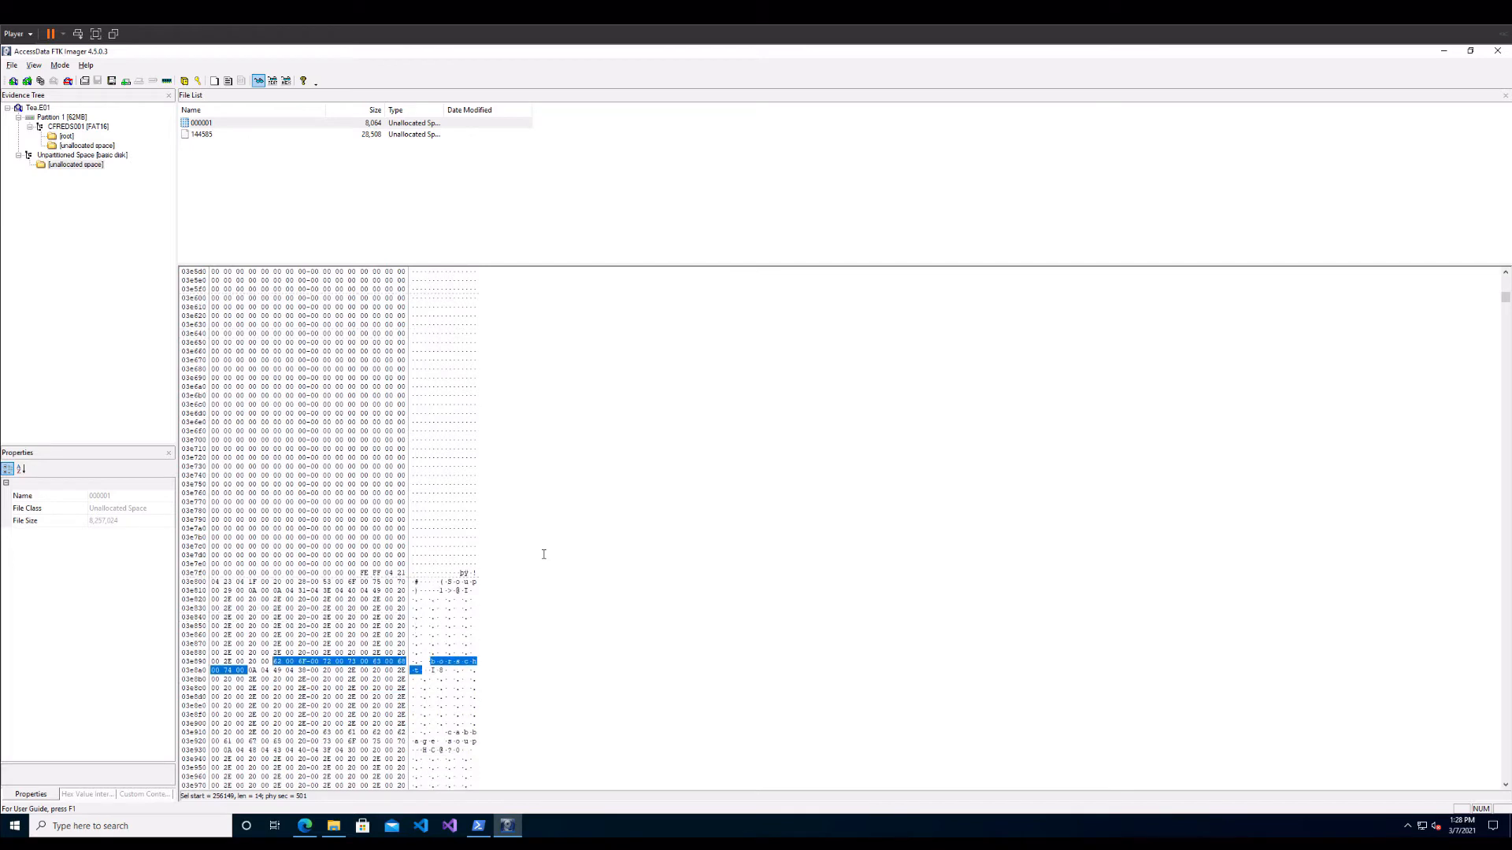
scroll(543, 554, "down", 5)
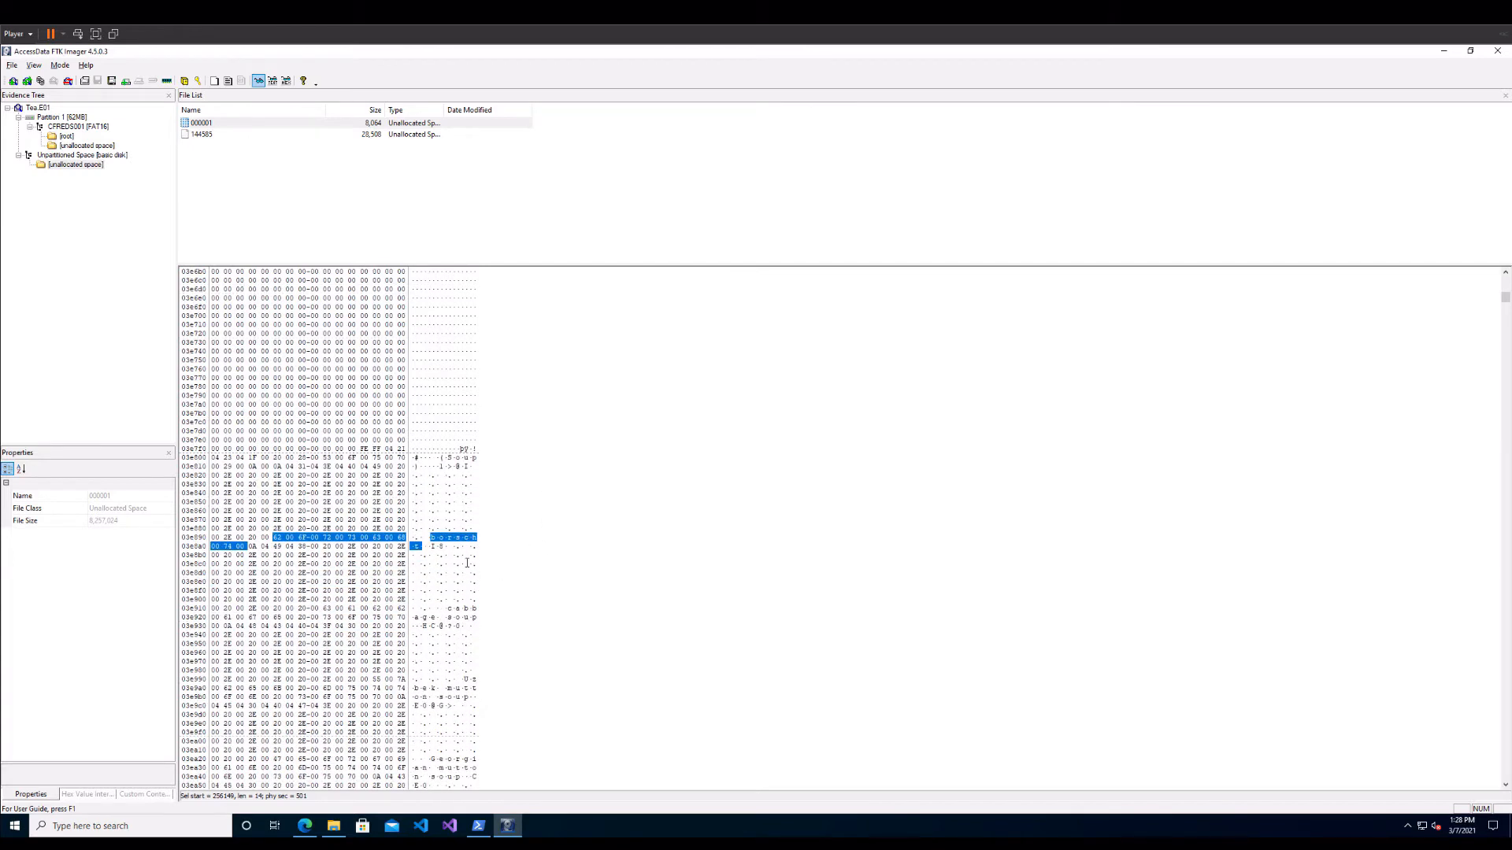
scroll(415, 507, "down", 3)
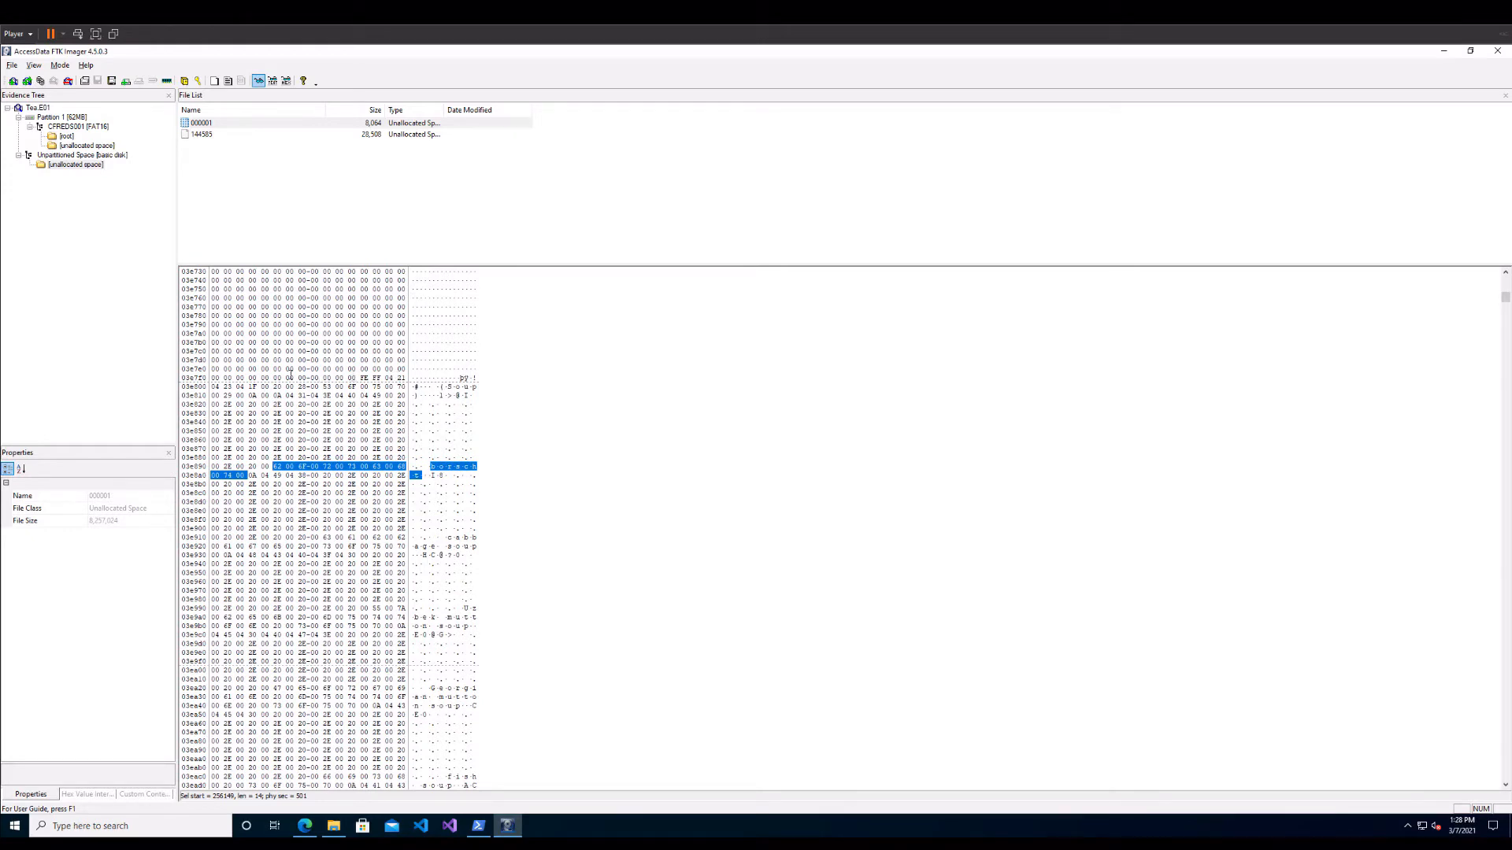
left_click_drag(214, 375, 408, 687)
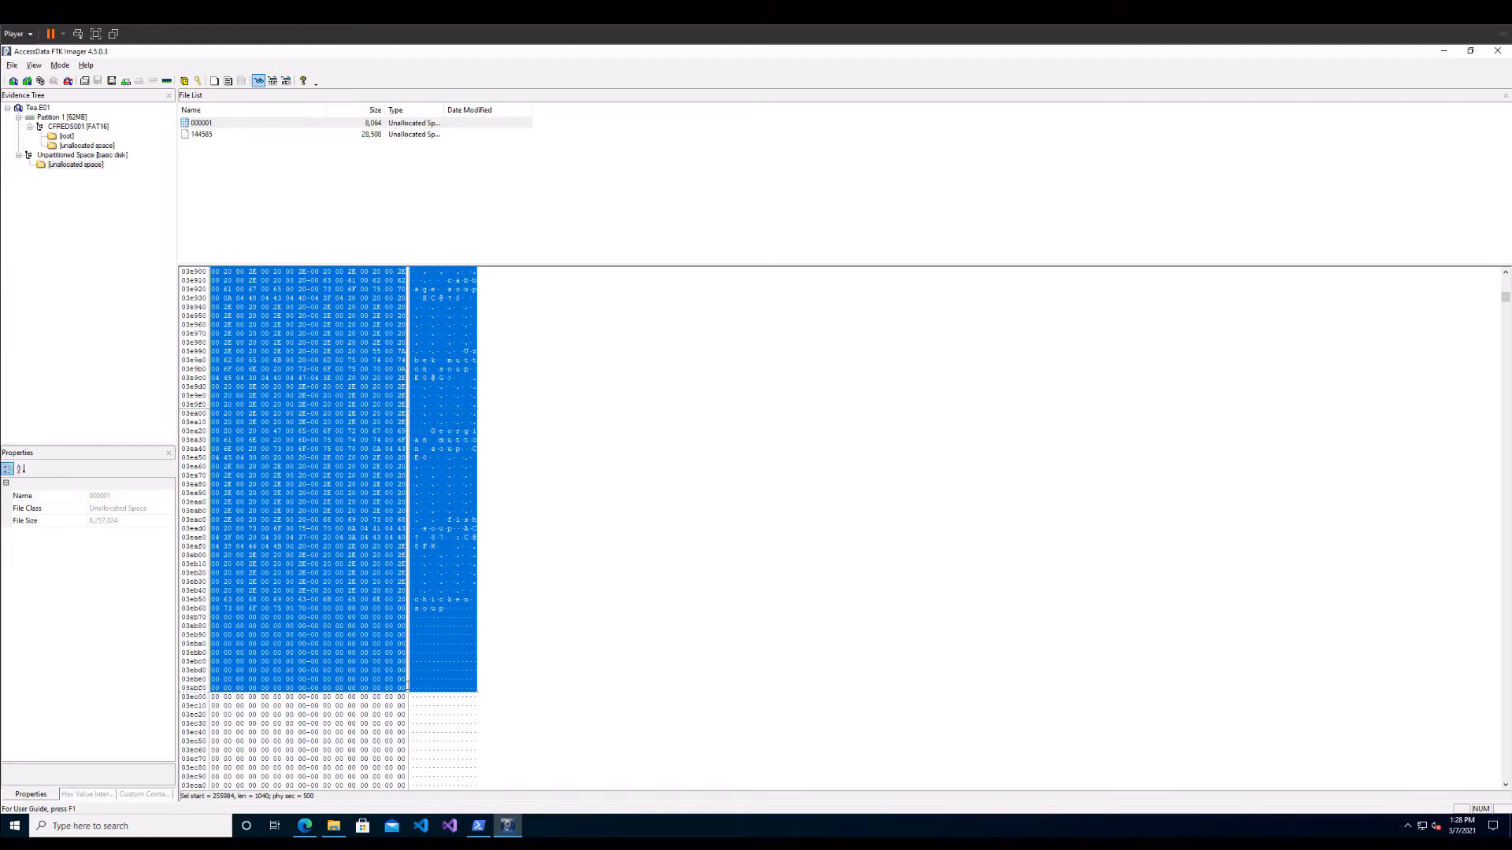
right_click(387, 422)
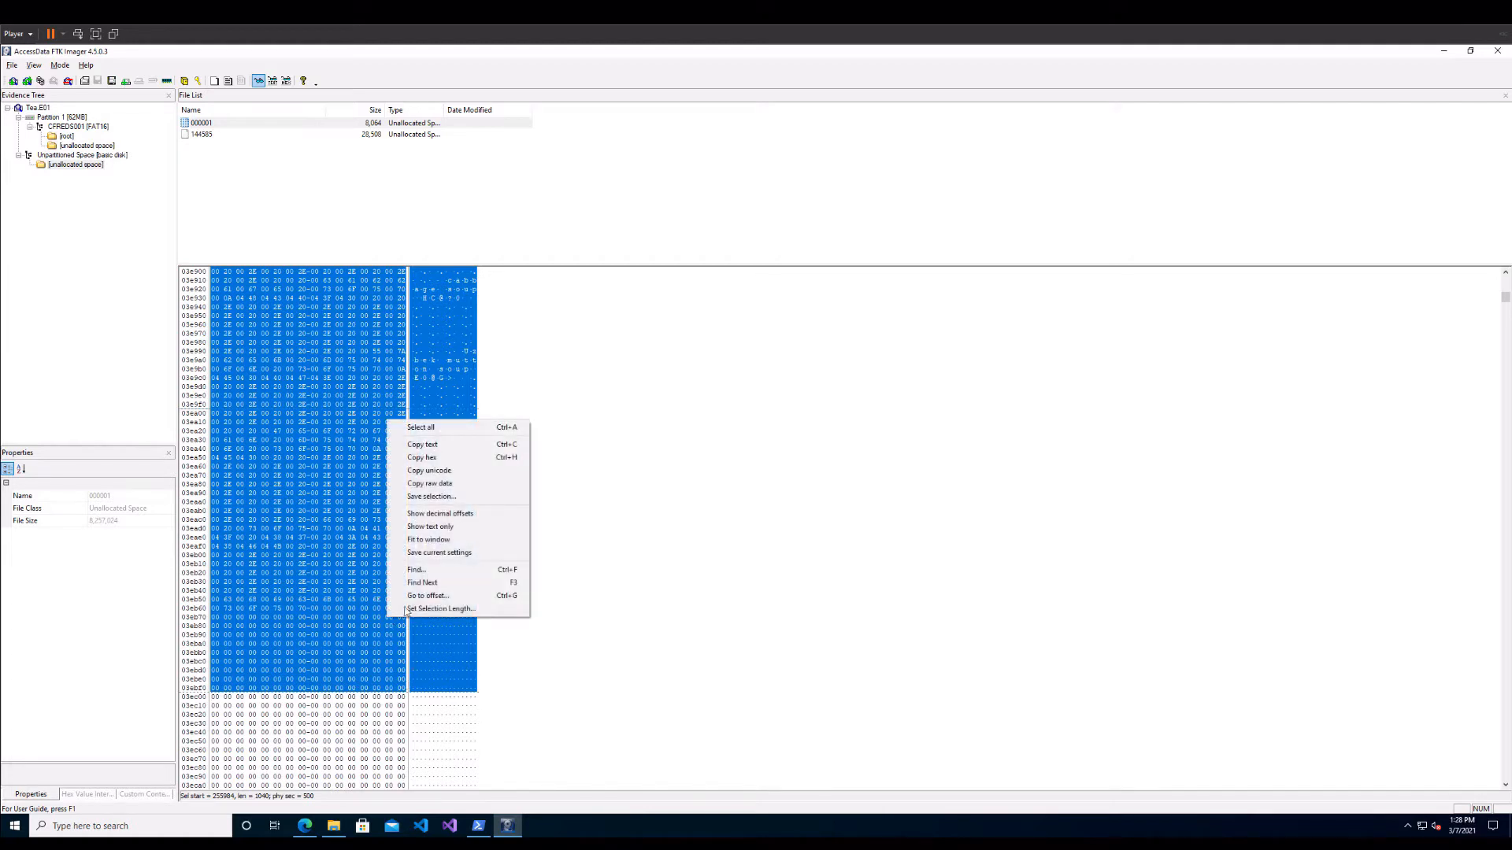
left_click(456, 455)
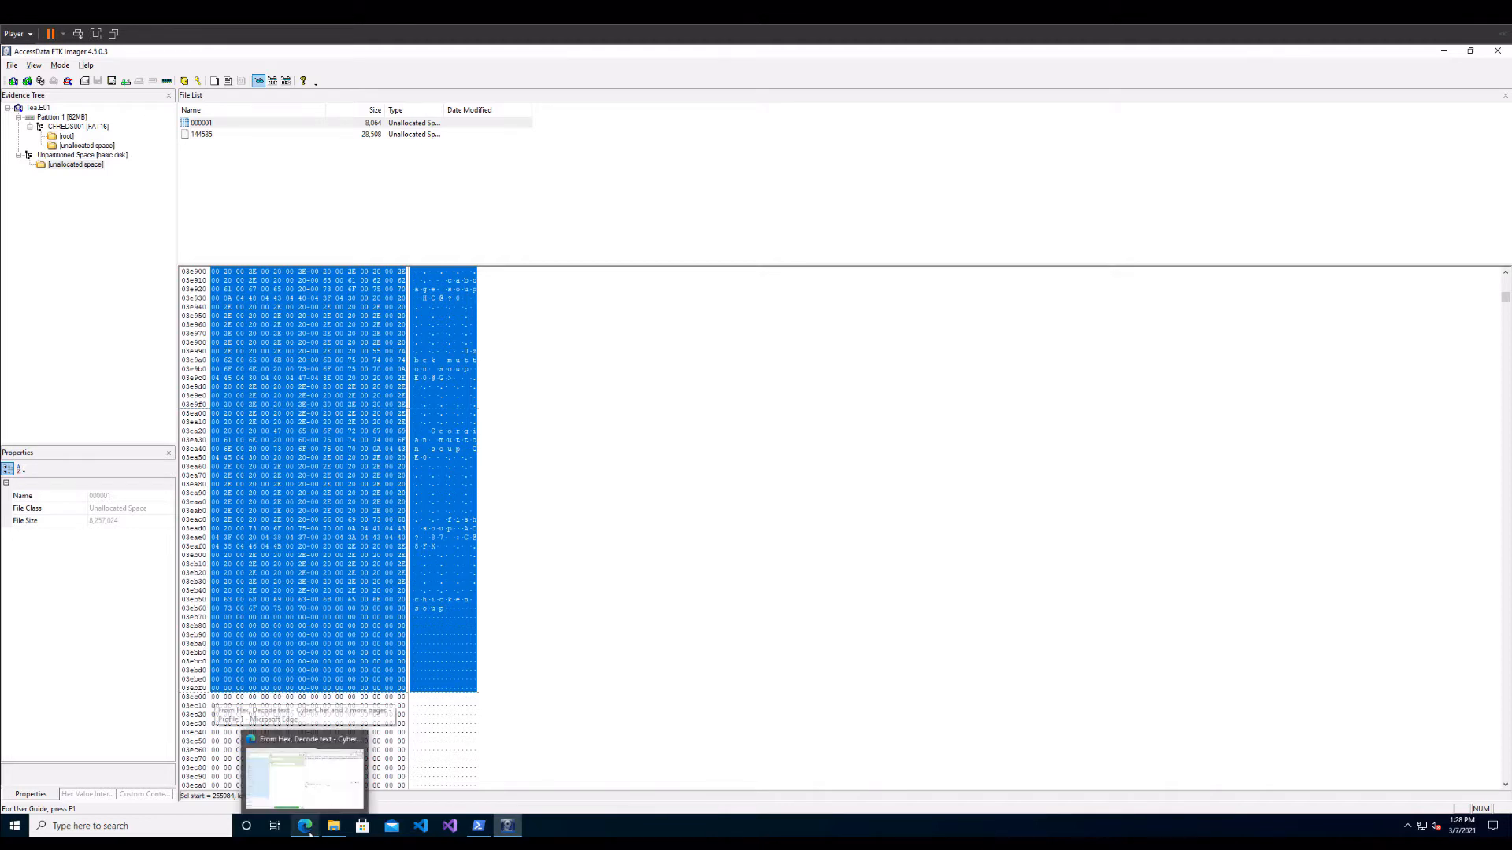
Switch to CyberChef and replace the input with the copied soup menu hex to decode it as UTF-16BE.
left_click(309, 829)
left_click(996, 265)
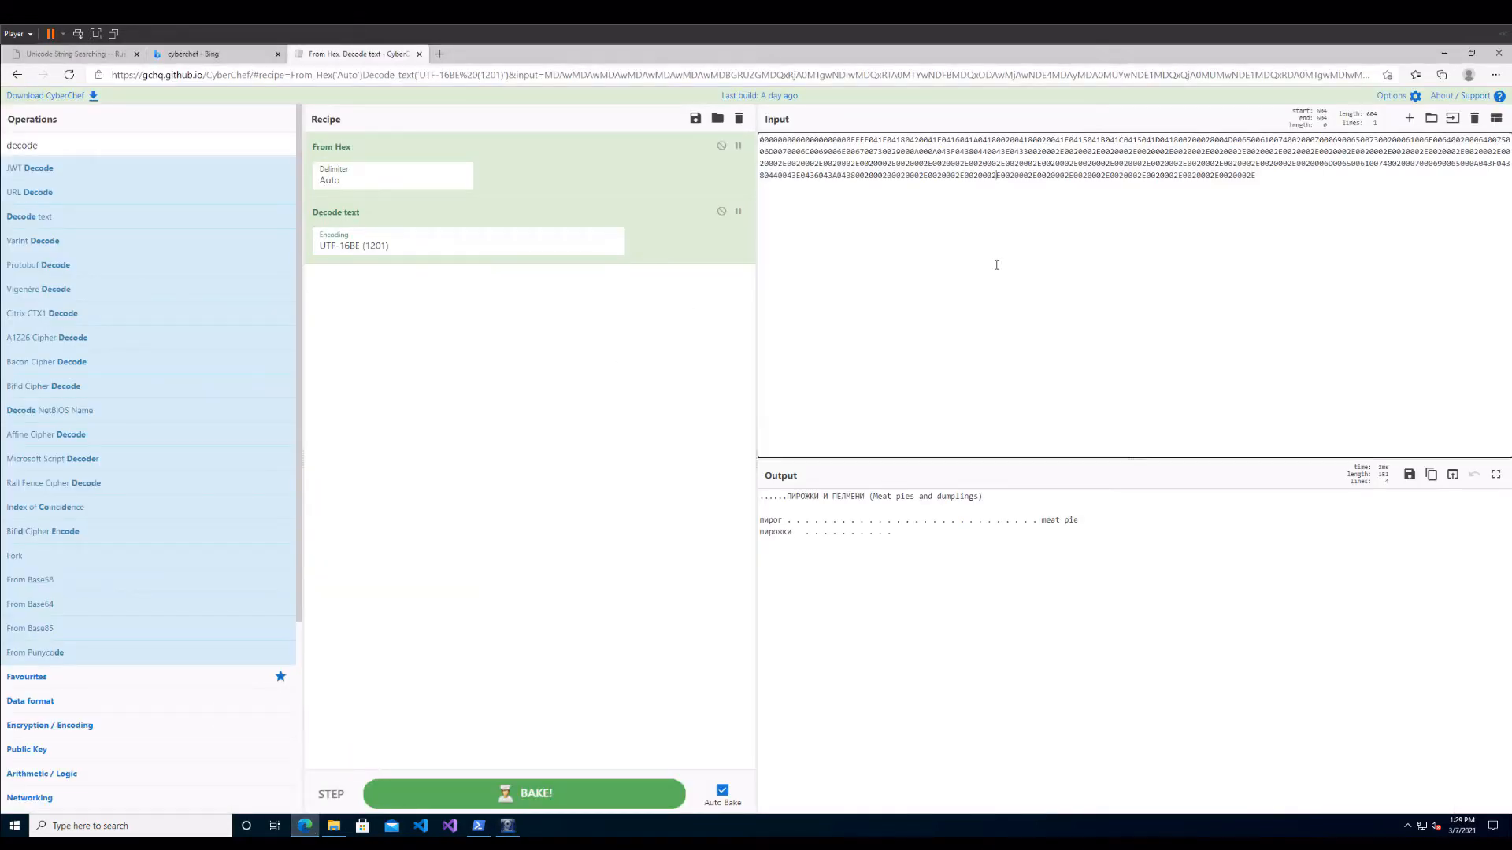
key("ctrl+a")
key("ctrl+v")
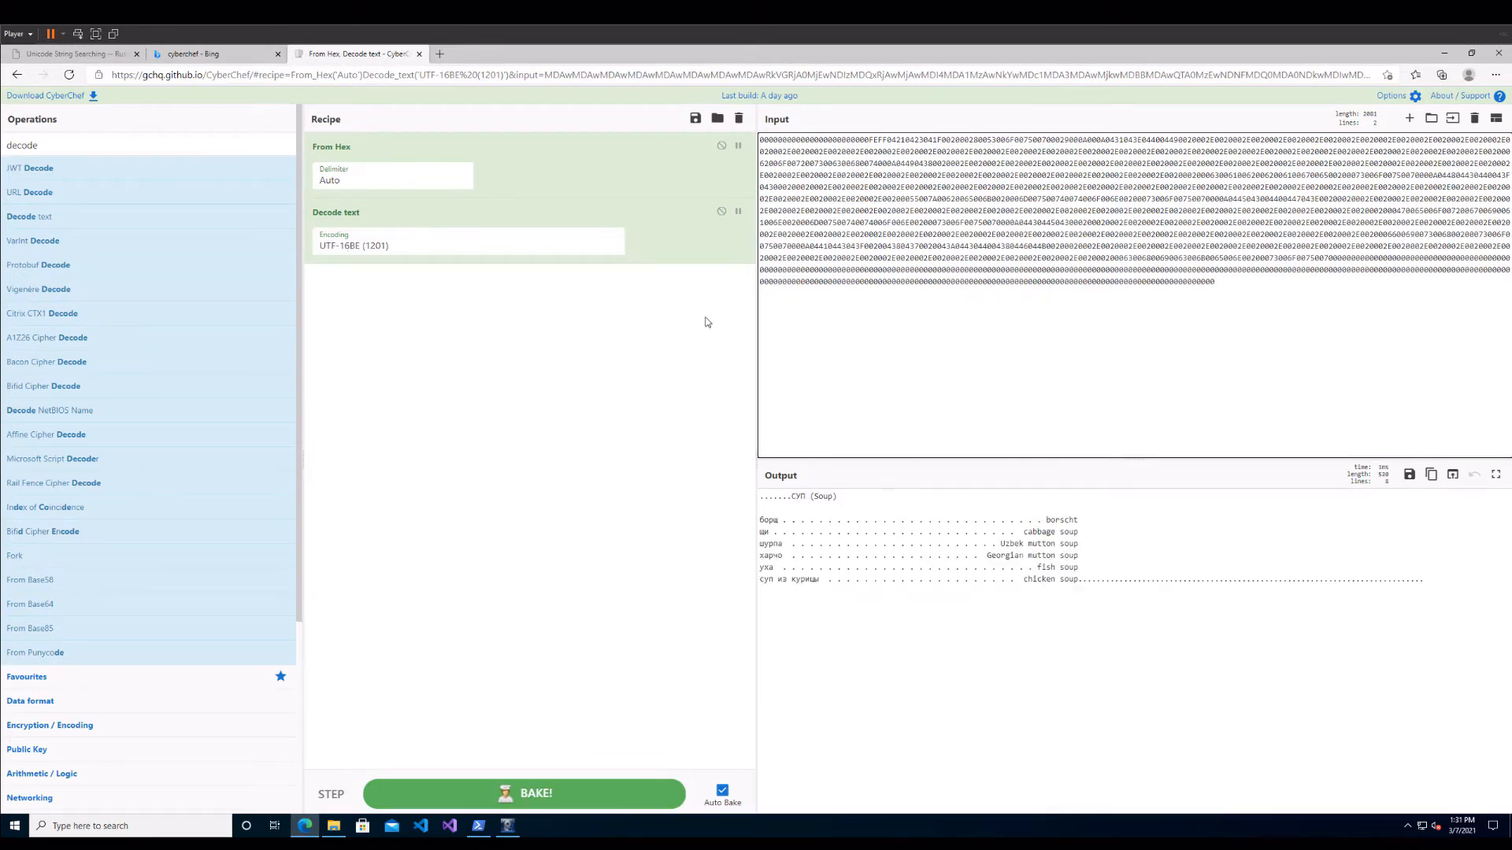
left_click(928, 331)
key("Return")
Return to FTK Imager, open unallocated block 144585, and copy the meat and fish menu as hex from offset 0 through "trout".
left_click(507, 827)
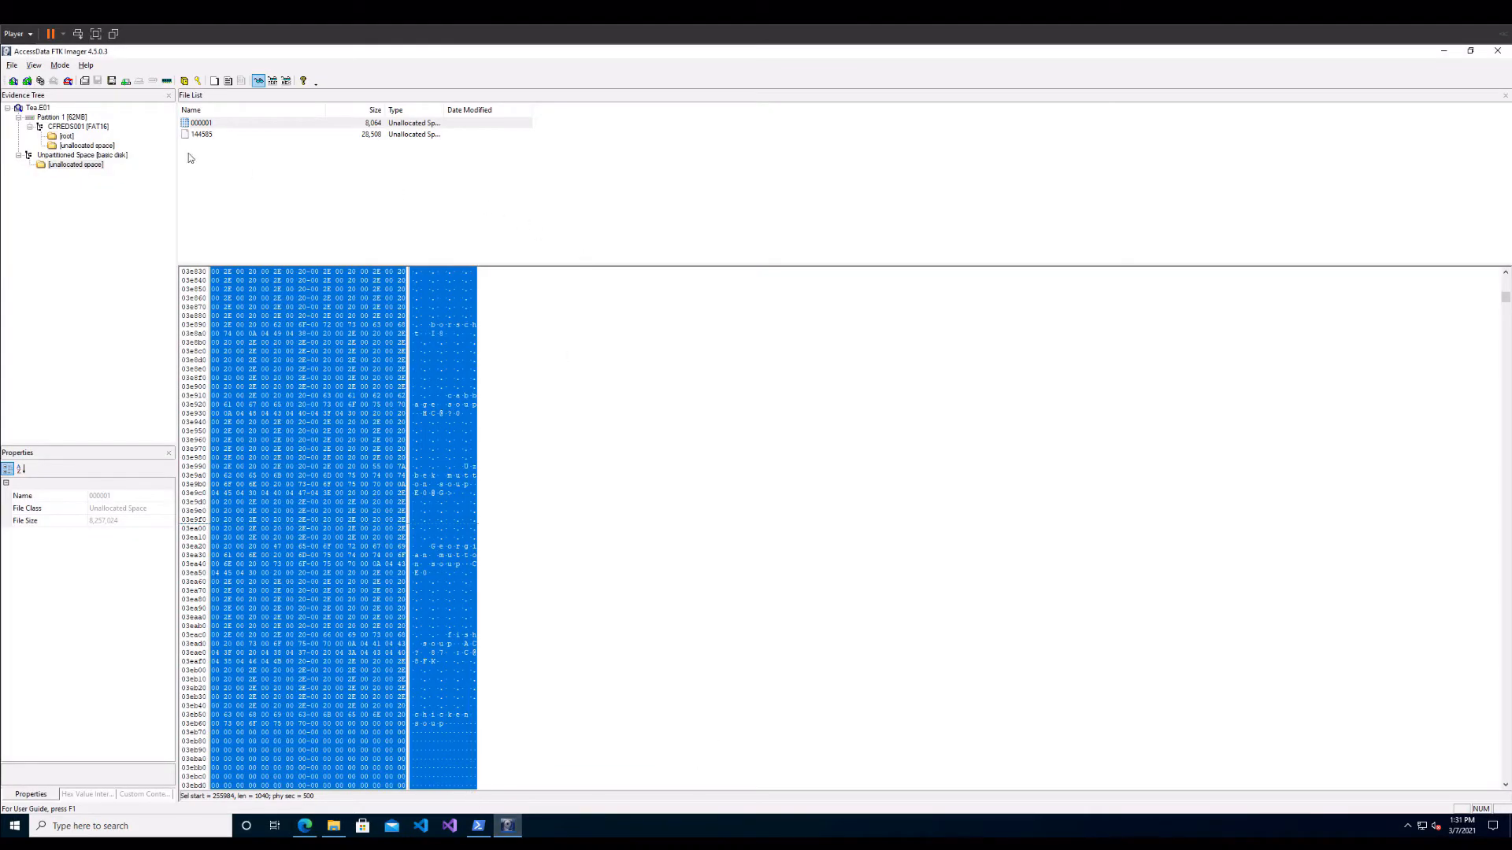
left_click(207, 136)
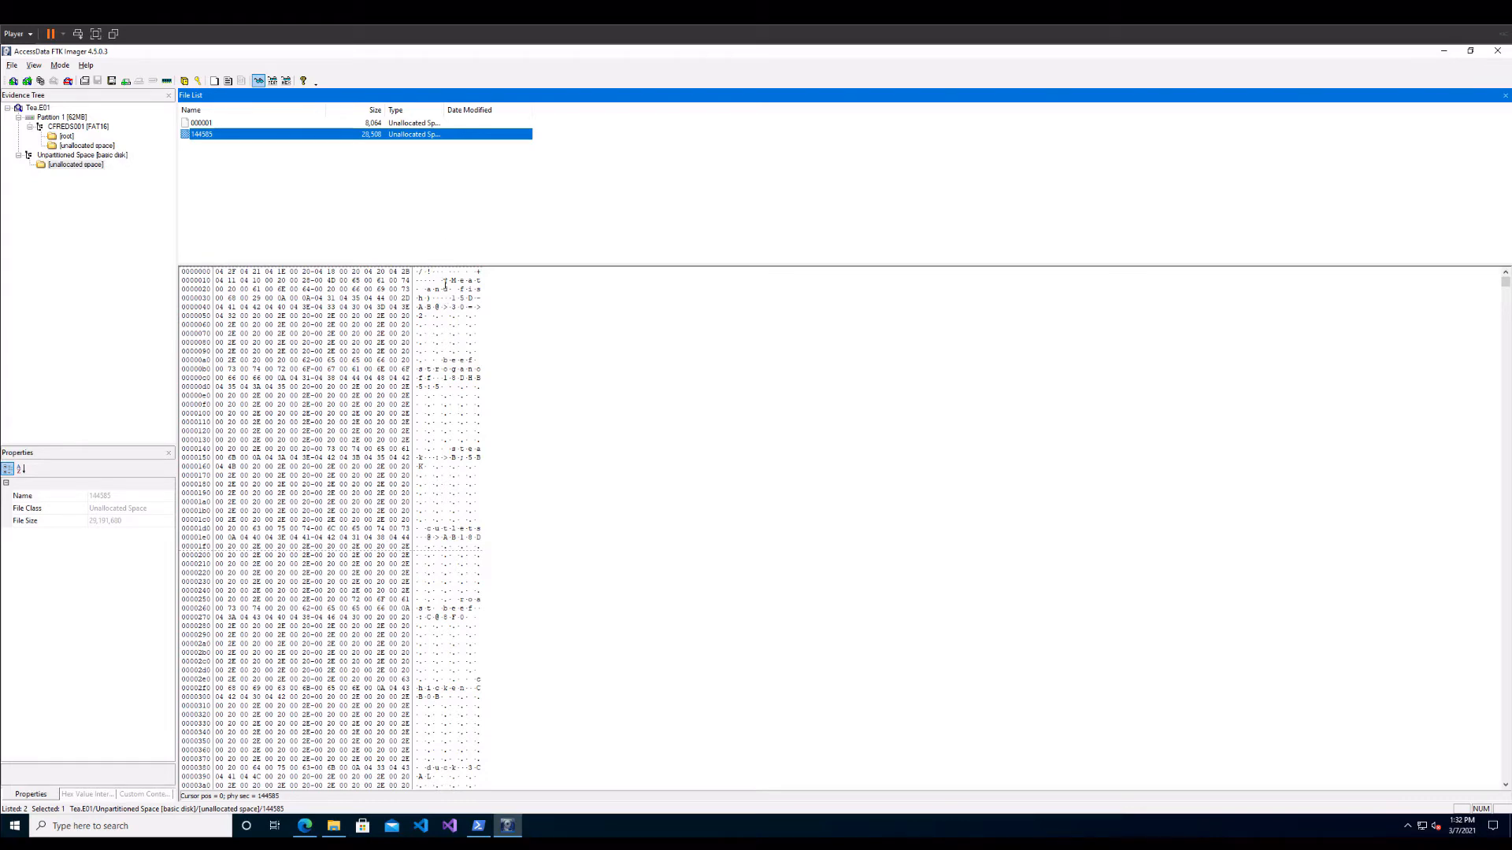
scroll(439, 372, "down", 3)
scroll(381, 307, "up", 3)
left_click_drag(218, 272, 387, 698)
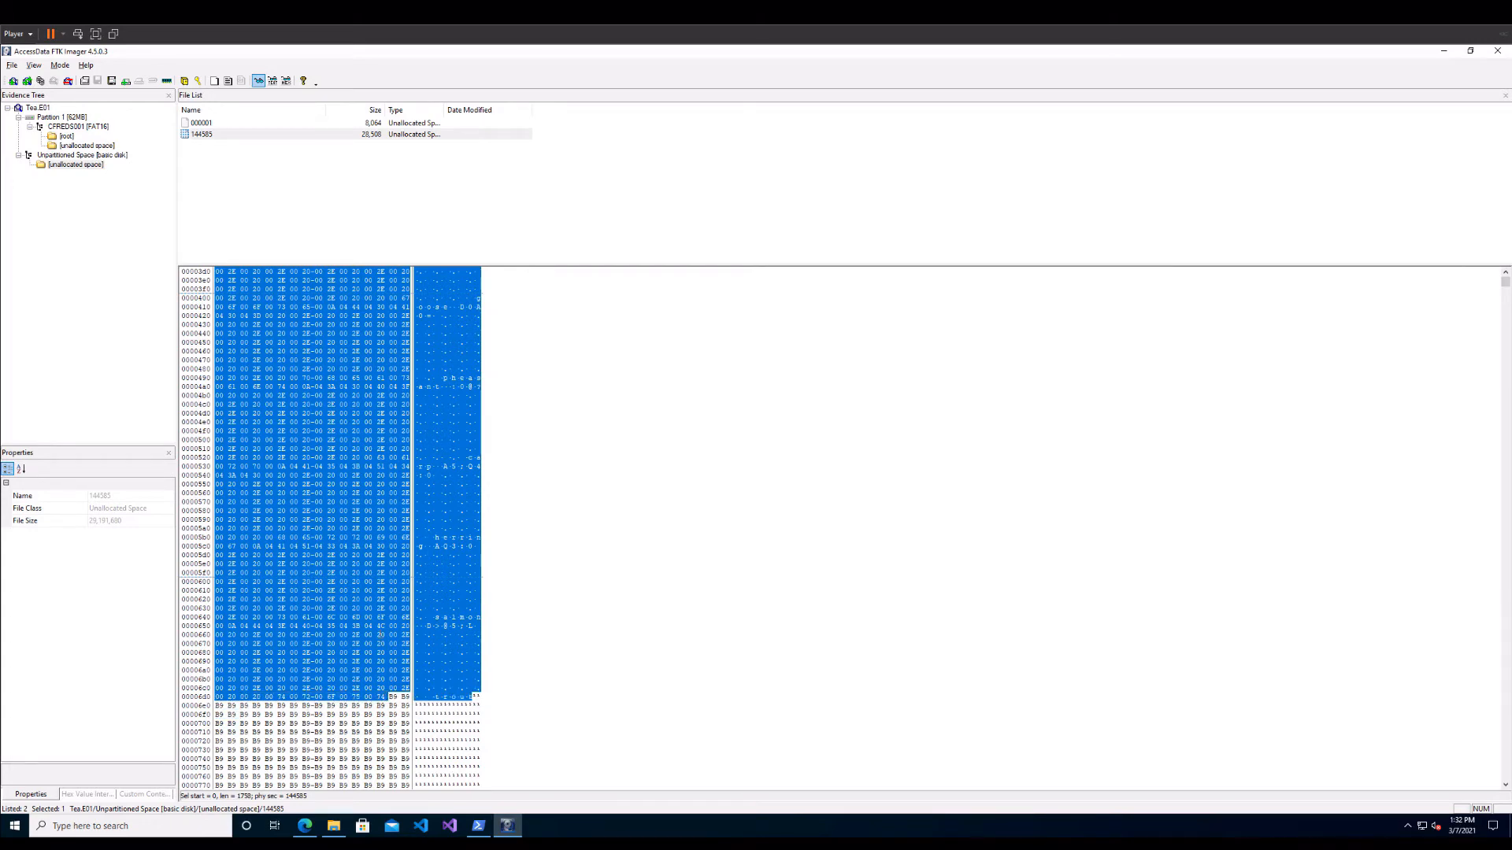
right_click(378, 643)
left_click(459, 475)
Switch to CyberChef and replace the soup hex with the copied meat and fish menu hex to decode it.
key("alt+Tab")
left_click(918, 332)
key("ctrl+a")
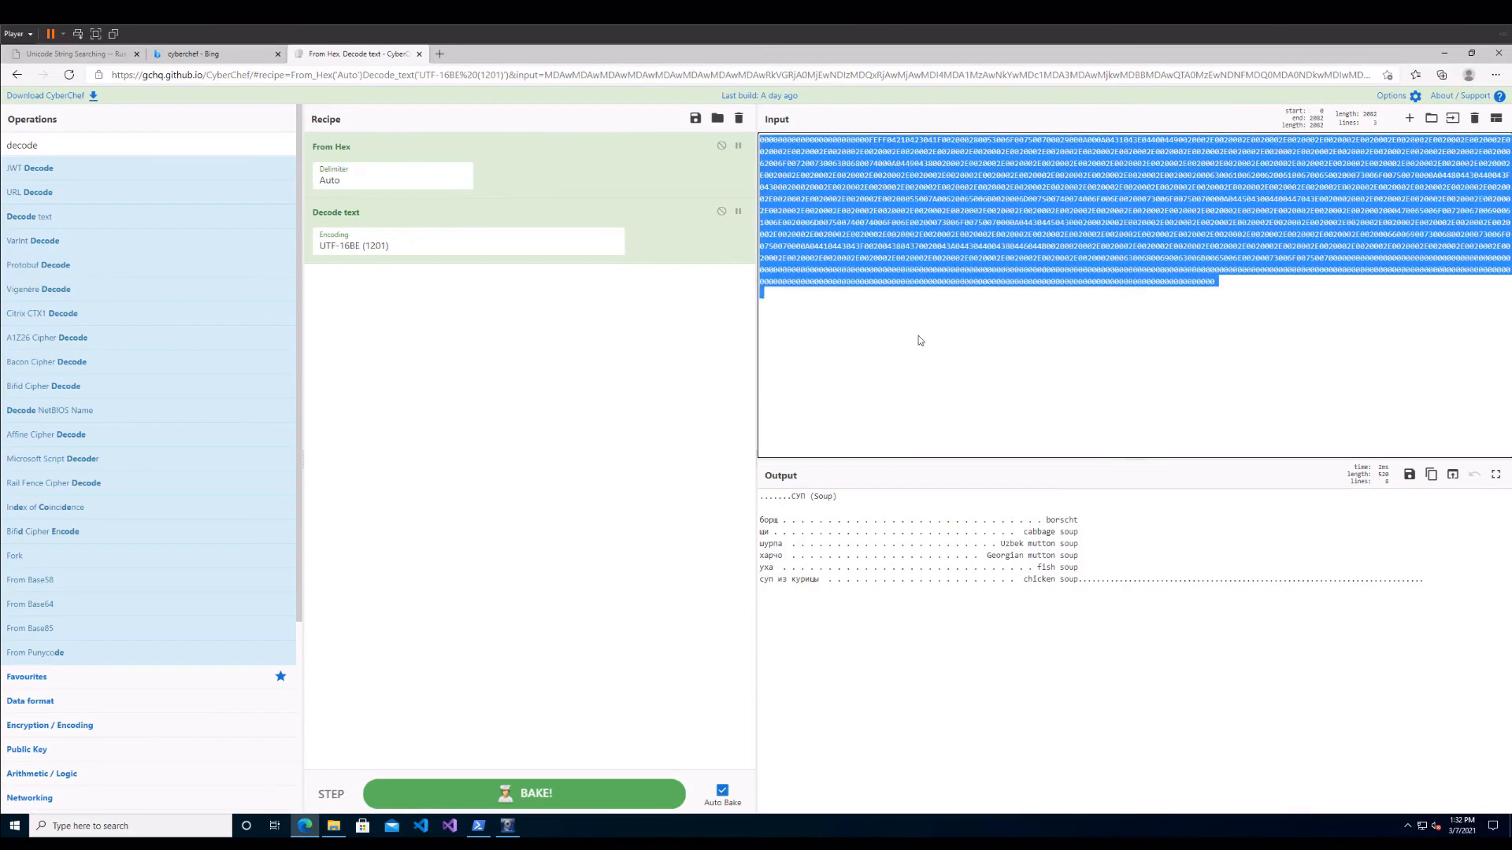
key("ctrl+v")
key("Return")
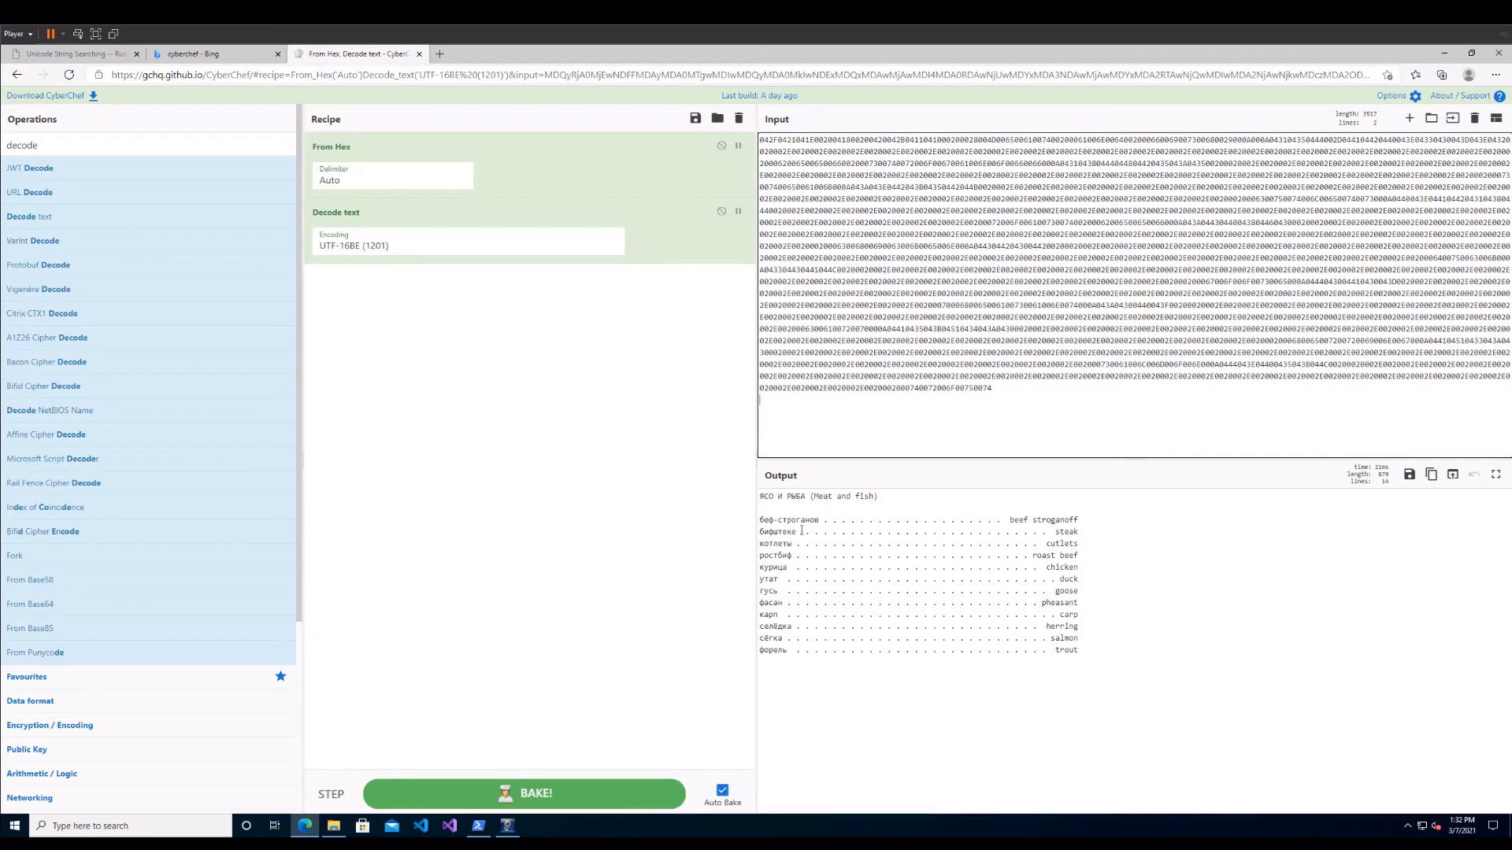
Back in FTK Imager, examine the data after the menu in block 144585 and try viewing the block as plain text.
left_click(508, 825)
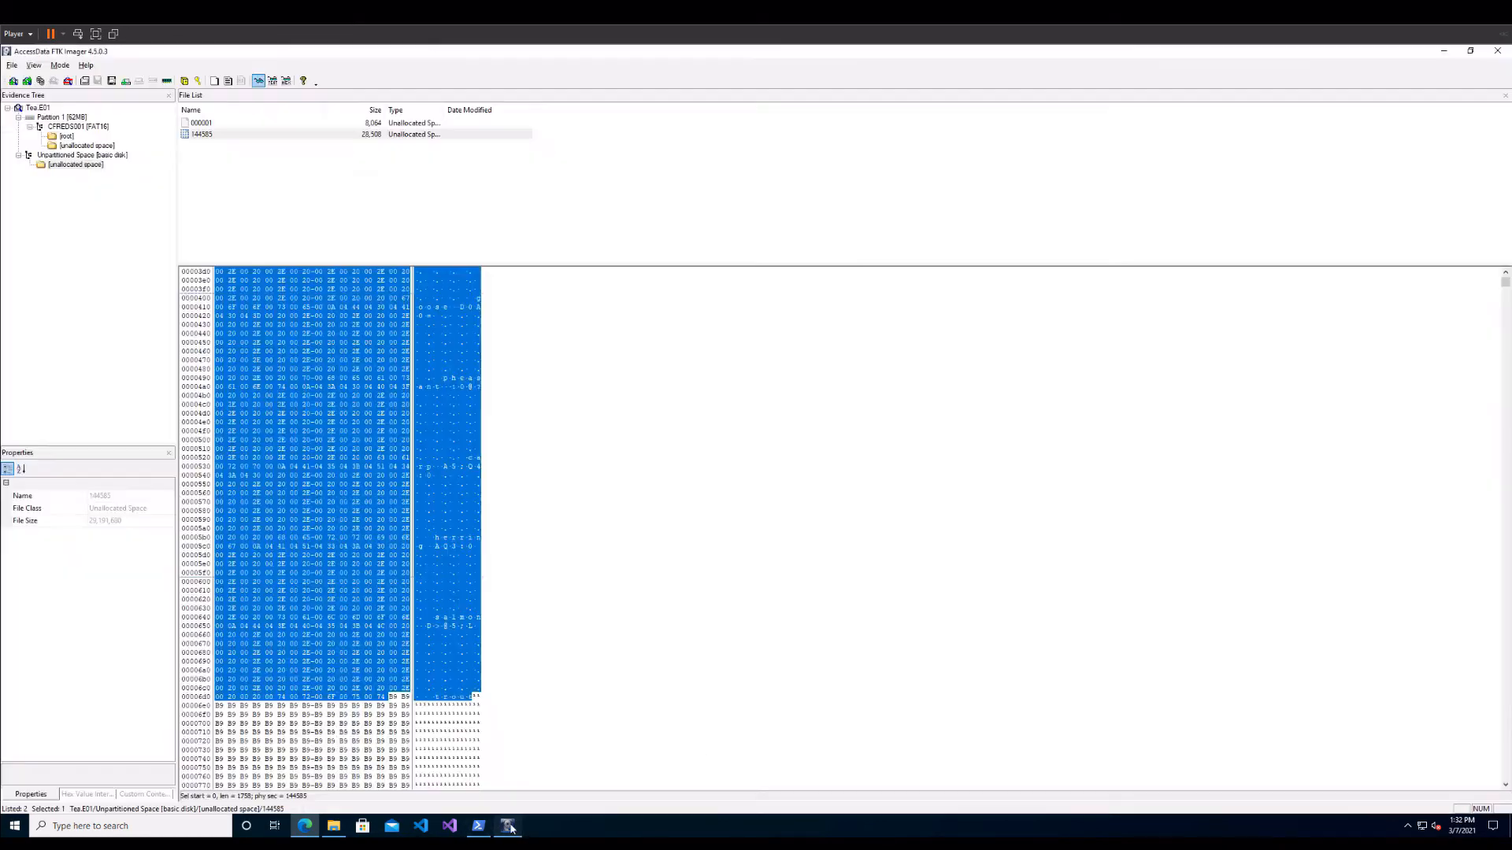
scroll(540, 572, "down", 4)
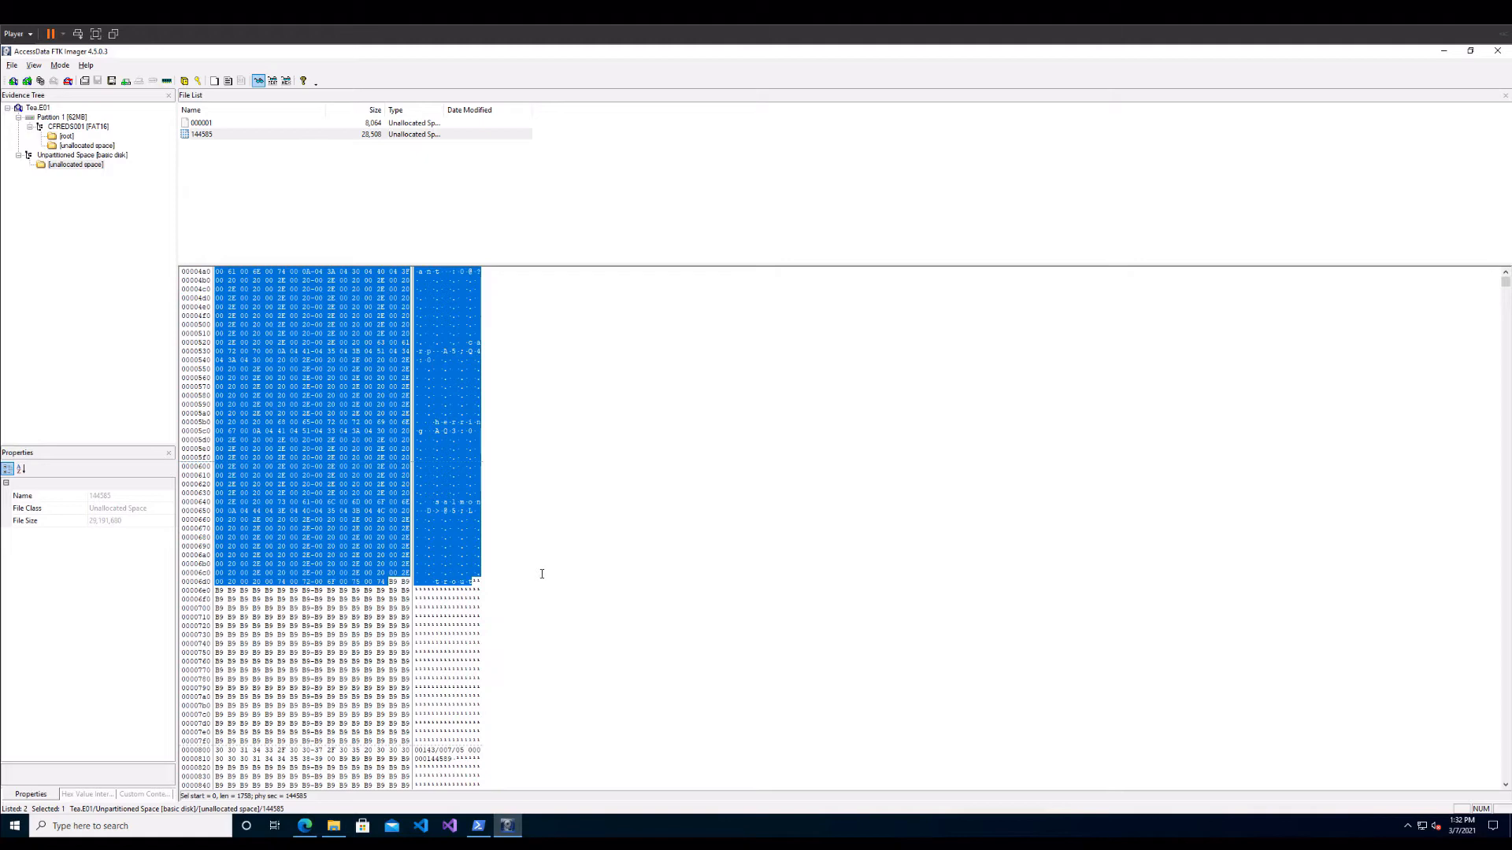
scroll(531, 573, "down", 5)
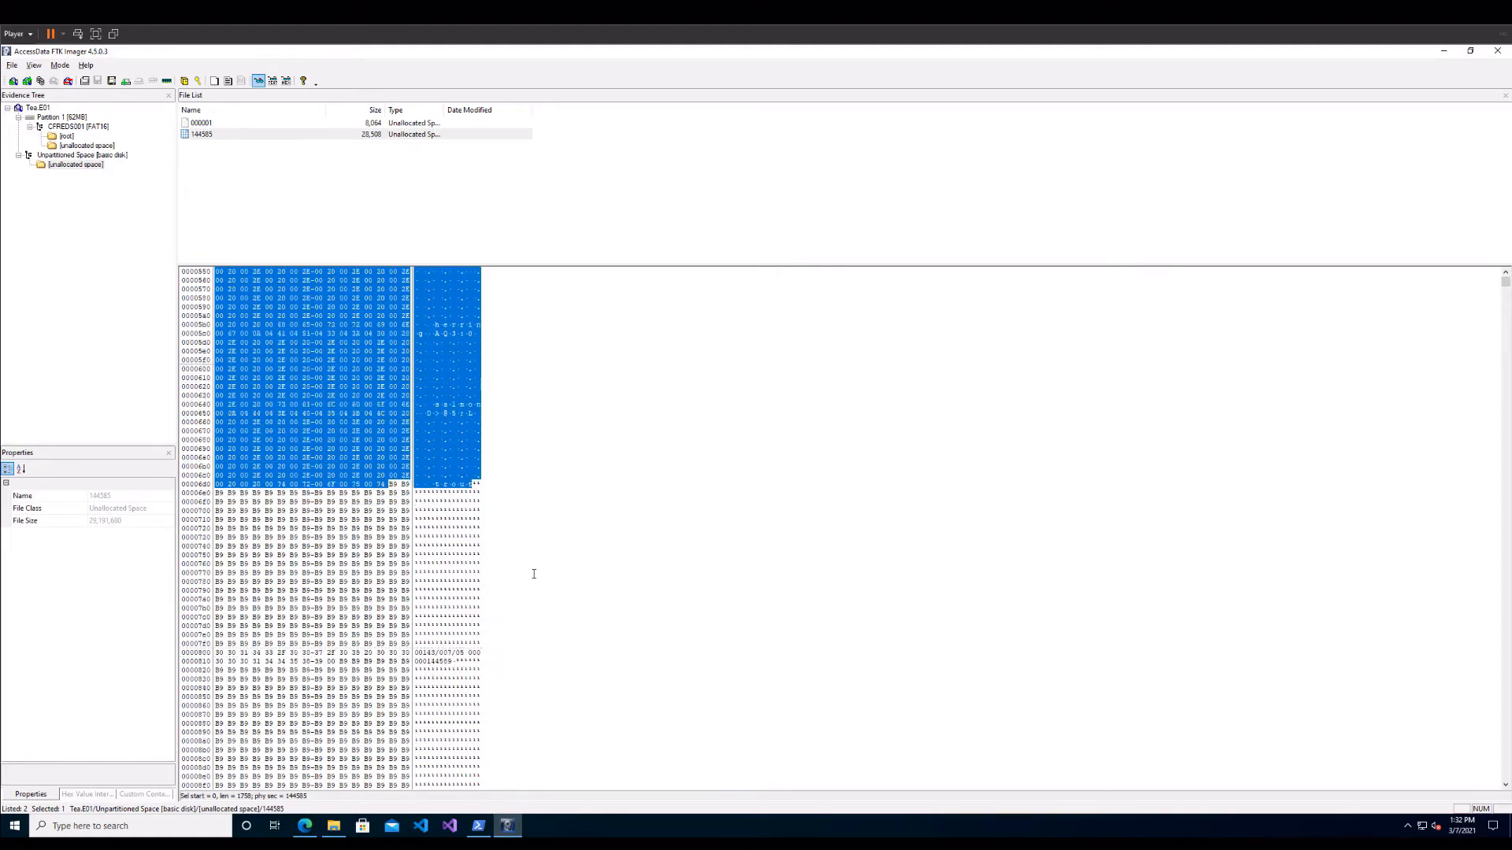
left_click(272, 80)
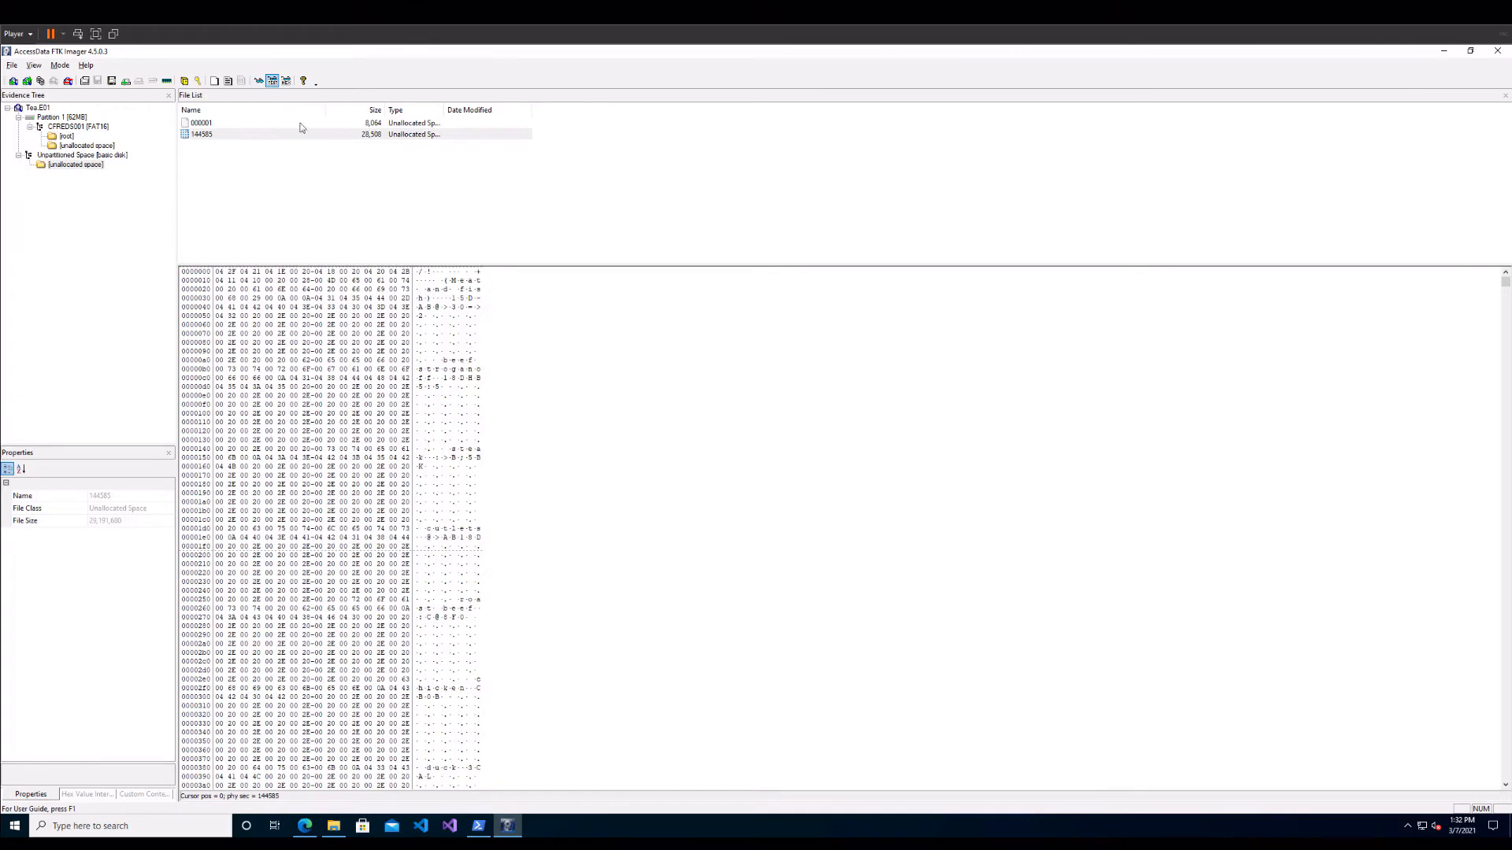
left_click(239, 124)
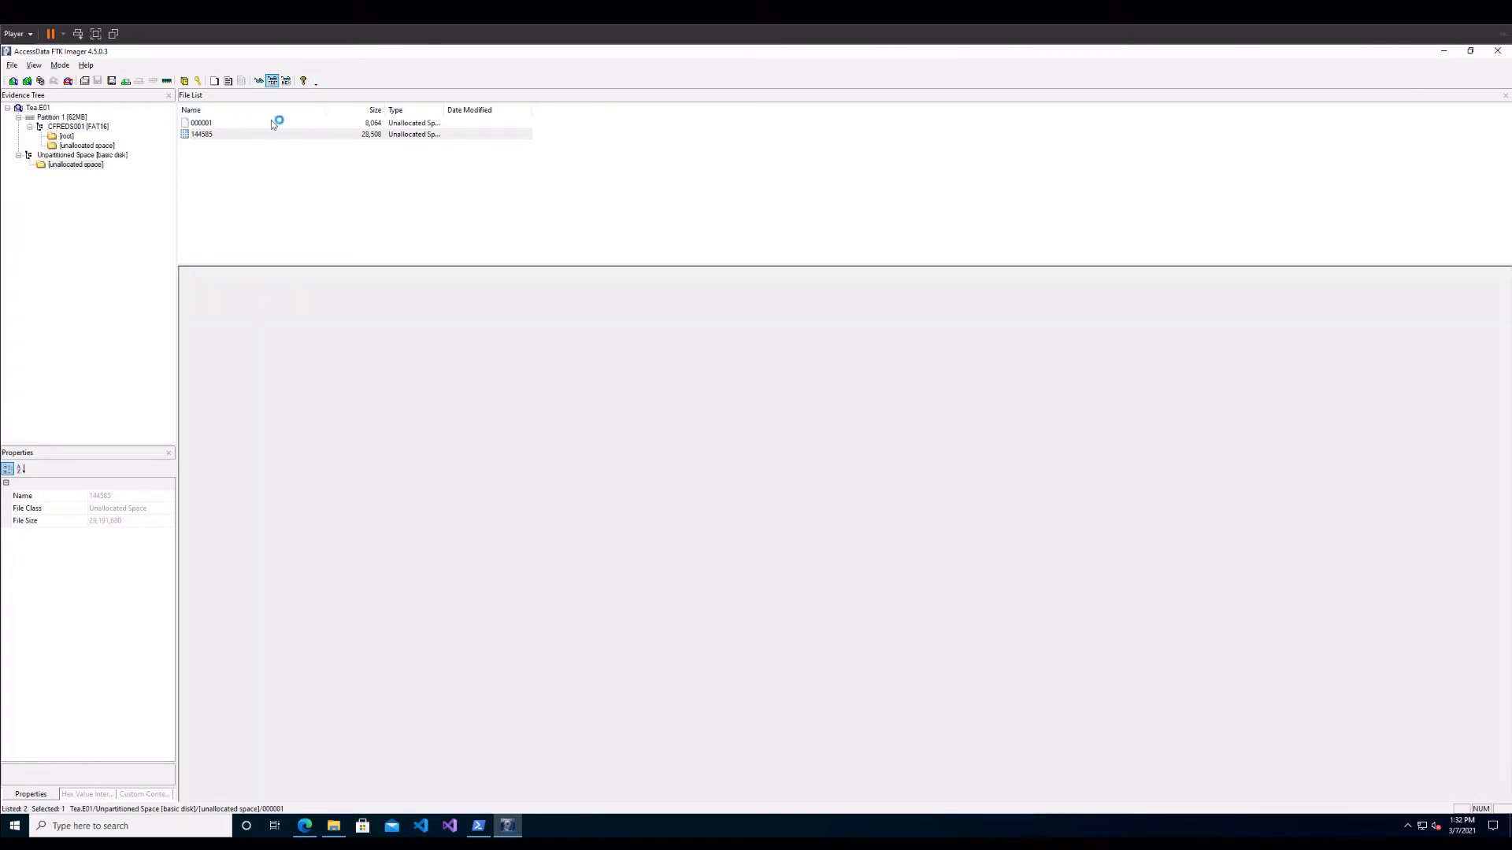
left_click(211, 135)
scroll(329, 344, "down", 4)
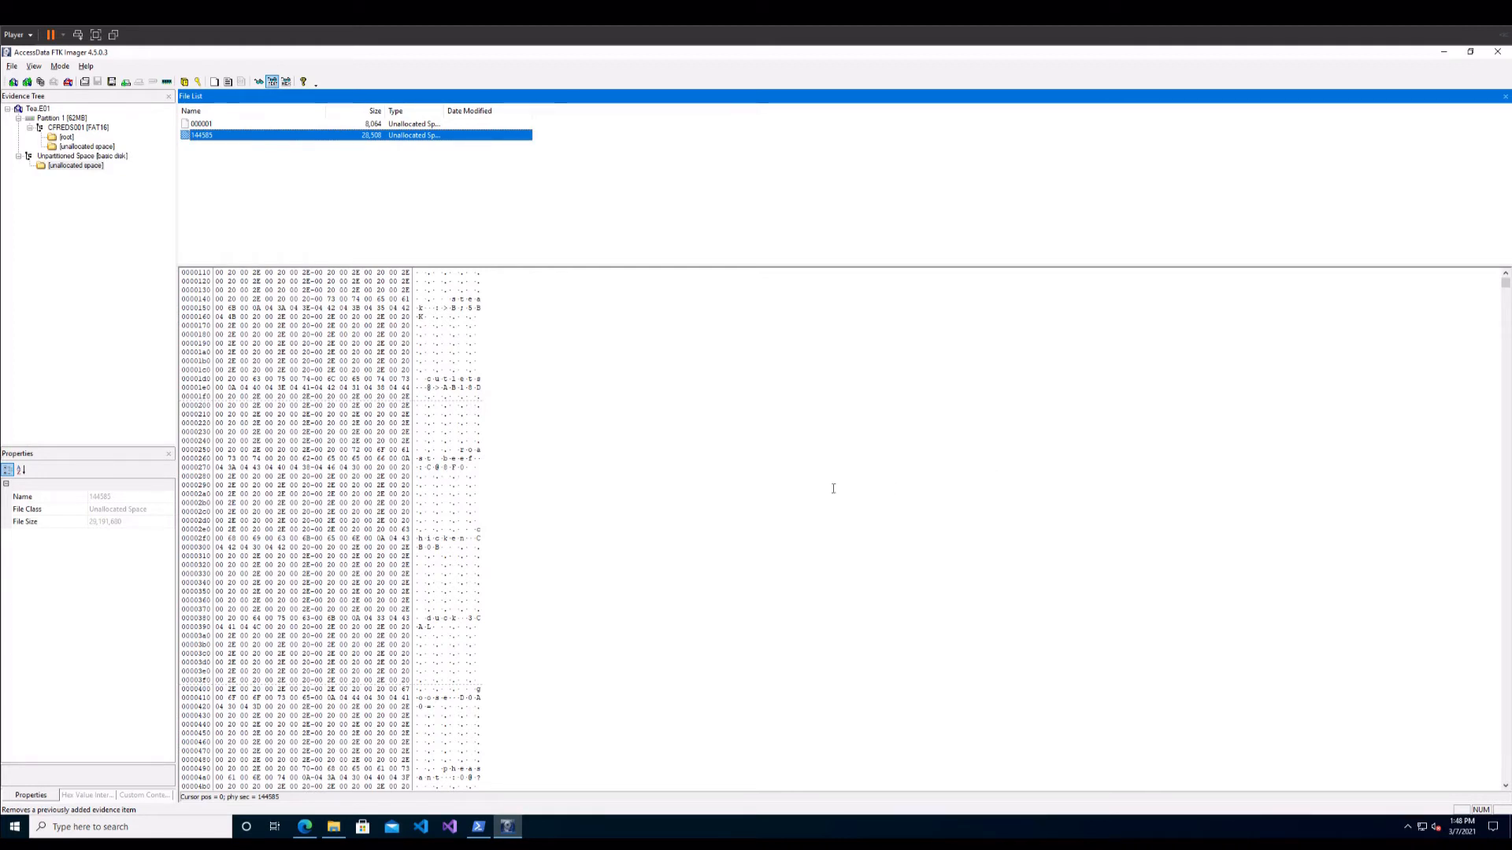
scroll(587, 479, "up", 5)
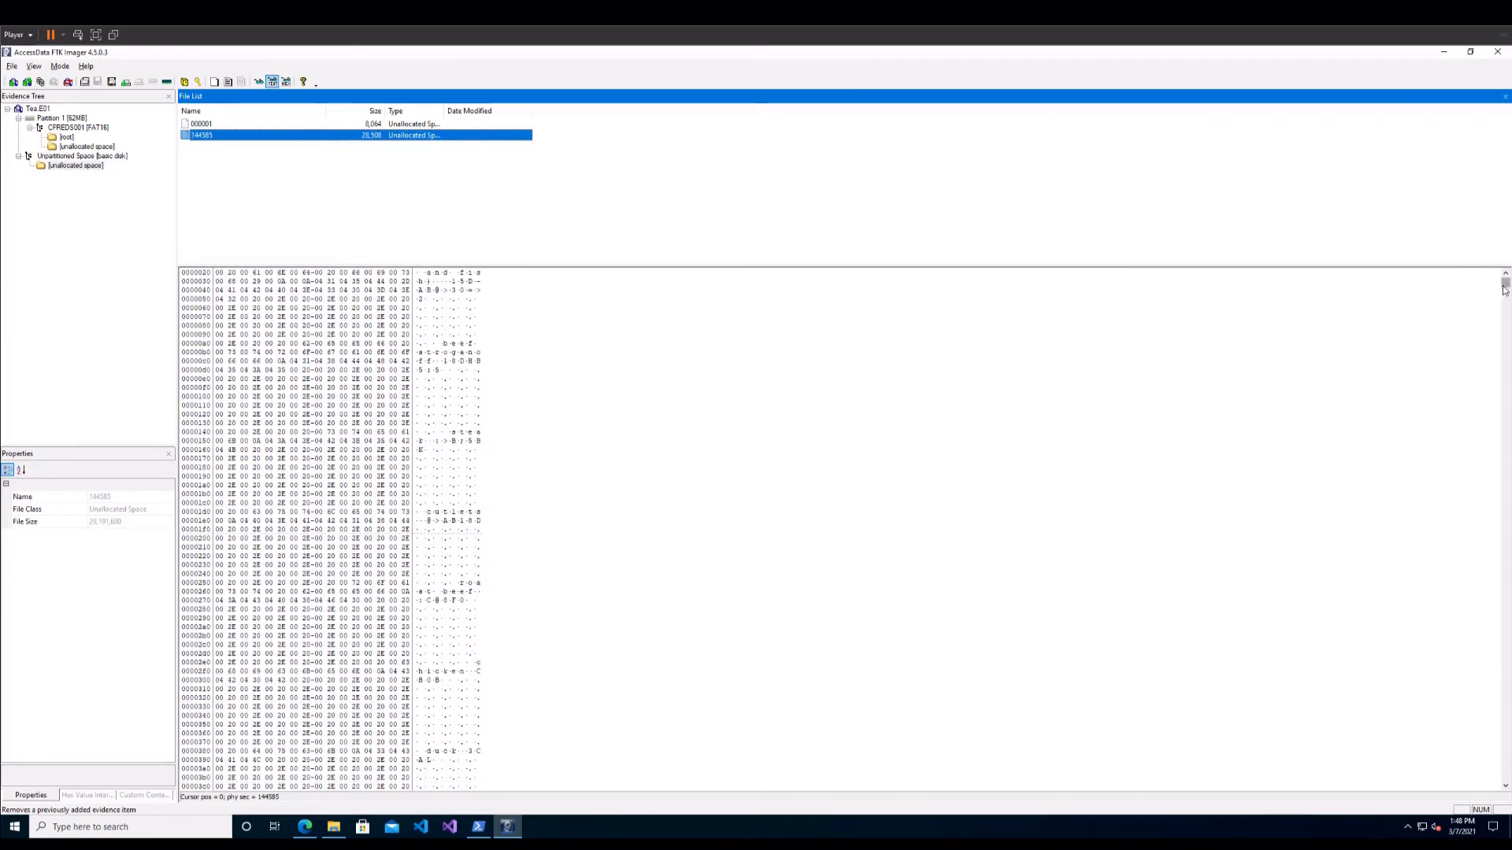
left_click_drag(1504, 286, 1504, 274)
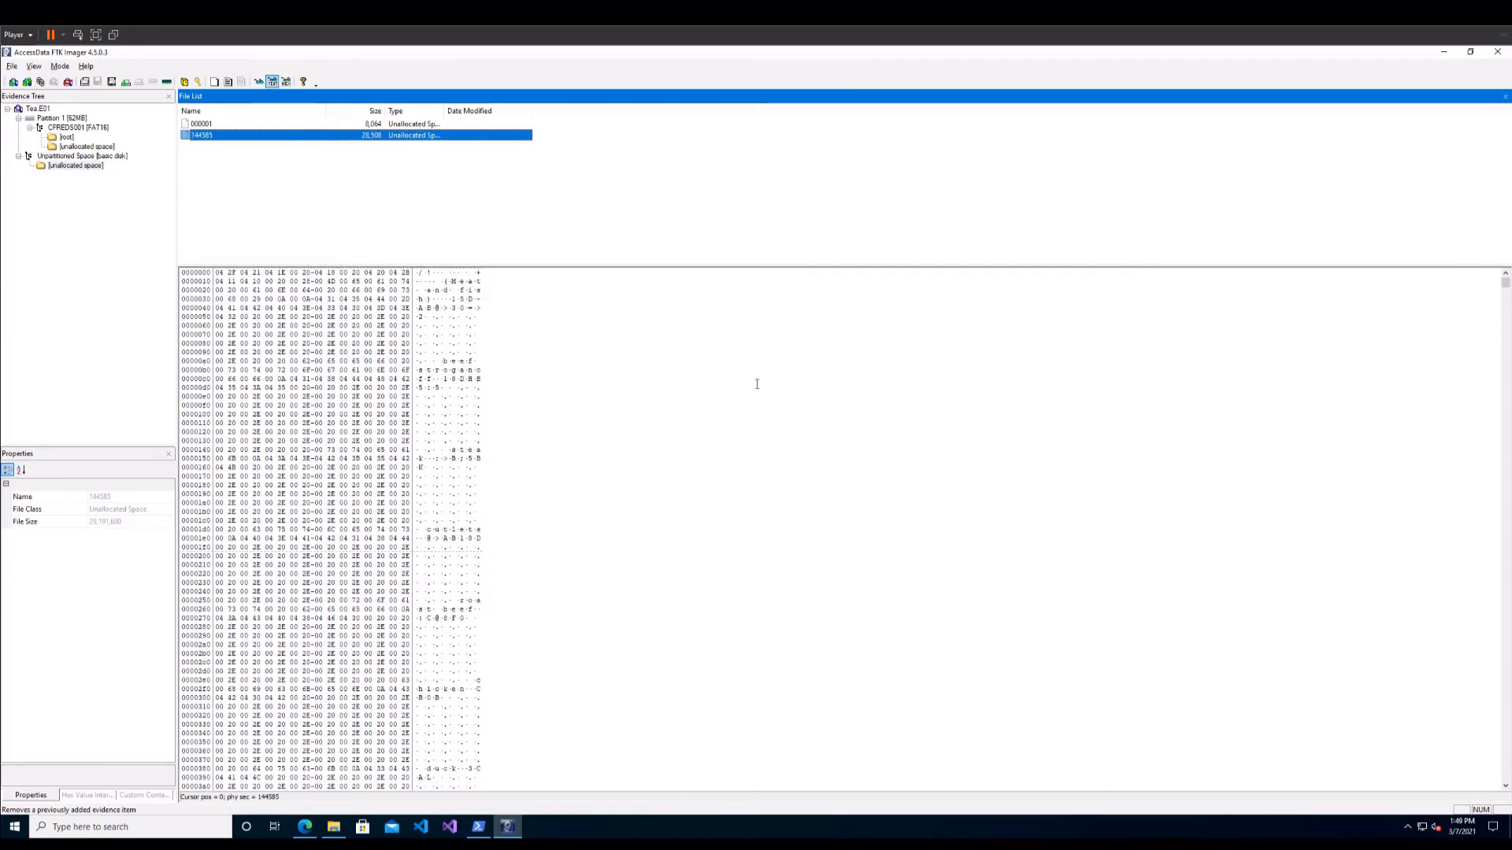
View app.txt from the FAT16 root folder in hex and highlight its first two bytes, FE FF.
left_click(68, 138)
left_click(203, 159)
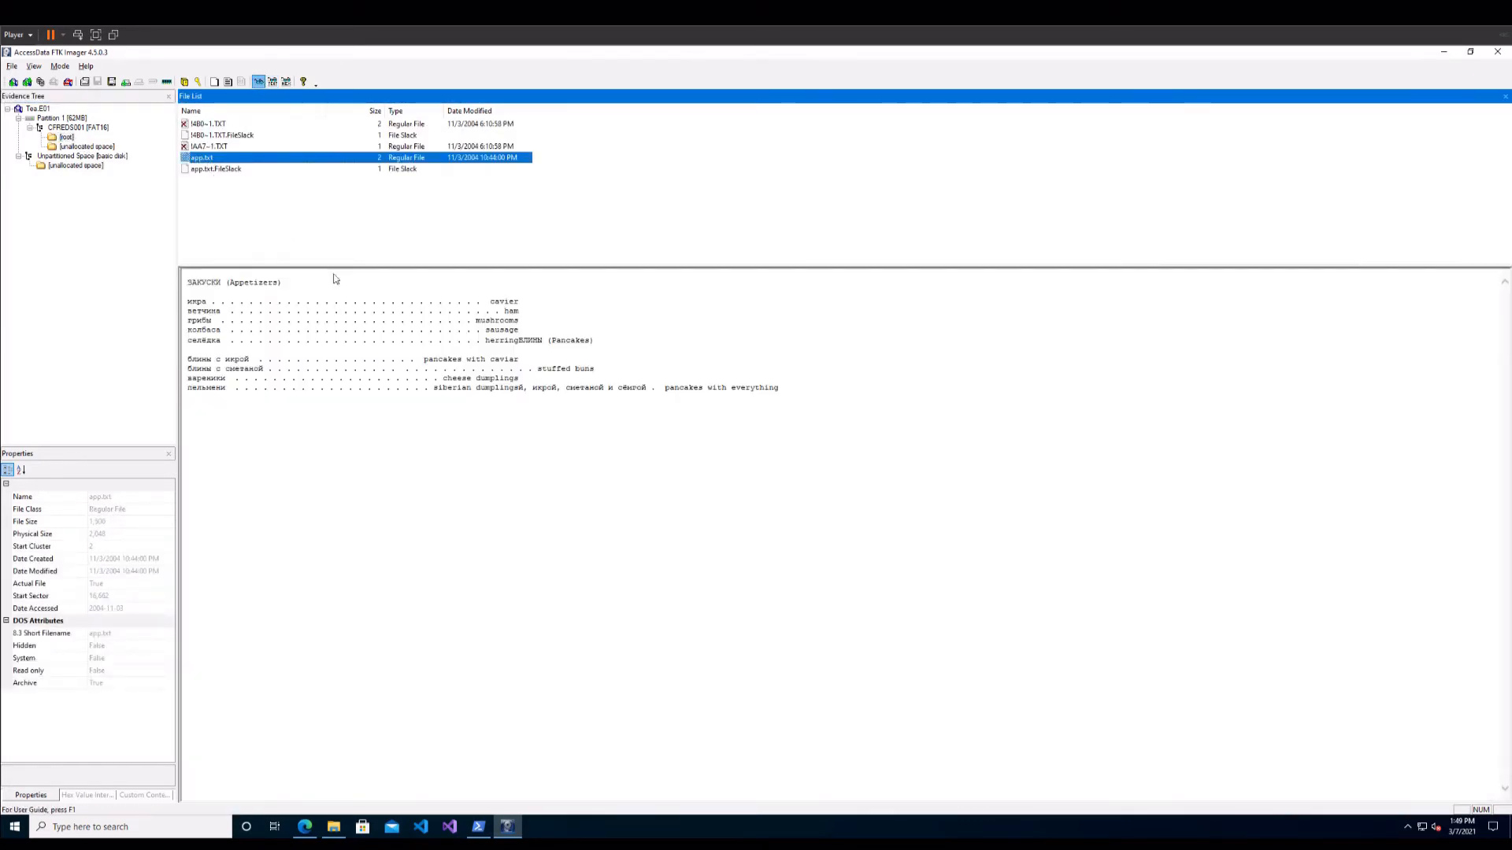
left_click(286, 82)
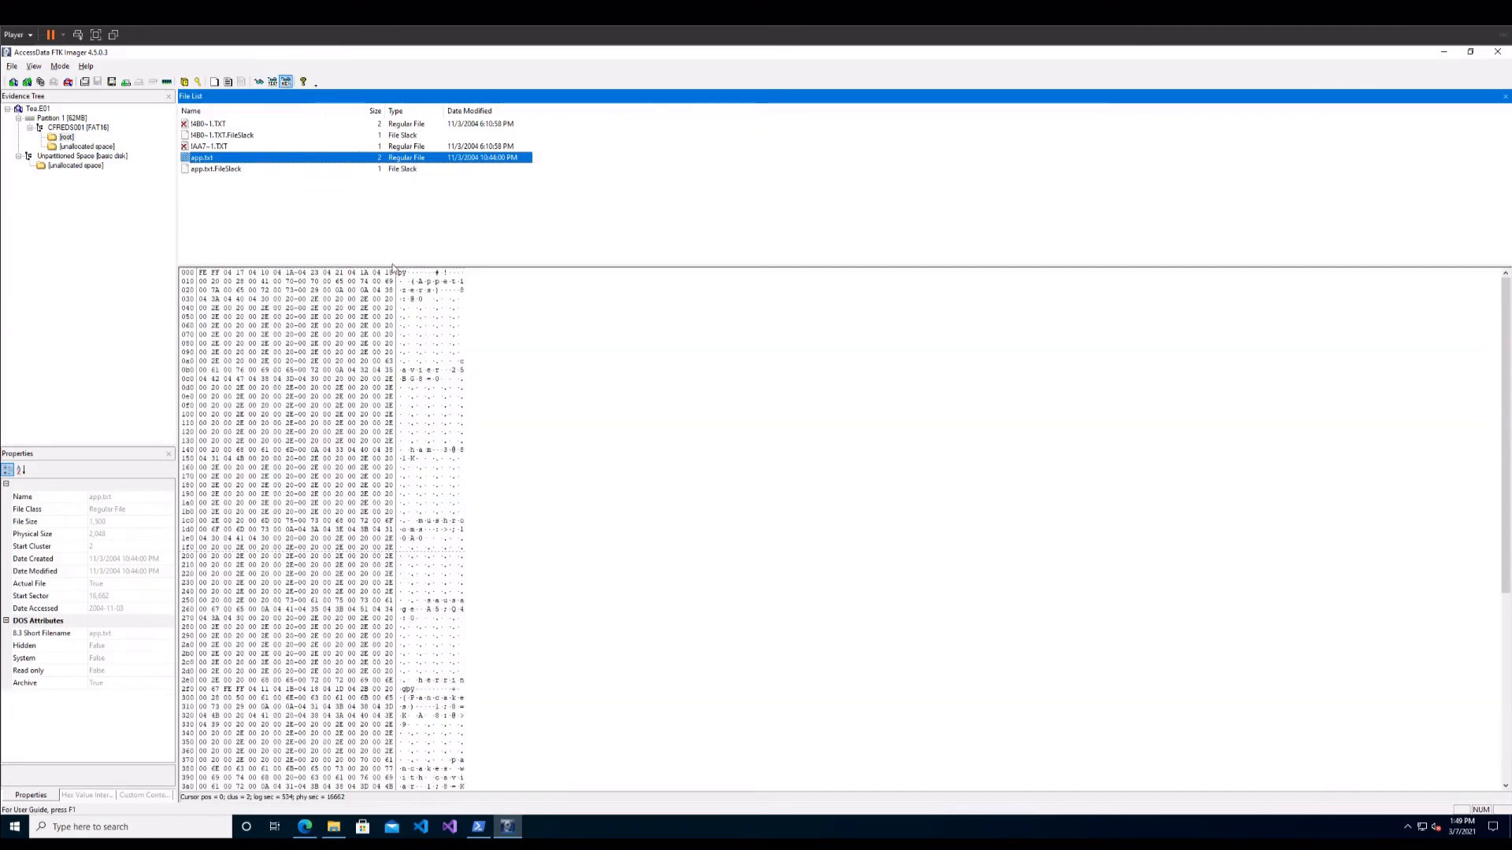
left_click_drag(397, 273, 405, 273)
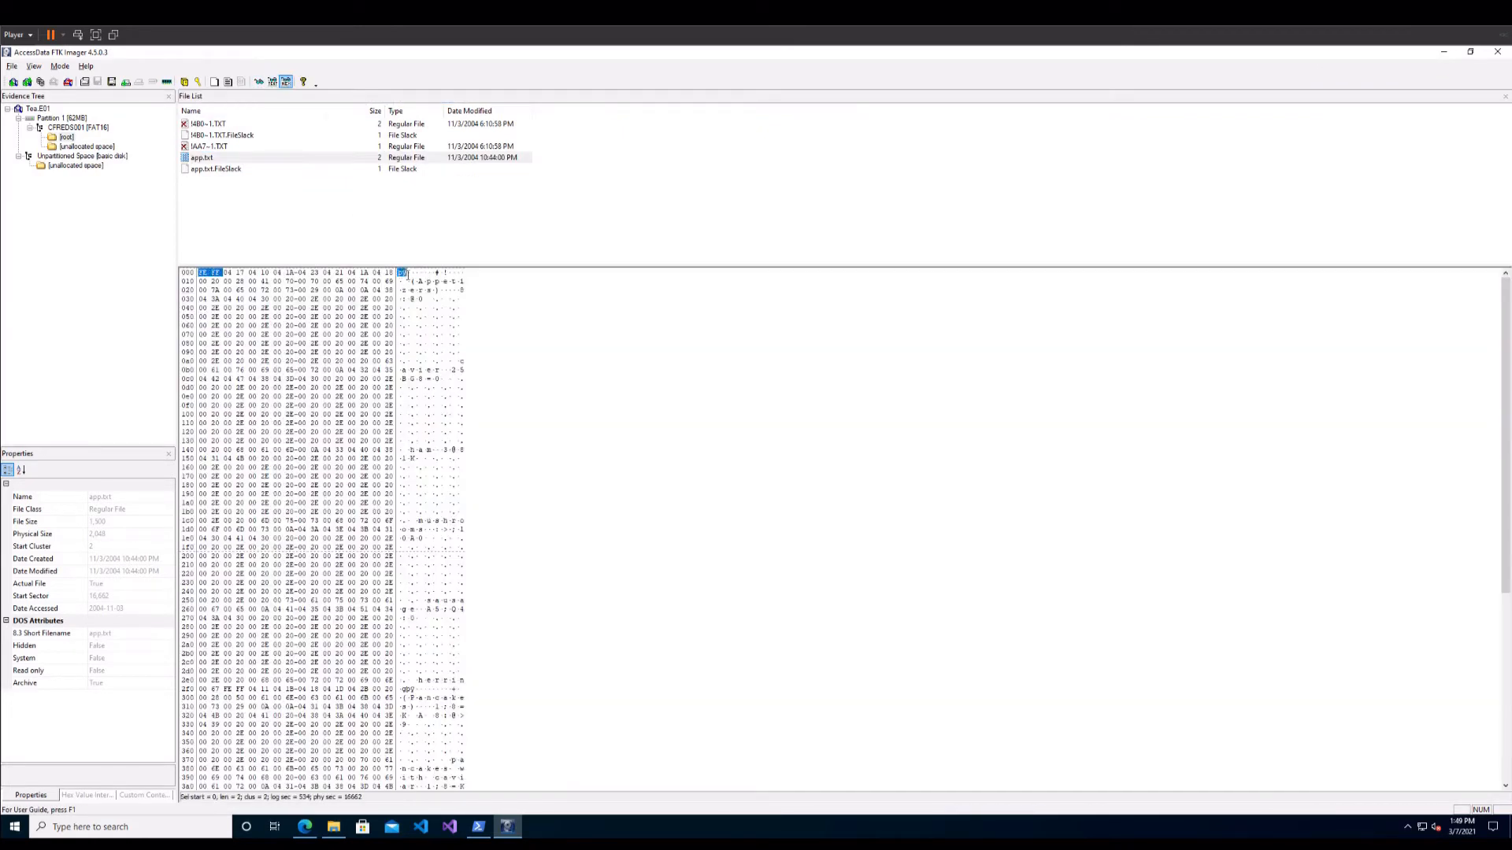
left_click(408, 275)
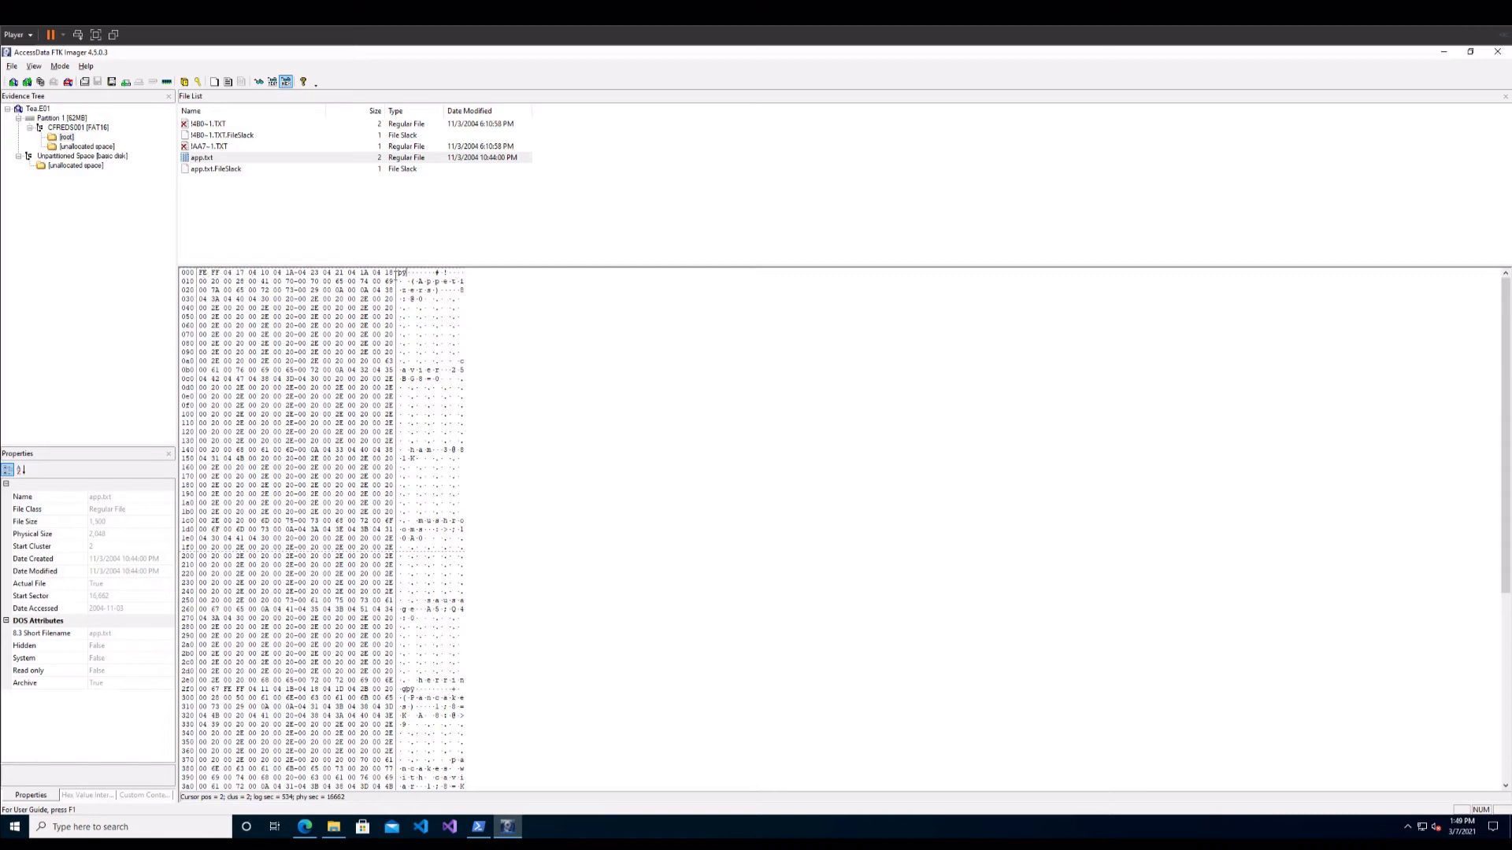
left_click_drag(397, 273, 408, 274)
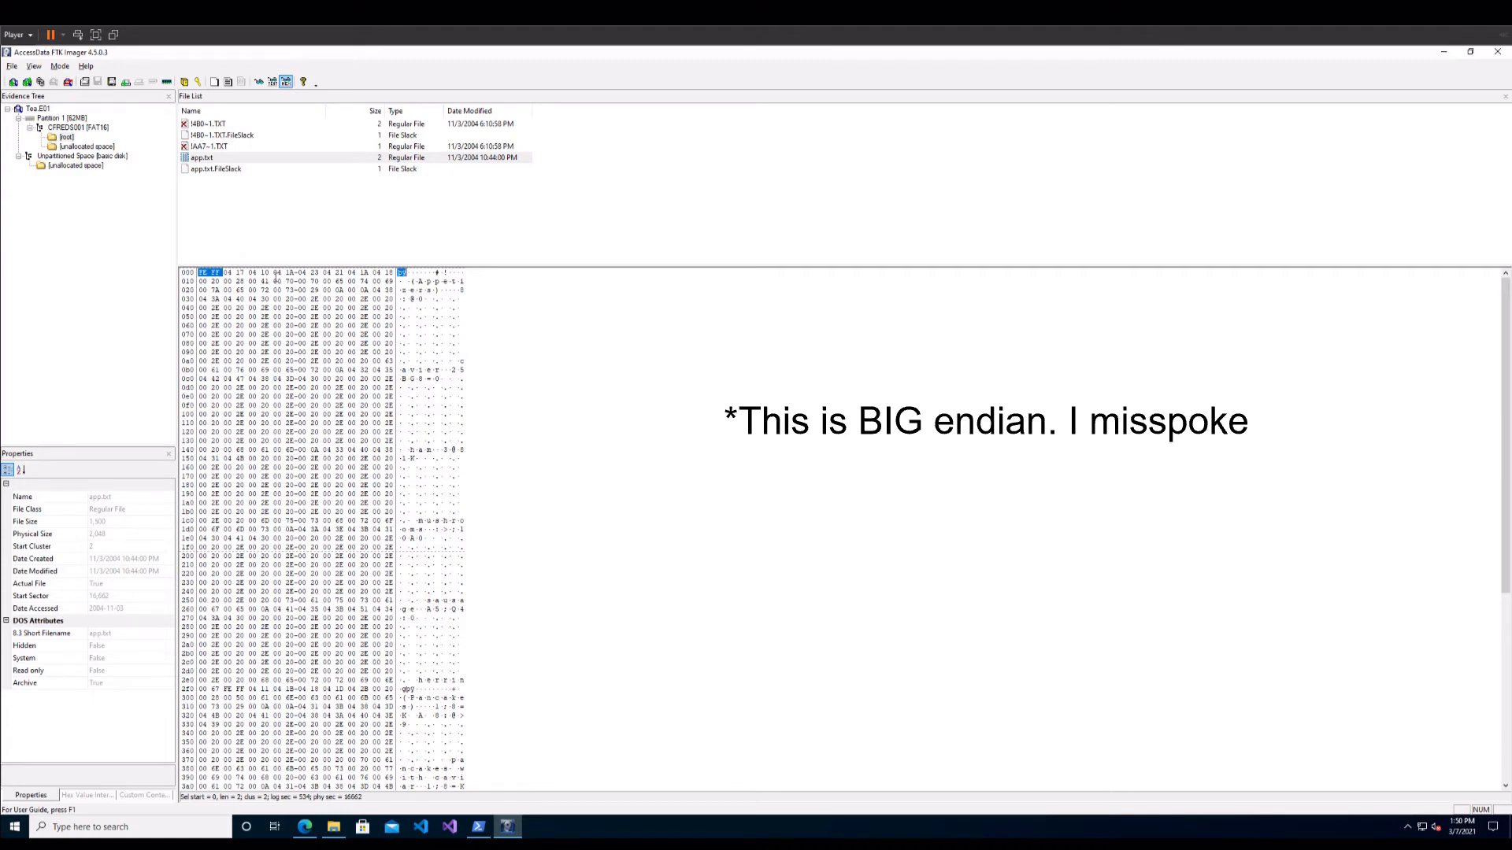
Copy the FE FF byte order mark at the start of app.txt as hex.
left_click(201, 273)
left_click_drag(202, 273, 222, 272)
right_click(221, 276)
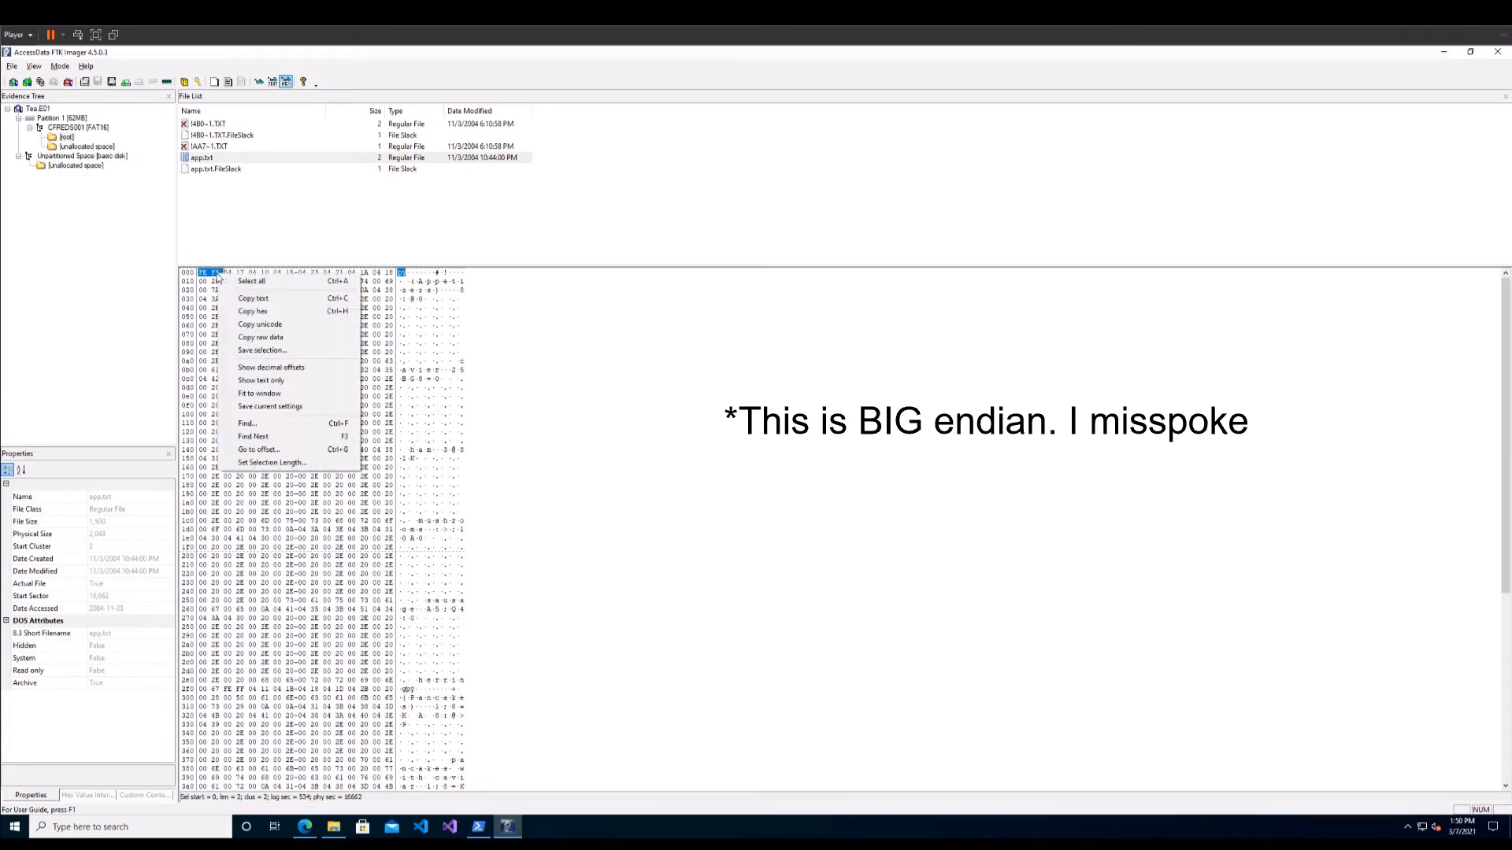
left_click(279, 314)
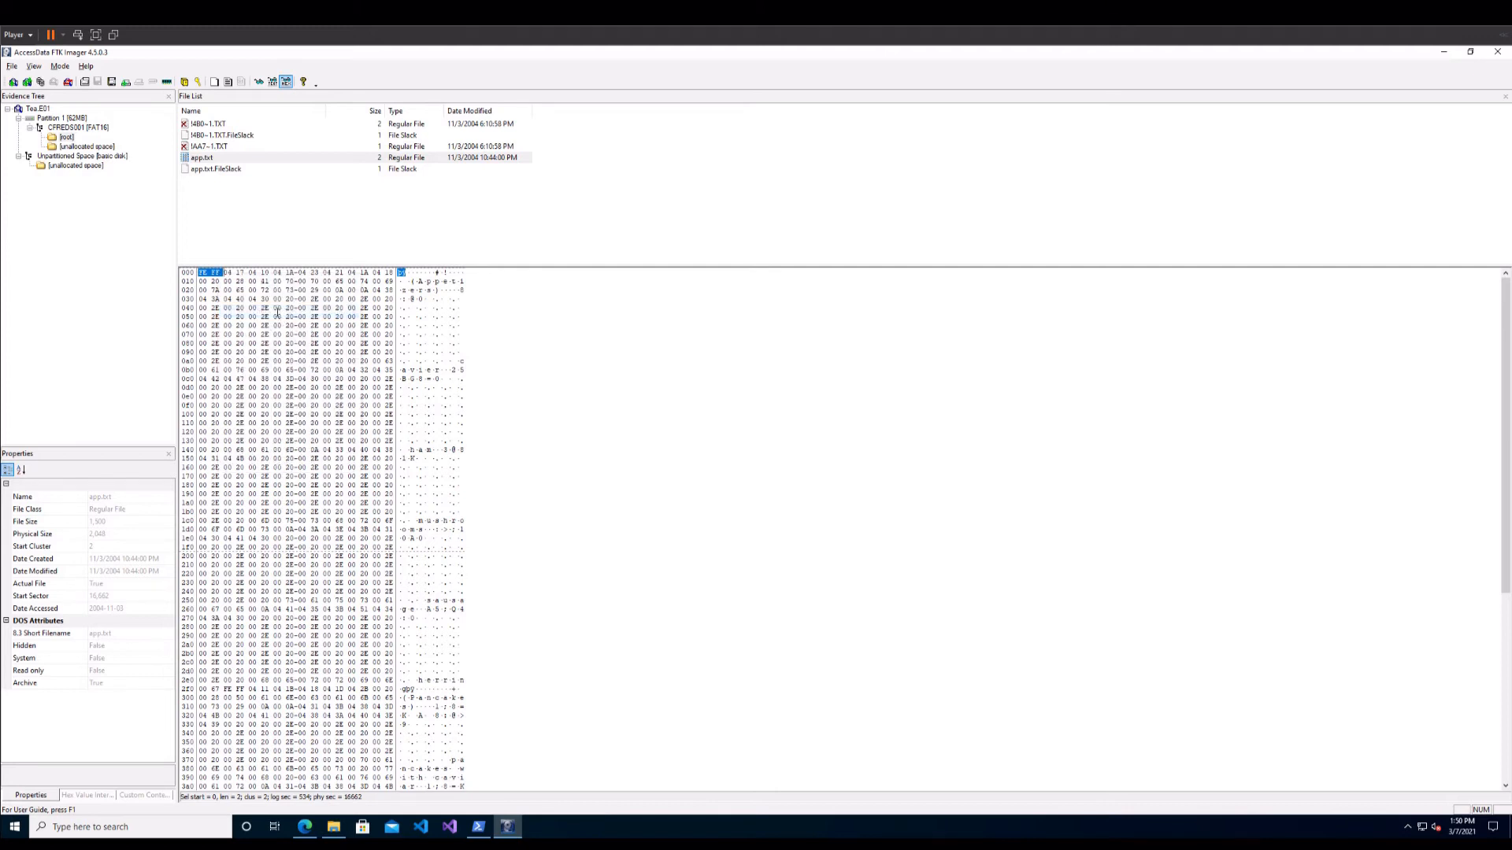
Search the entire Tea.E01 image from the start for the binary hex value FEFF.
left_click(37, 111)
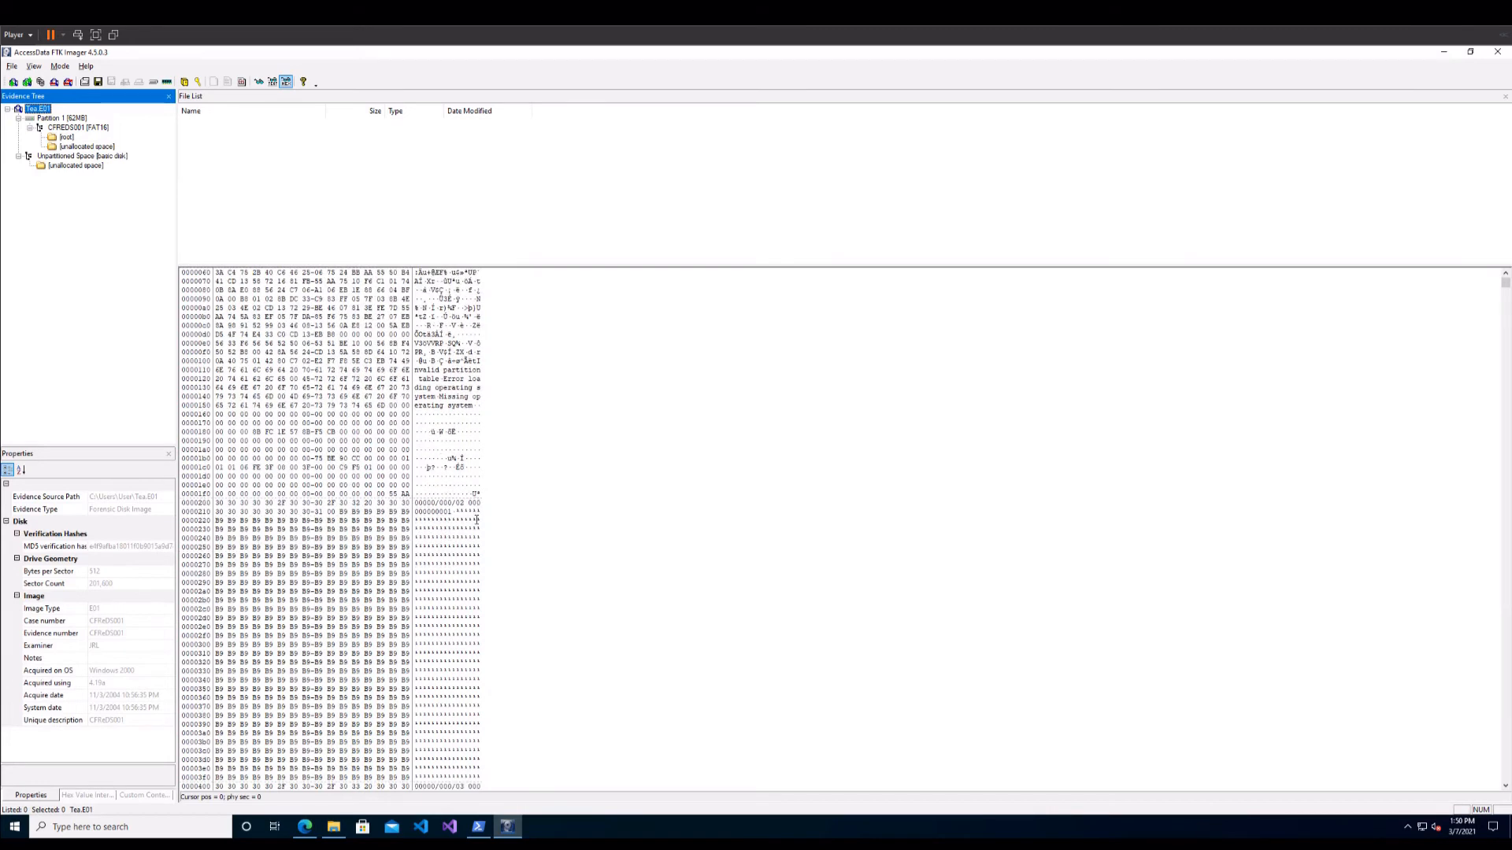
left_click(508, 481)
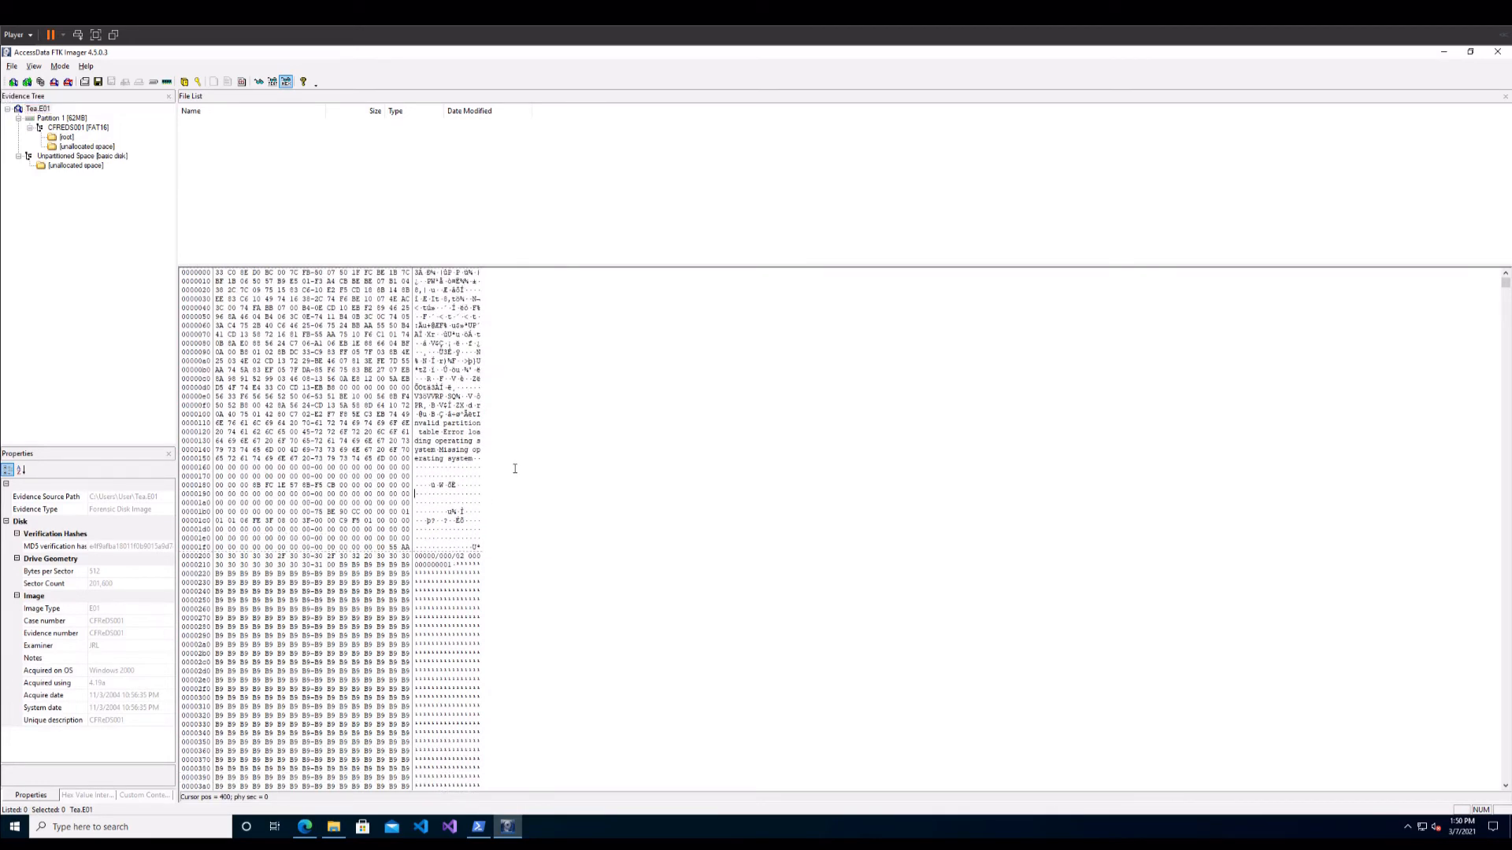
key("ctrl+f")
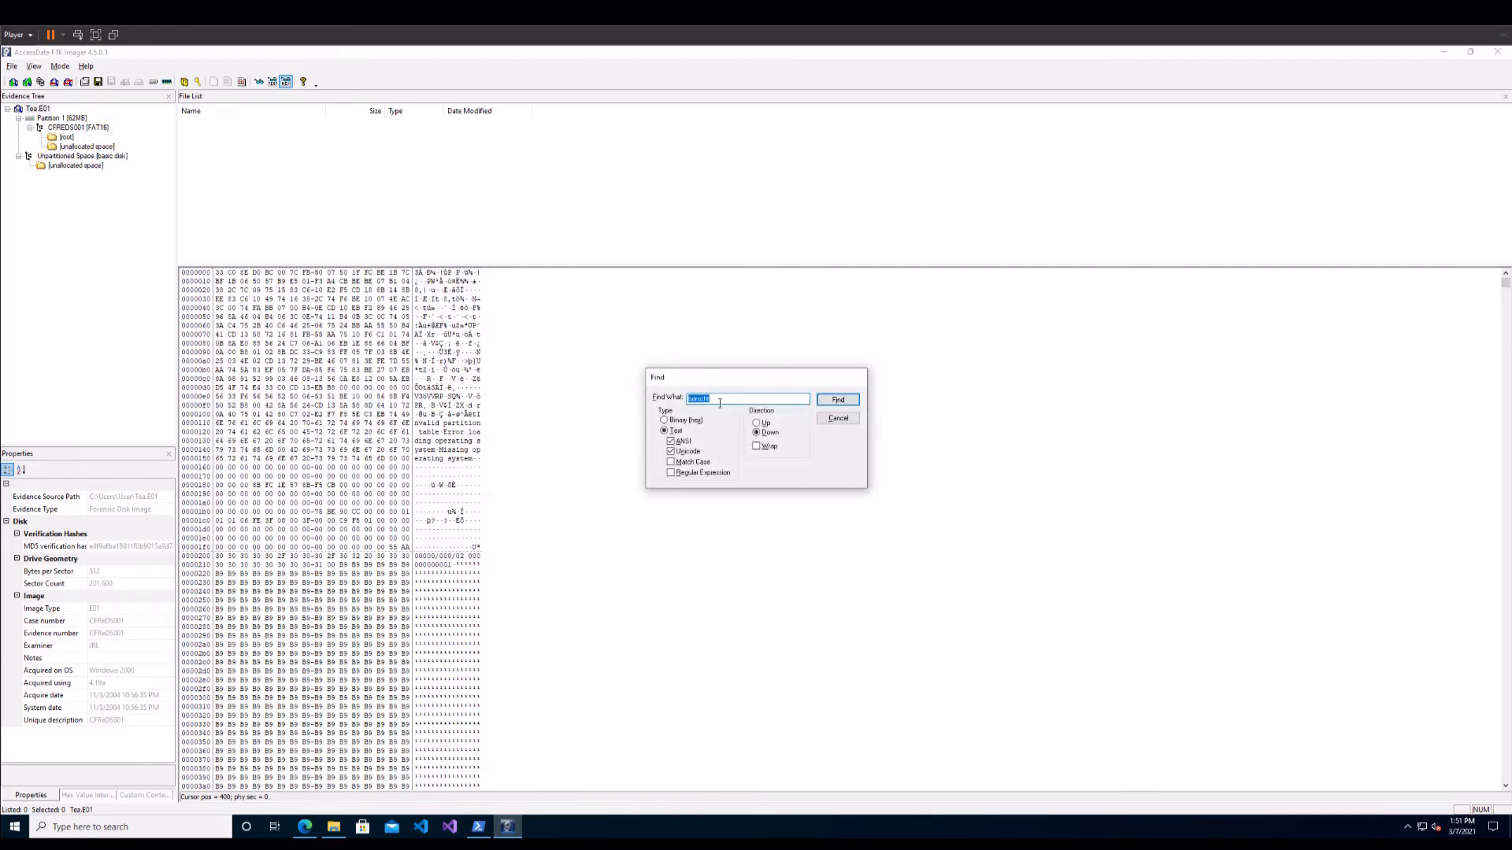
left_click(682, 421)
left_click(708, 400)
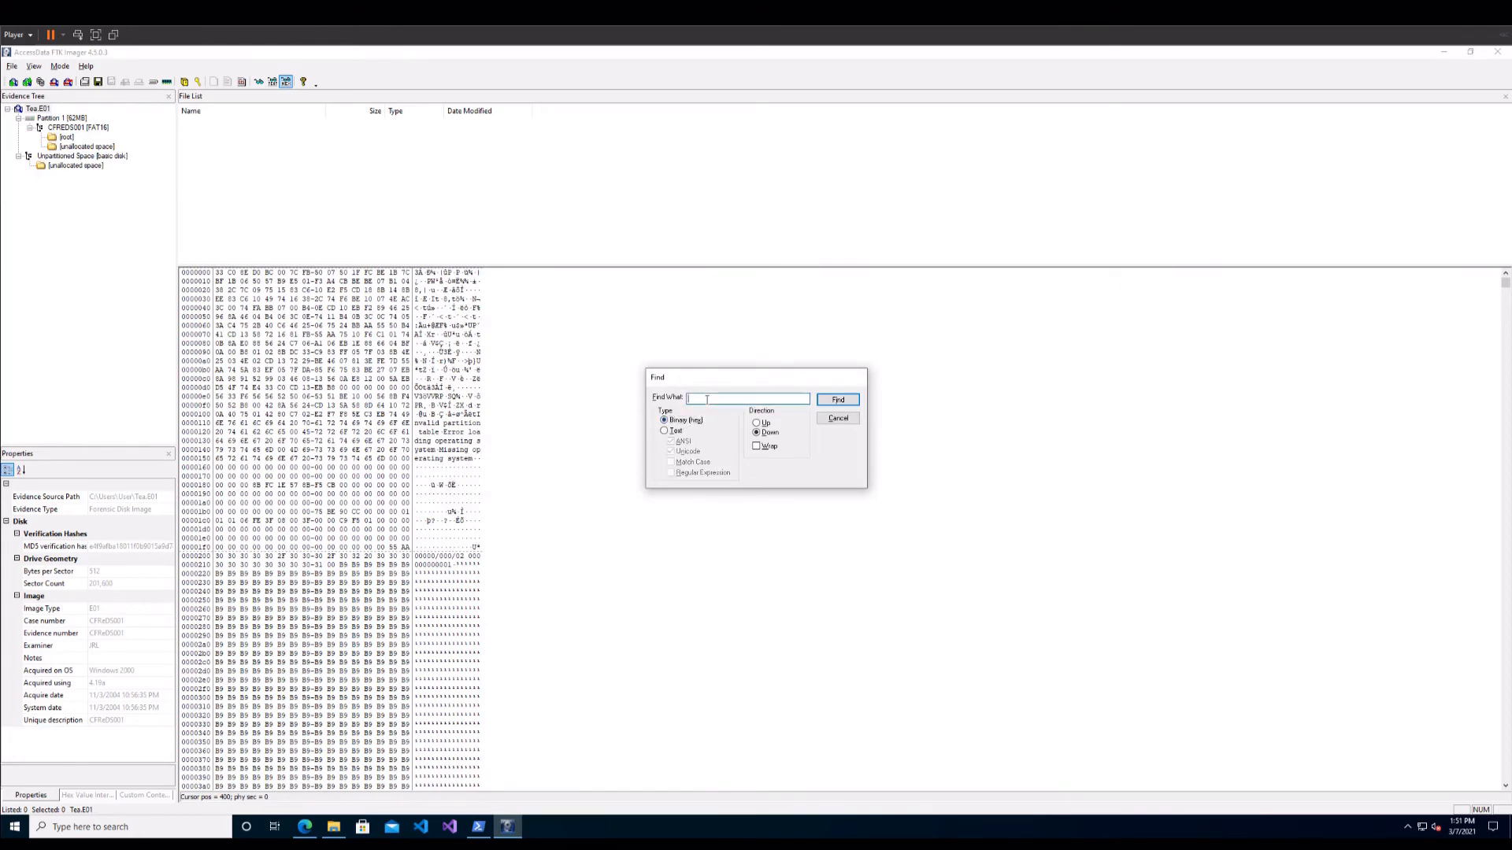
type("FEFF")
left_click(837, 400)
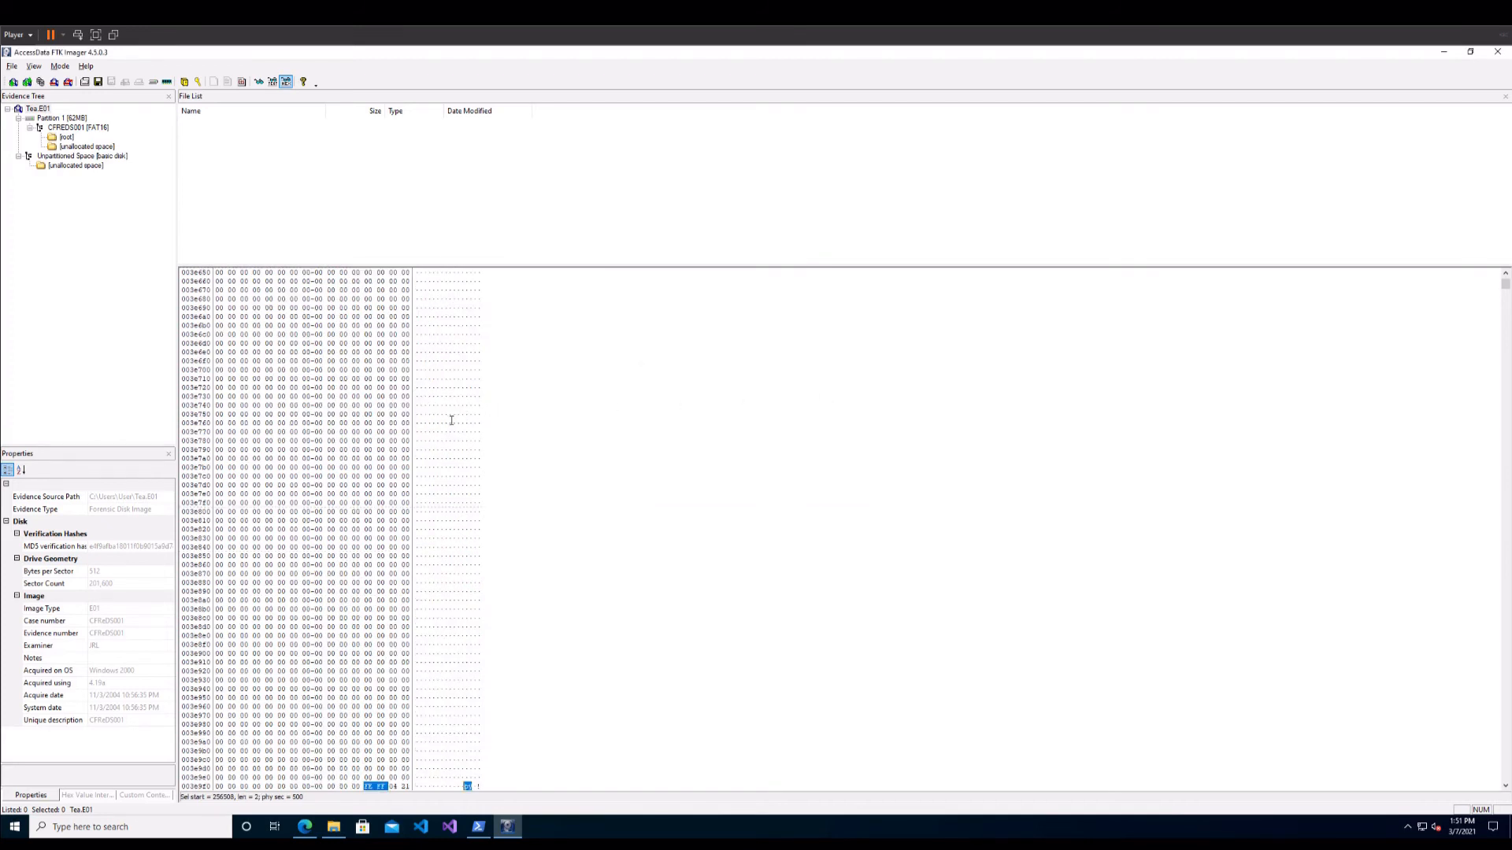
Examine the soup text at the first FEFF match and step on through the matches opening the appetizers and pancakes sections.
left_click(353, 448)
key("F3")
scroll(361, 749, "down", 7)
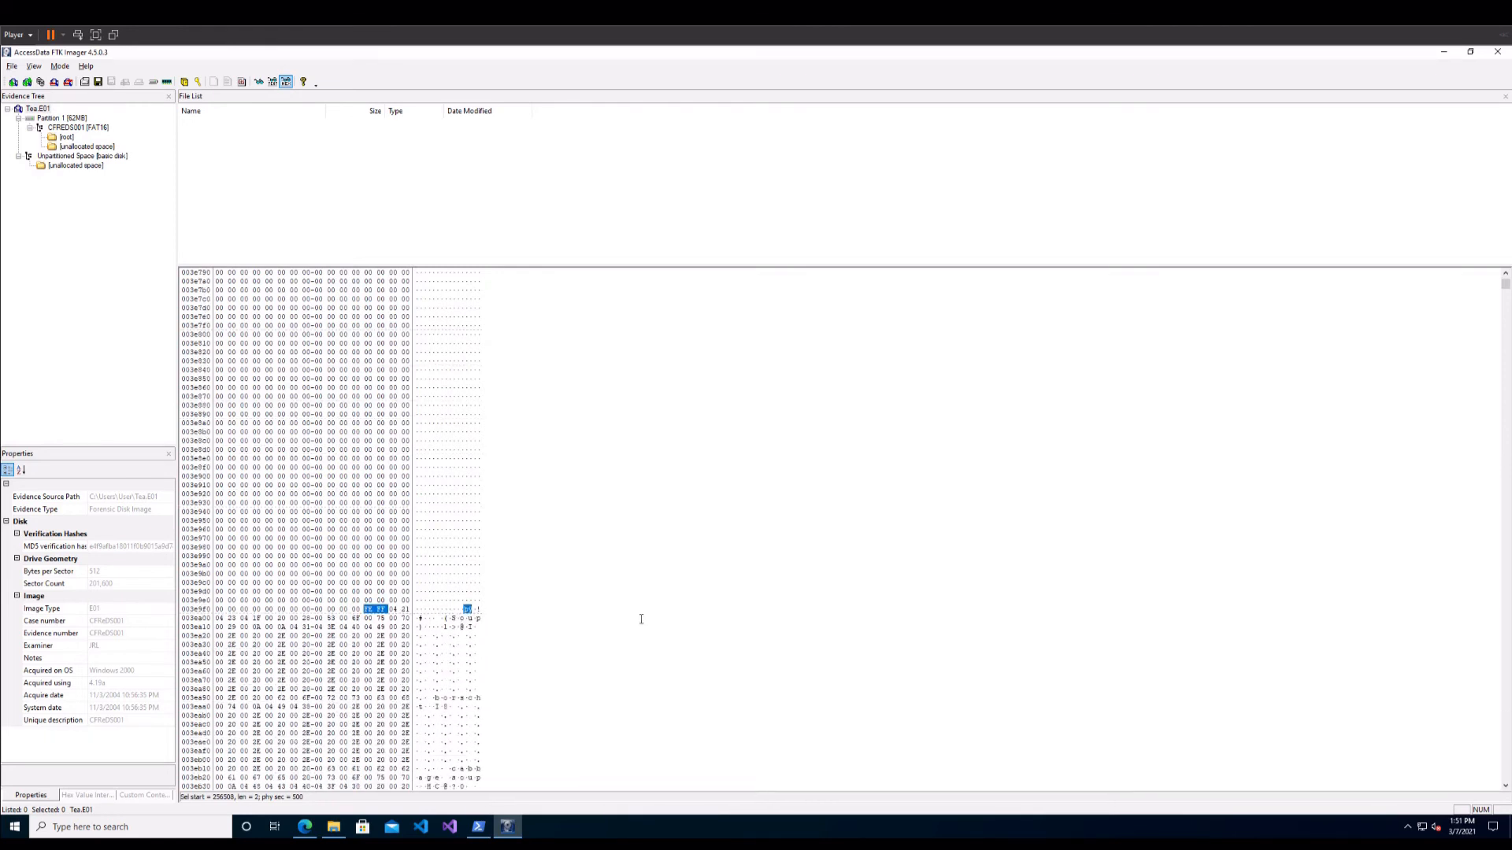
key("F3")
scroll(484, 616, "down", 4)
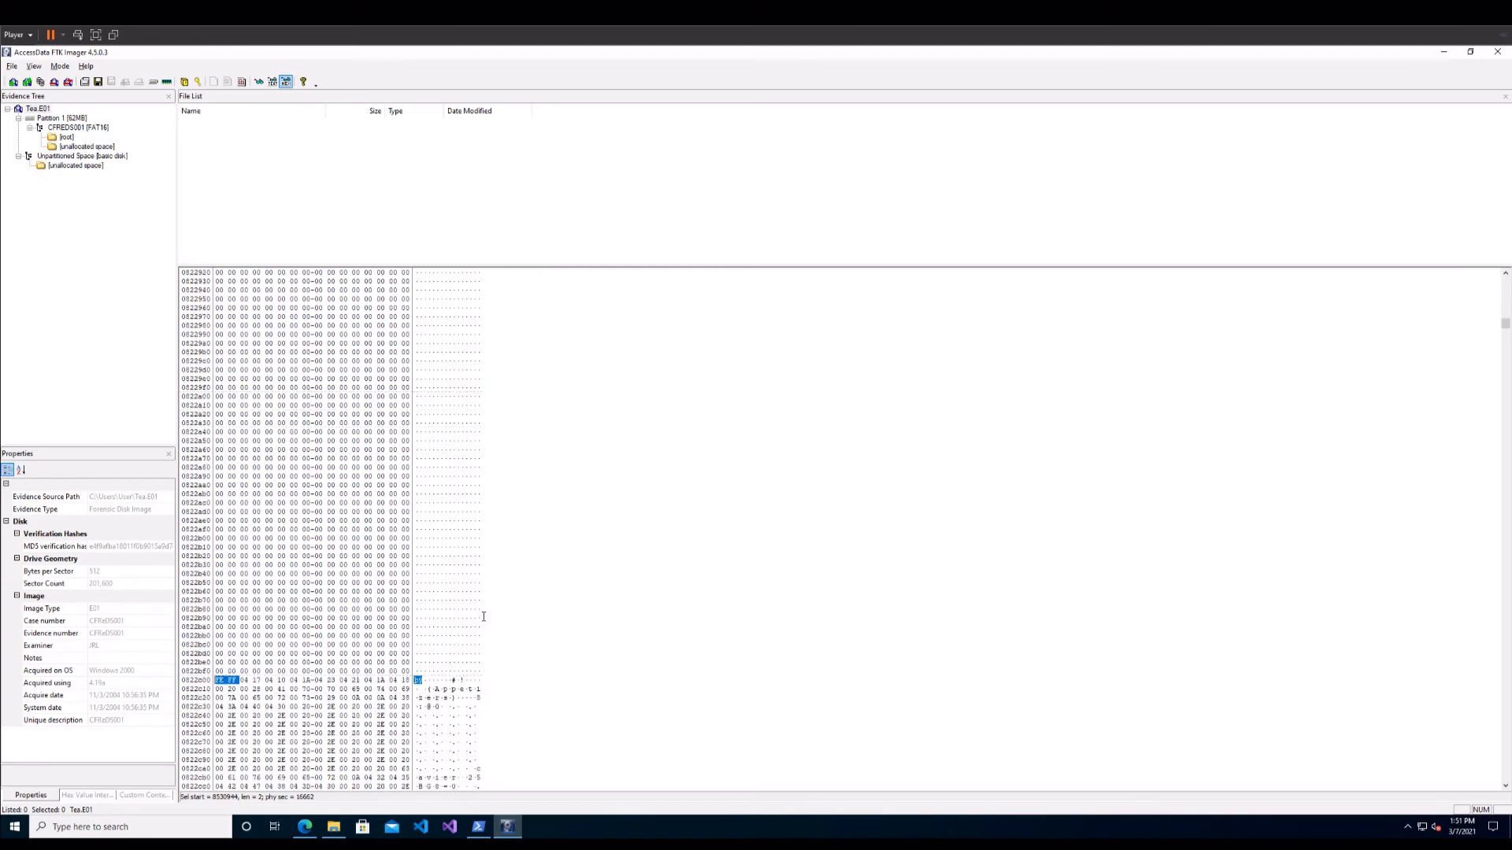
key("F3")
scroll(484, 617, "down", 5)
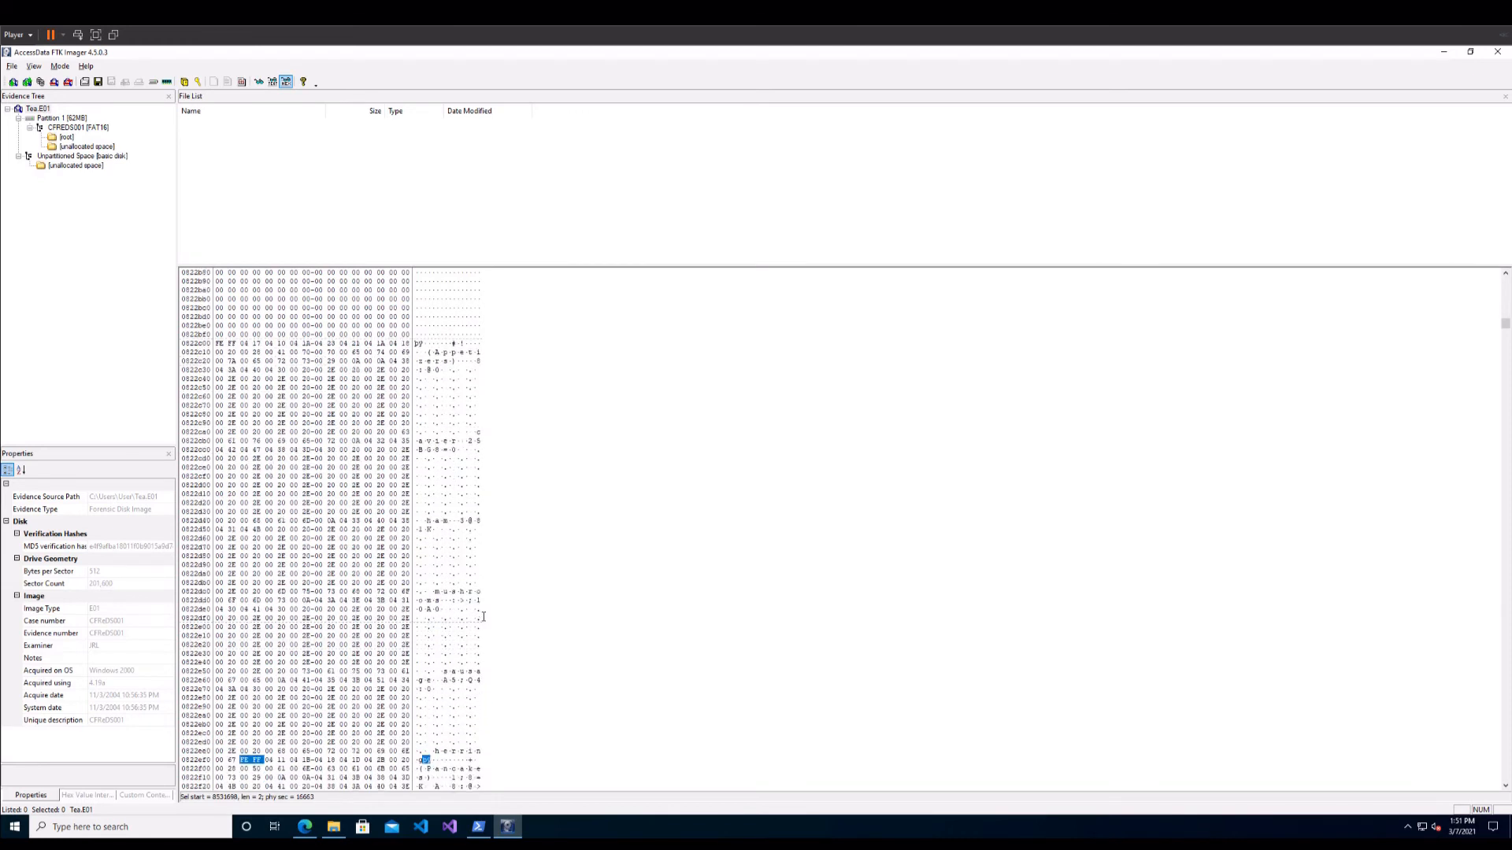
scroll(502, 617, "down", 1)
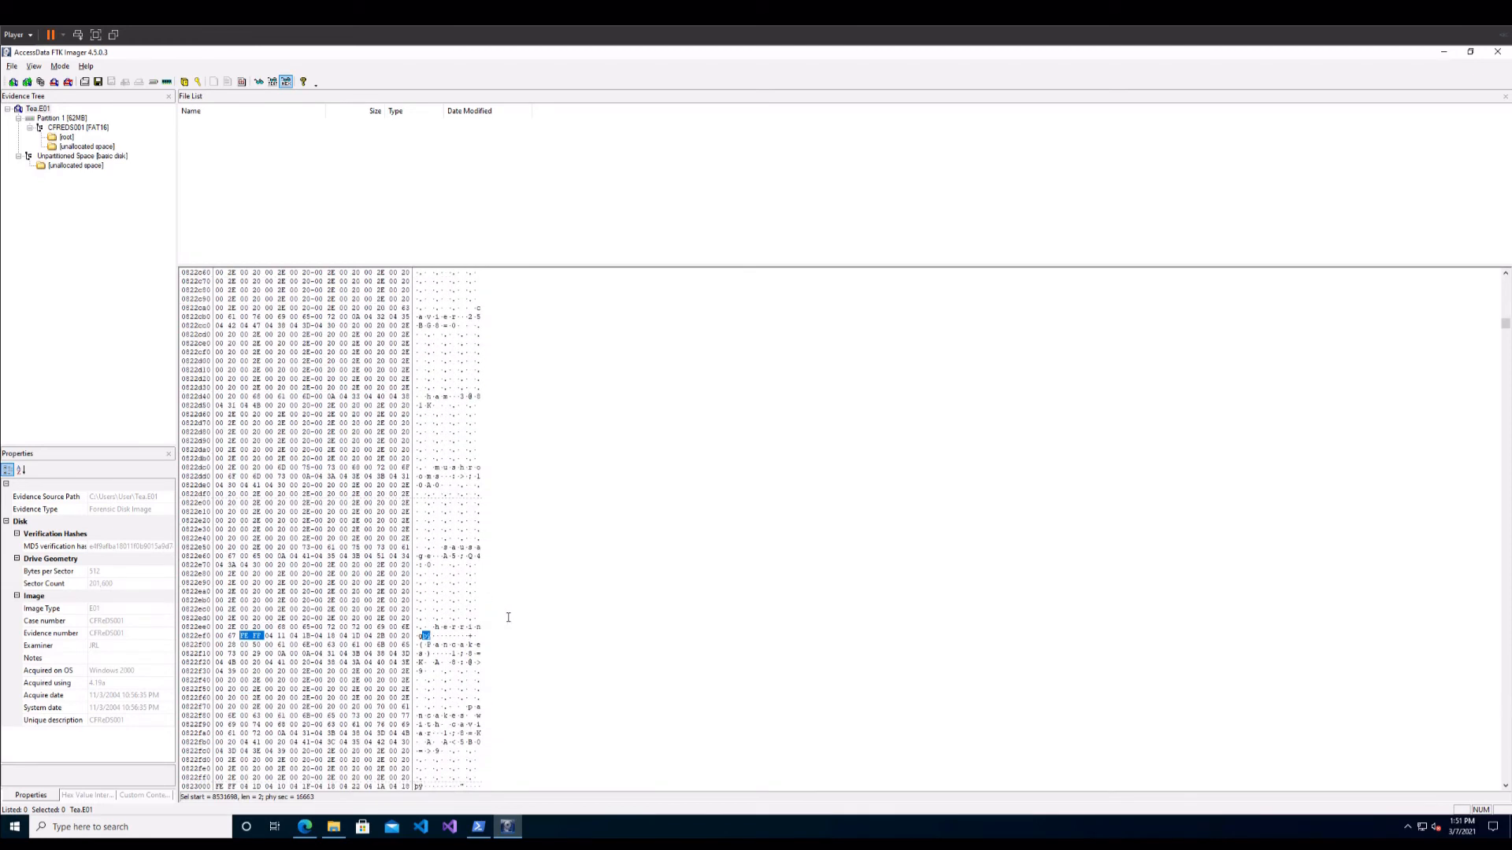
Continue through the next two FEFF matches to the meat pies and dumplings section and view the text there.
key("F3")
scroll(508, 617, "down", 6)
key("F3")
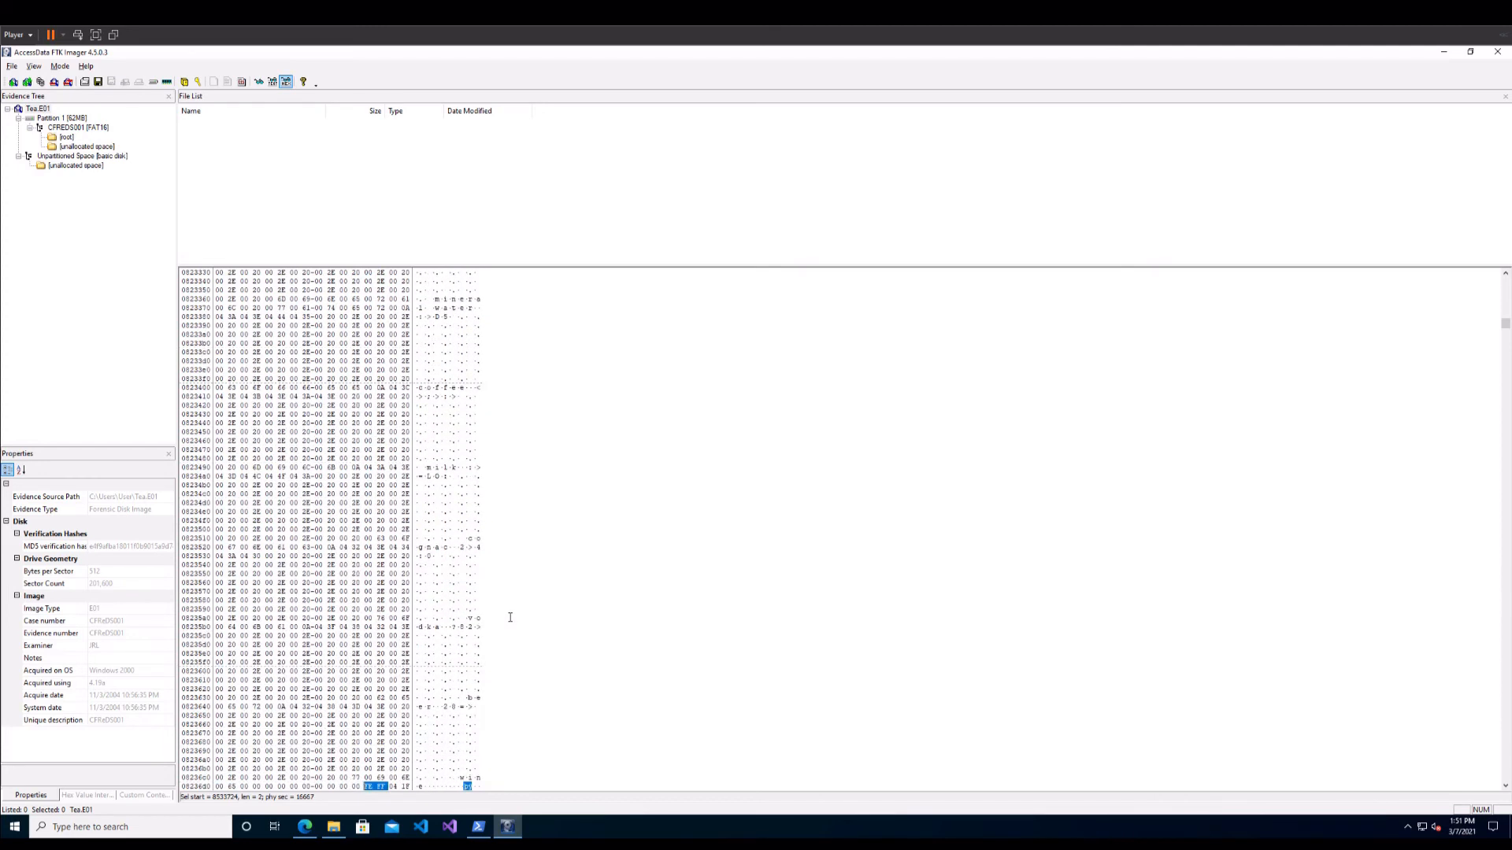
scroll(511, 617, "down", 4)
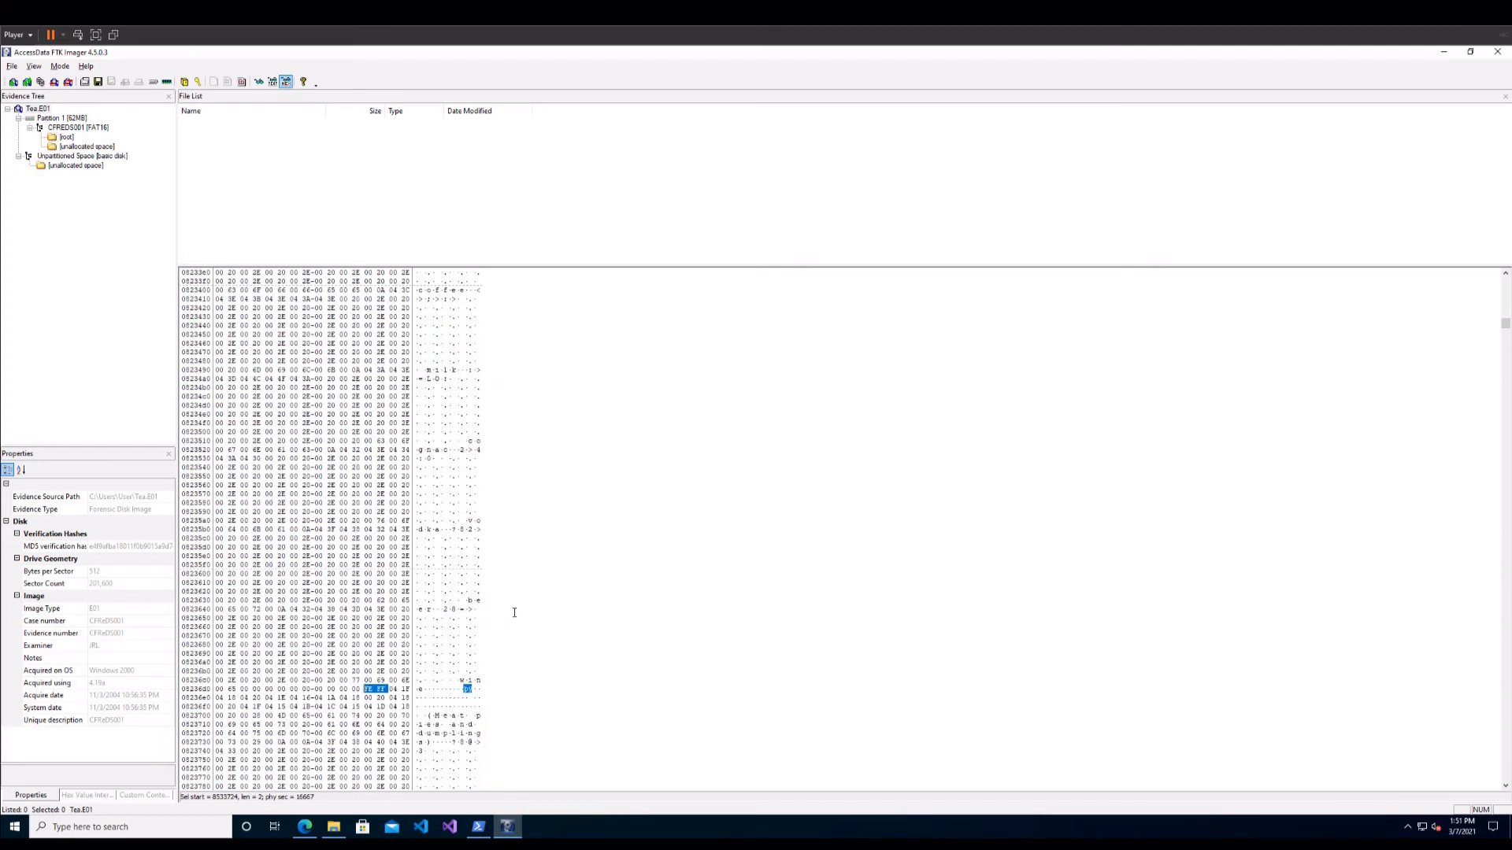
Step to the FEFF matches that open the meat and fish section and the cheese and milk products section, examining the text after each.
key("F3")
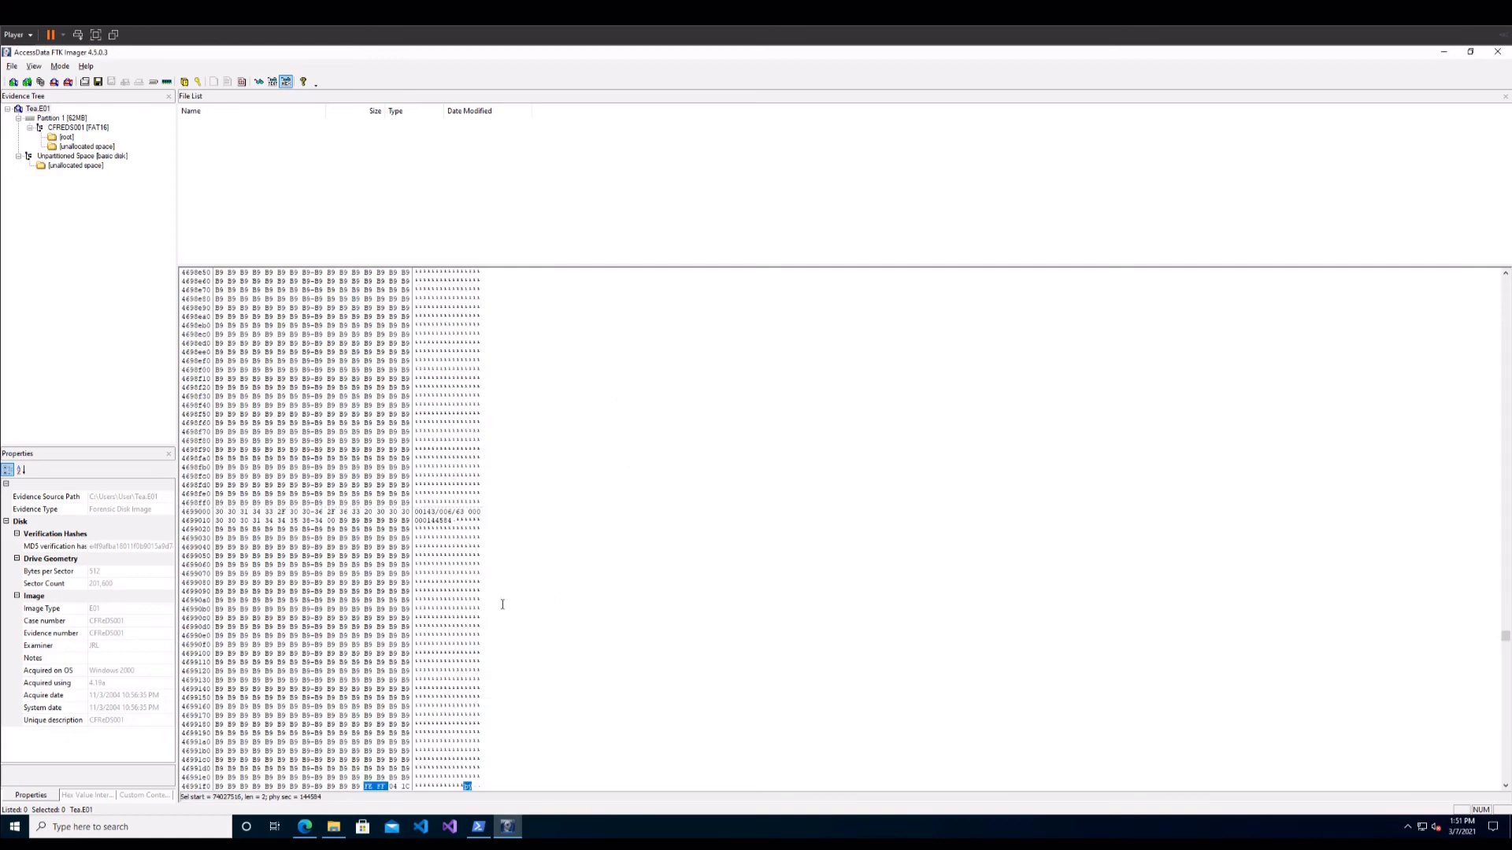
scroll(504, 607, "down", 6)
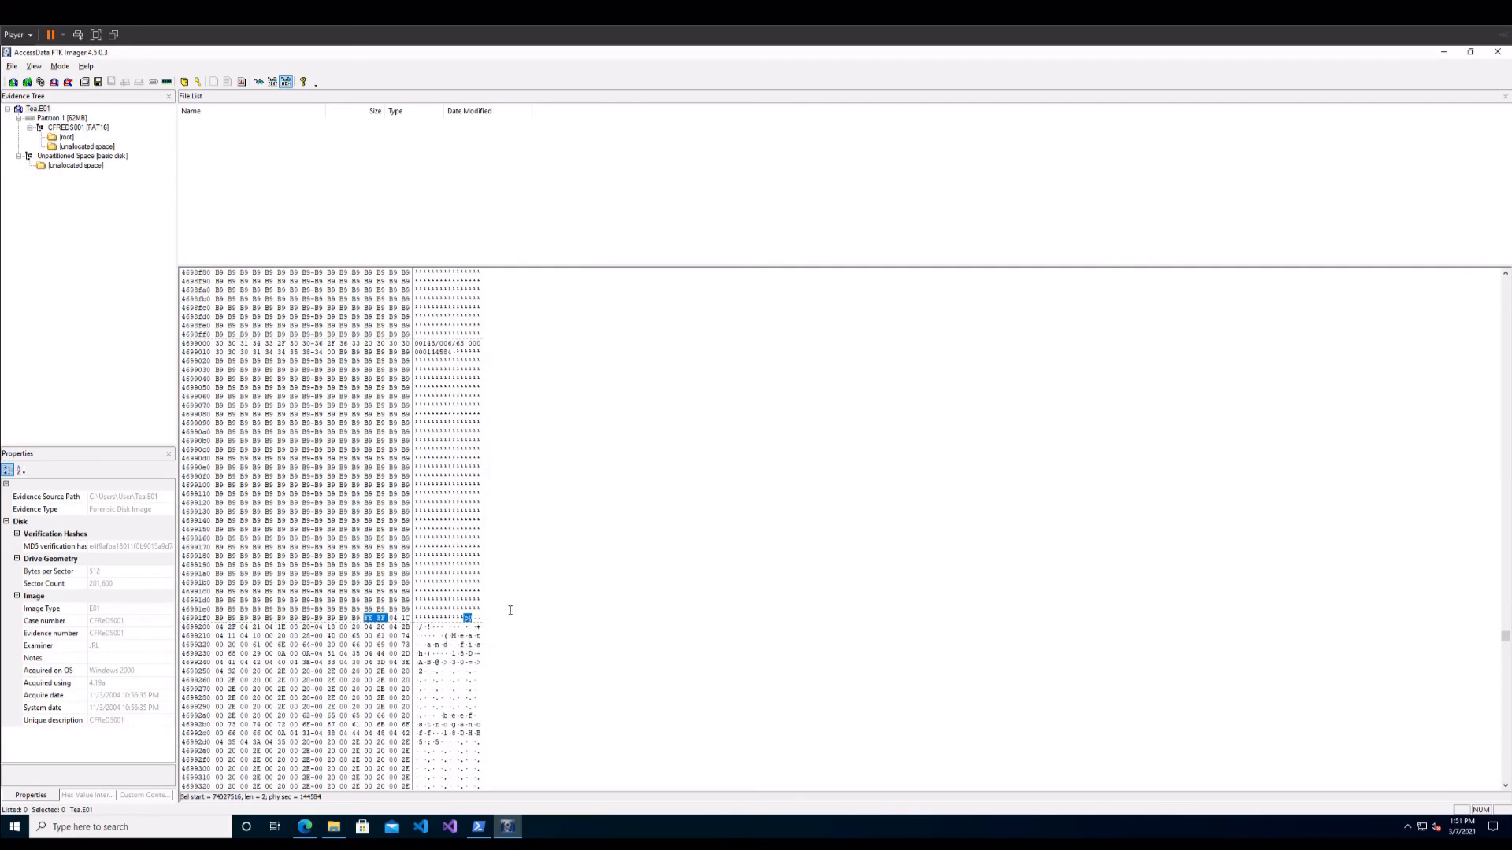
scroll(508, 613, "down", 3)
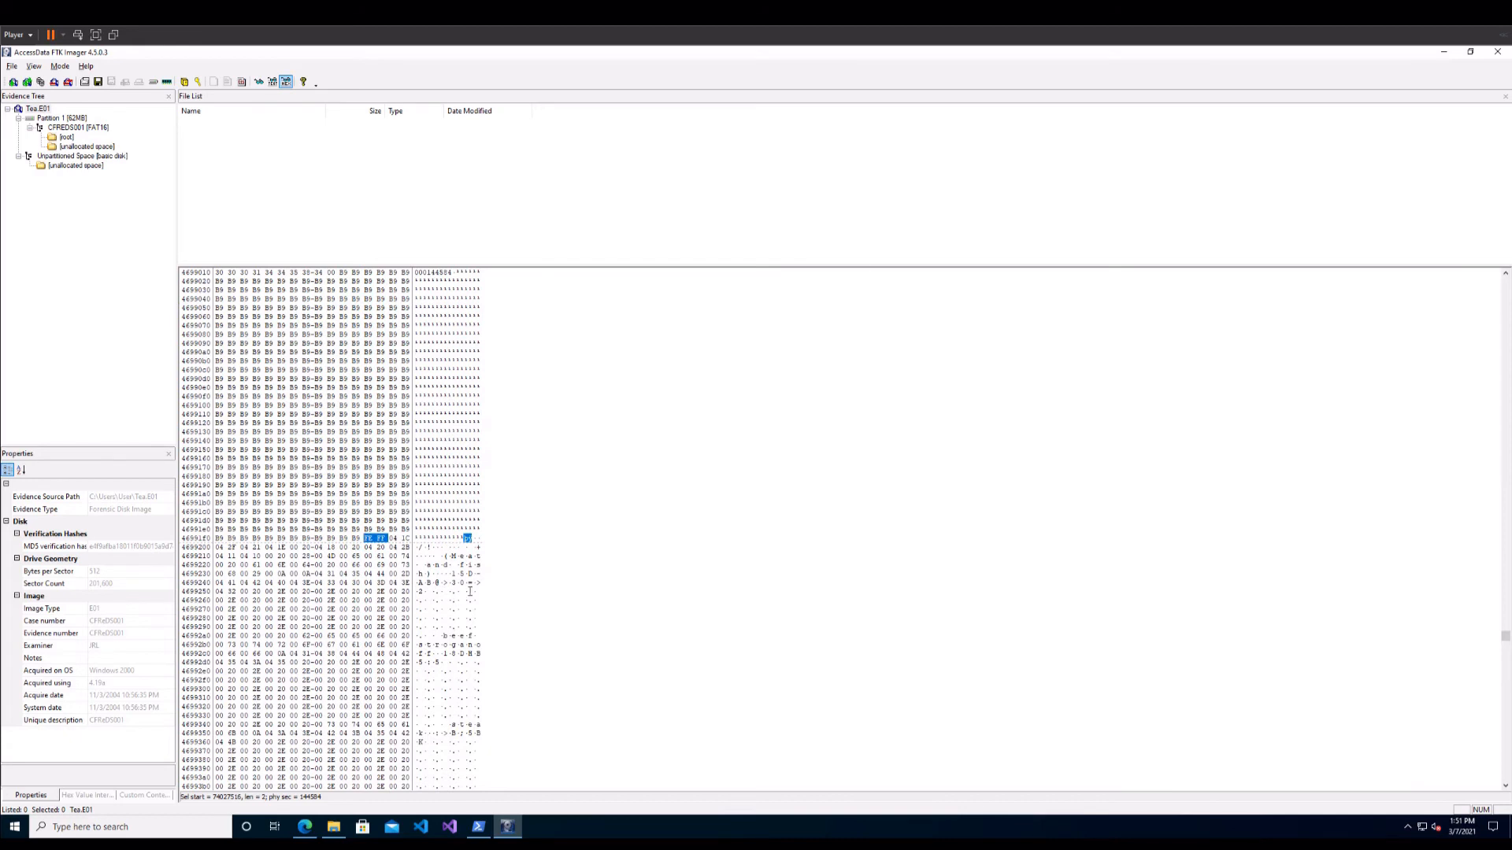
scroll(470, 590, "down", 6)
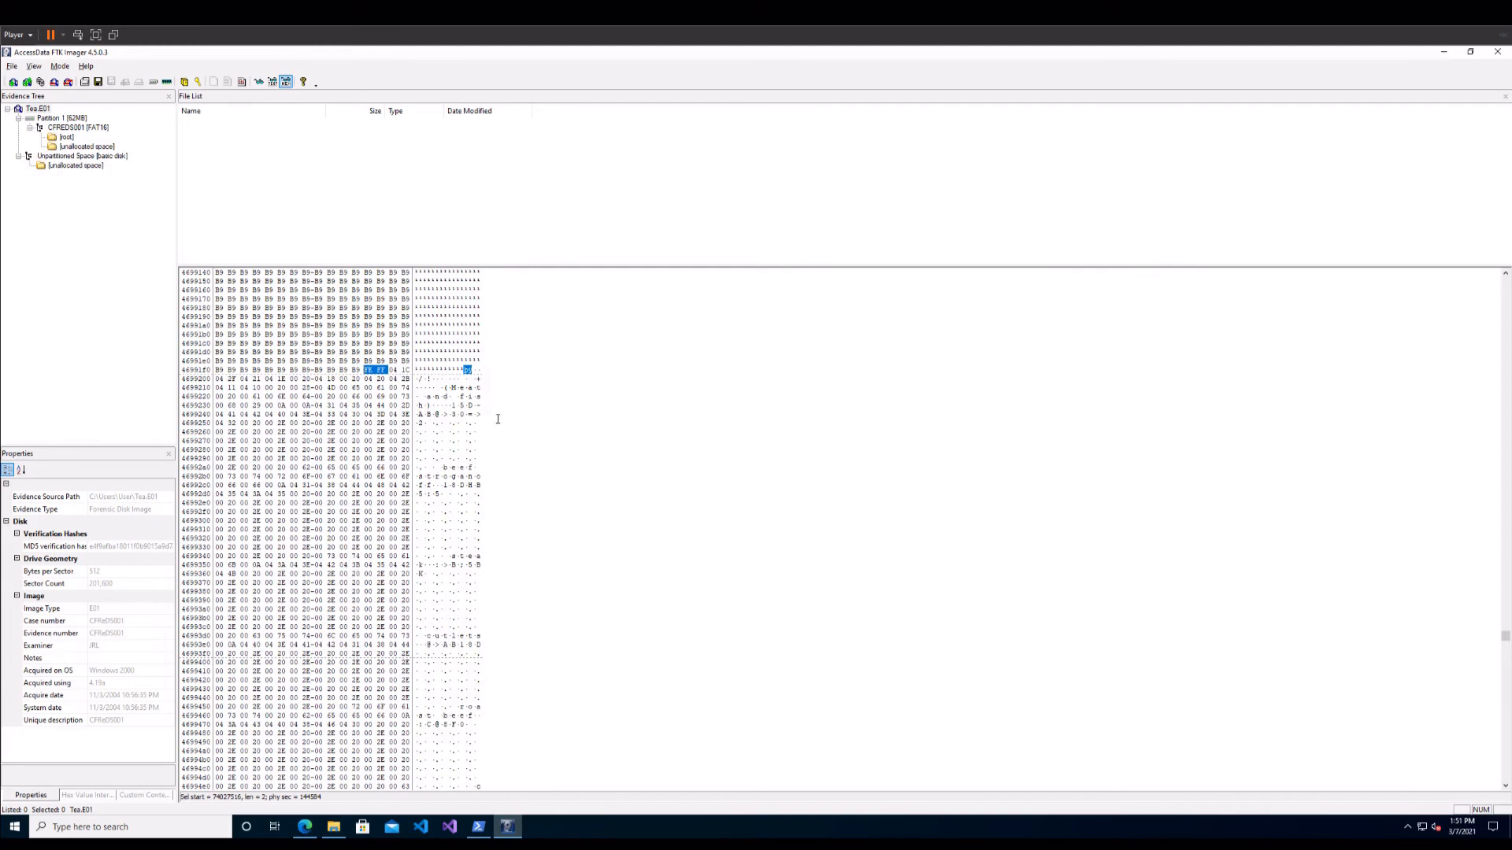
key("F3")
scroll(447, 476, "down", 4)
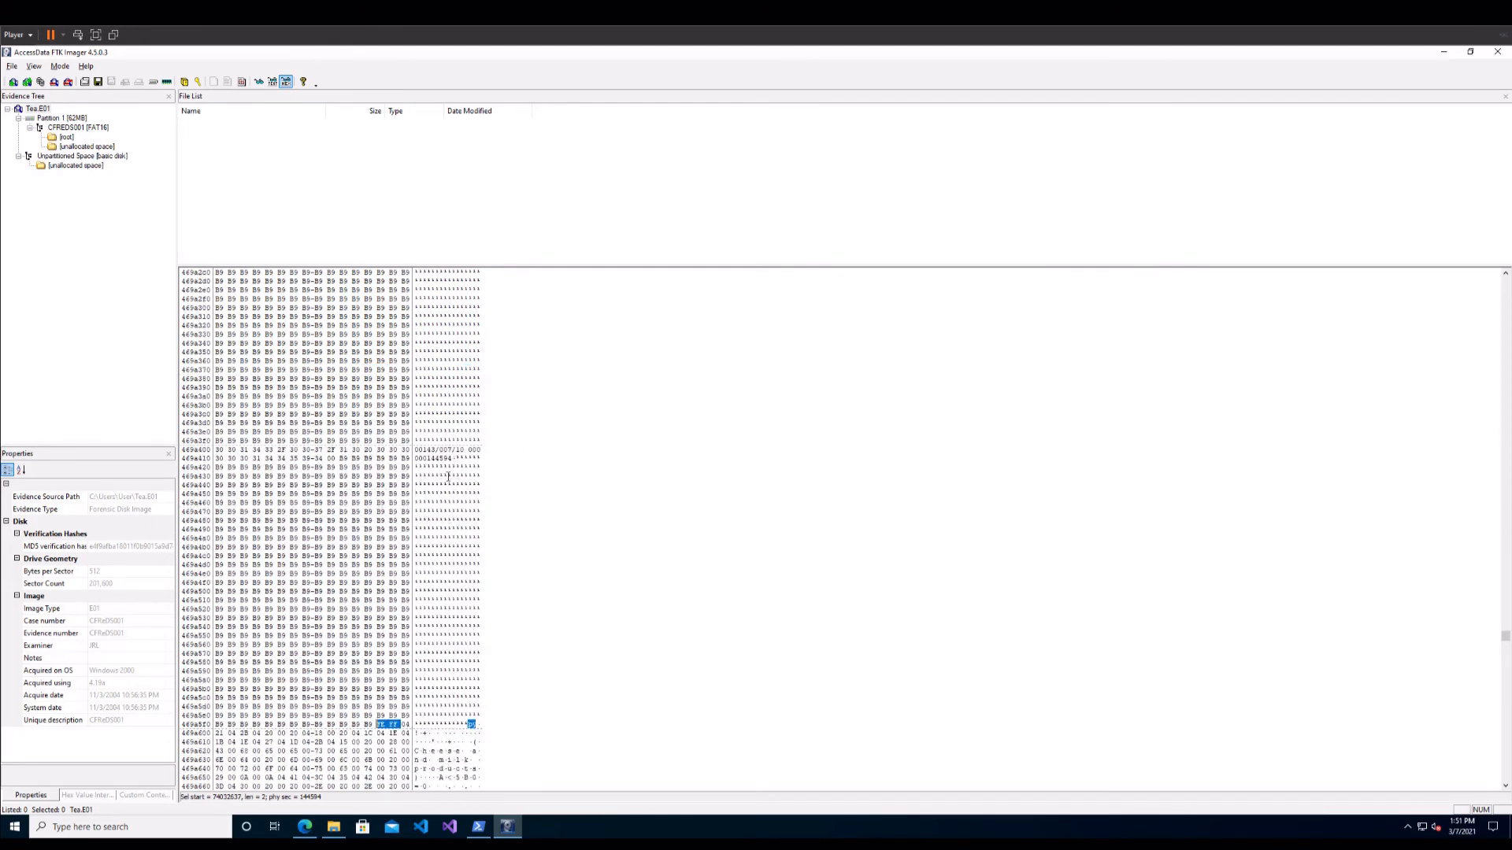
scroll(448, 476, "down", 4)
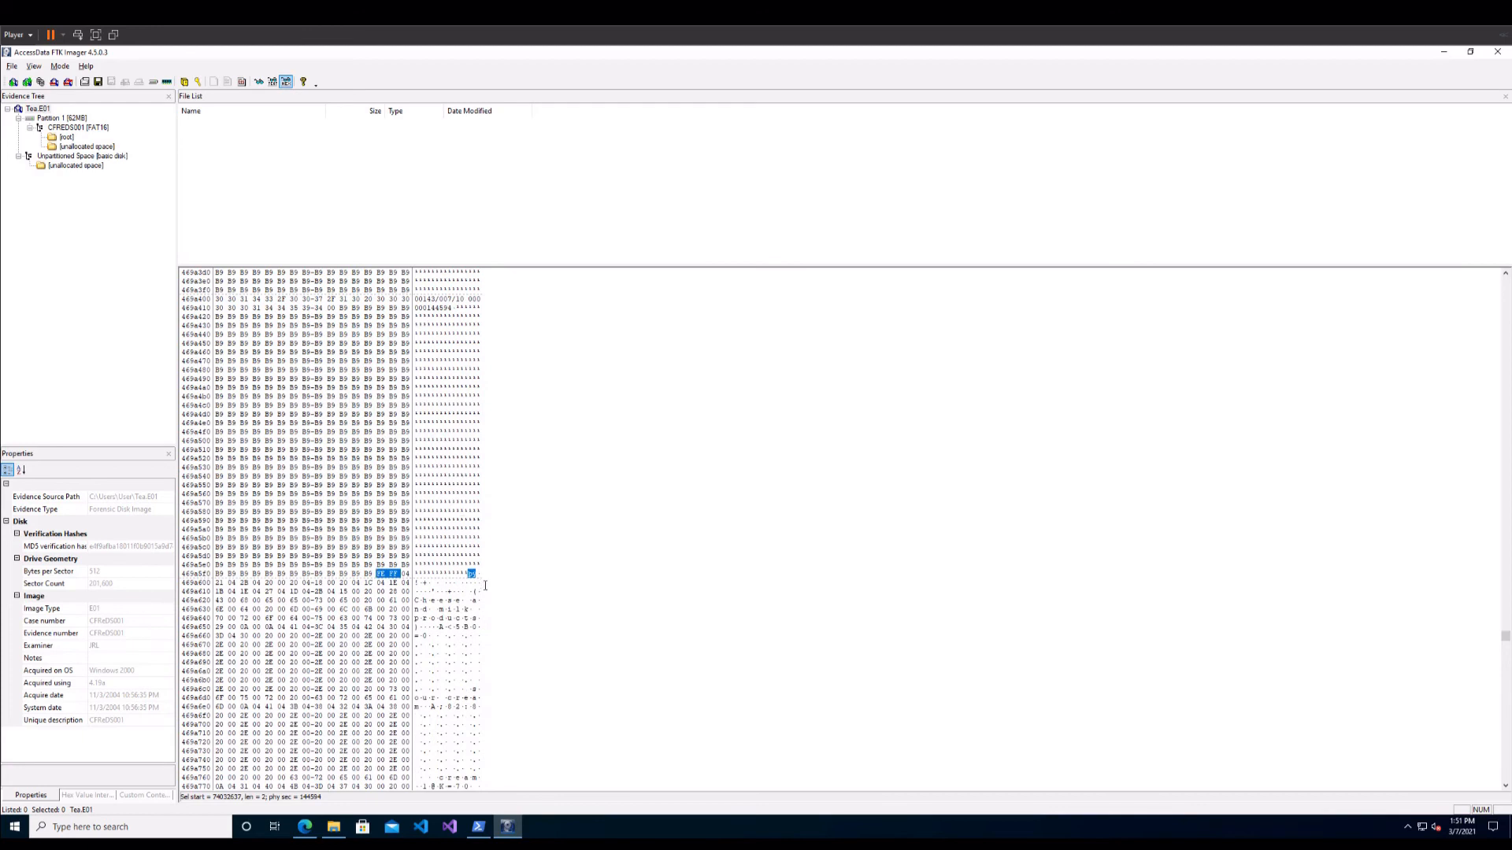
Find the next FEFF match, at the desserts section, and examine its text through to the end of the section.
key("F3")
scroll(483, 551, "down", 2)
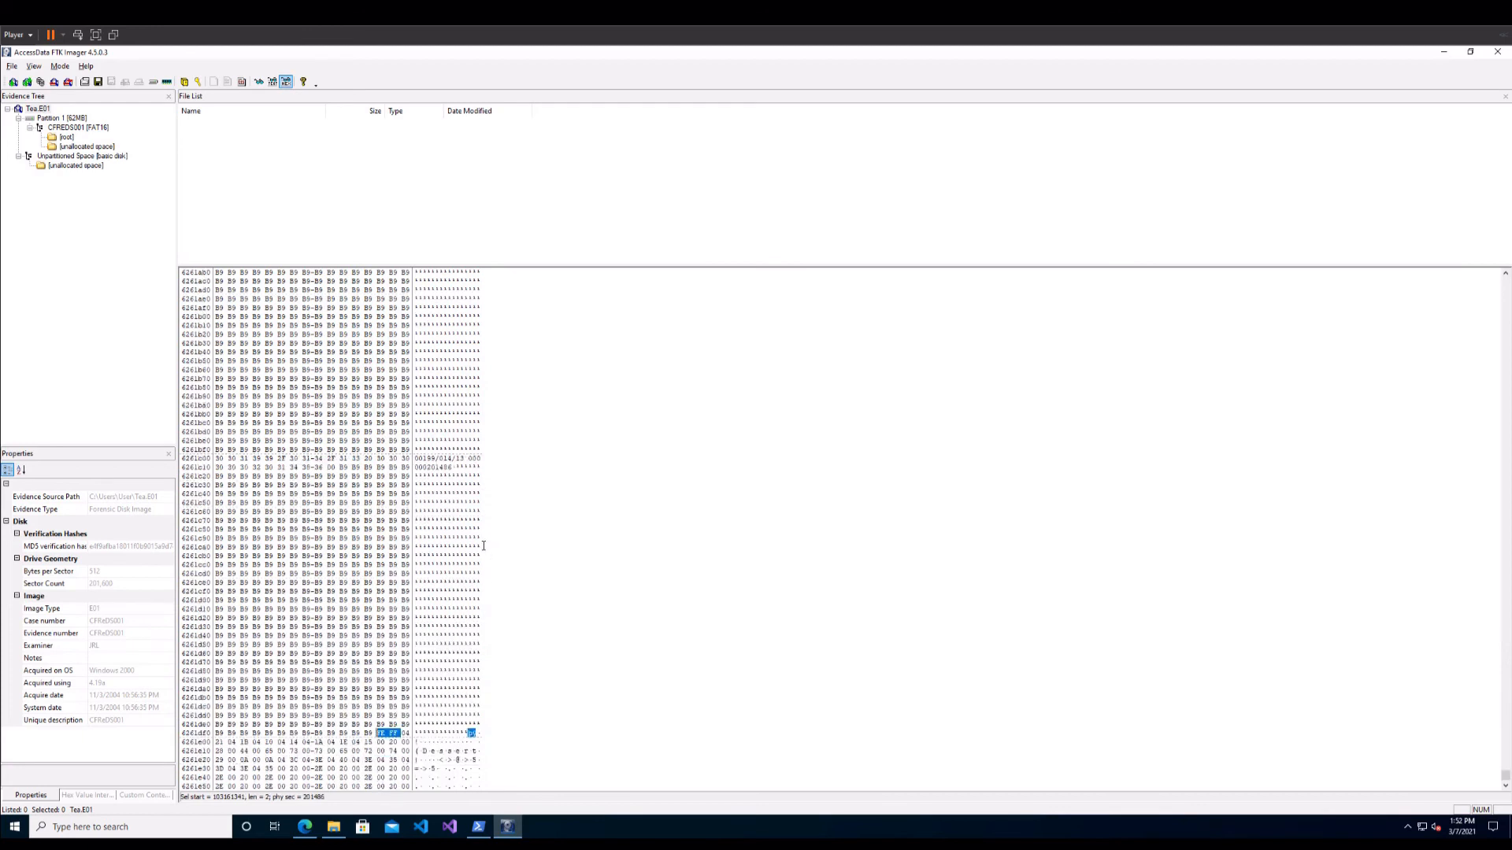
scroll(484, 545, "down", 8)
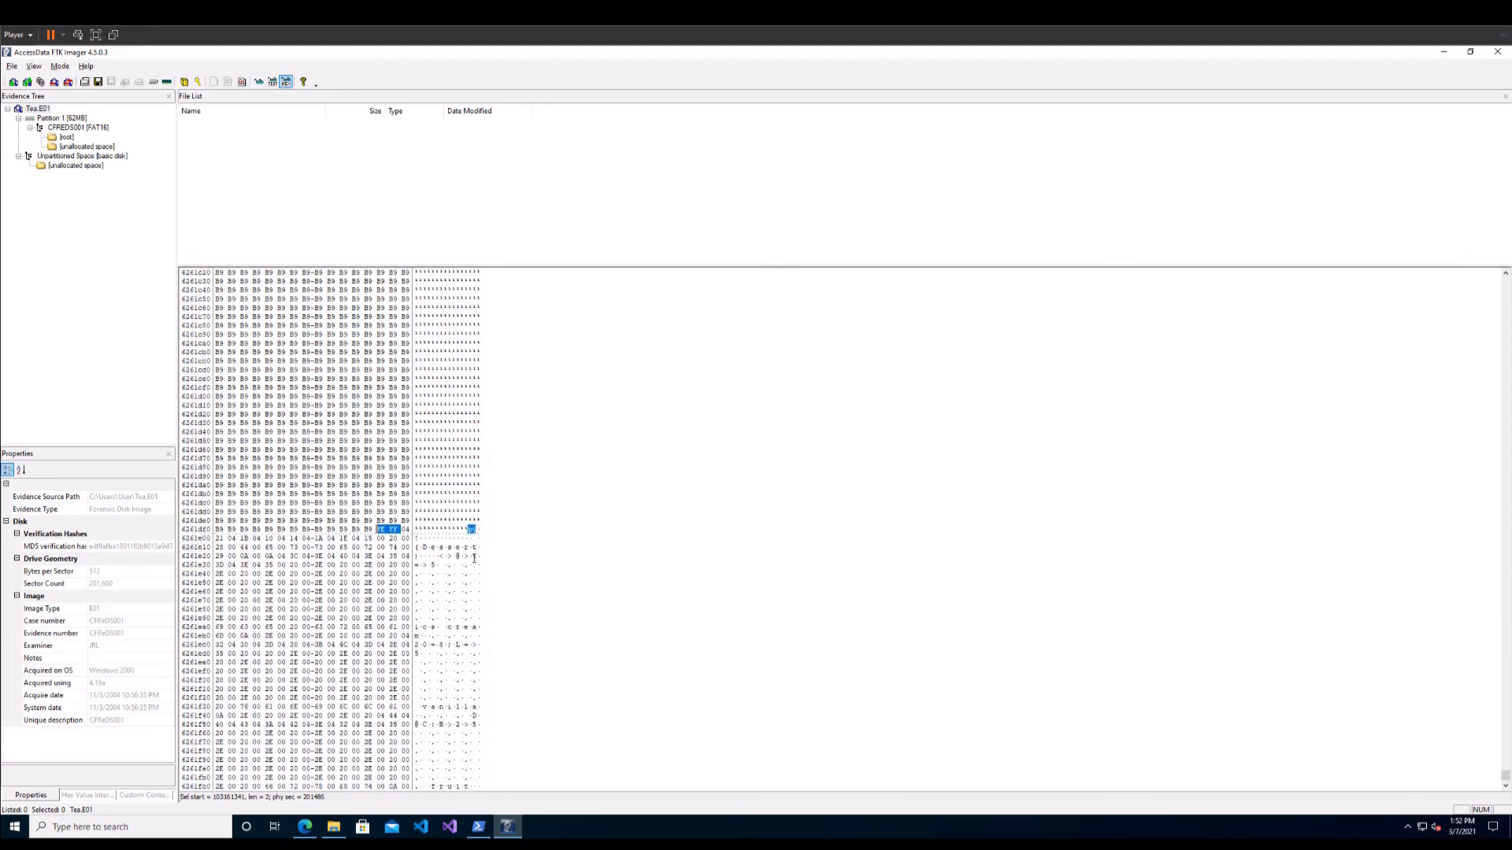
scroll(474, 557, "down", 4)
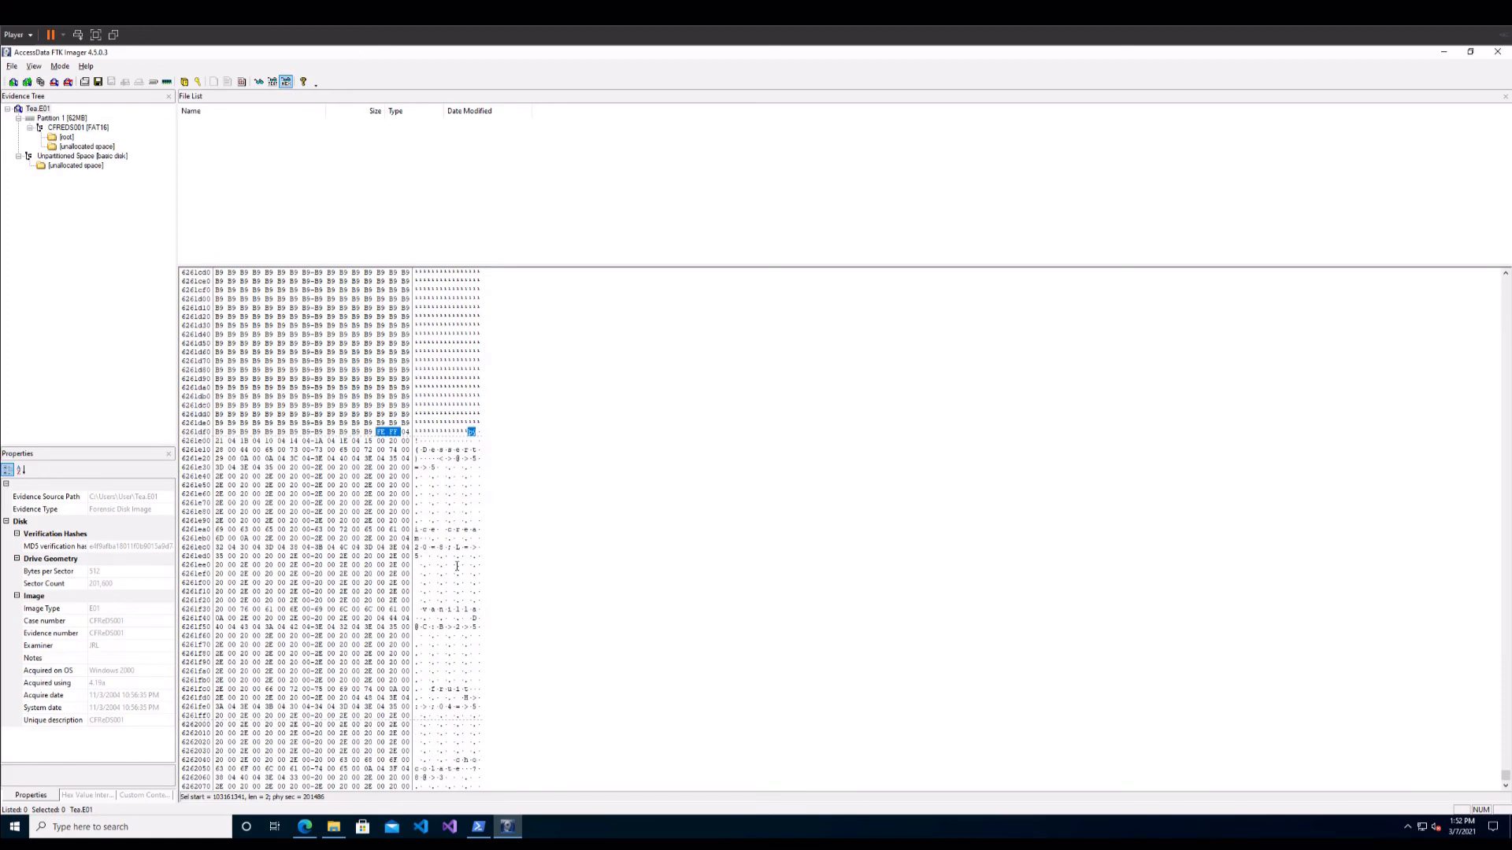
scroll(458, 565, "down", 6)
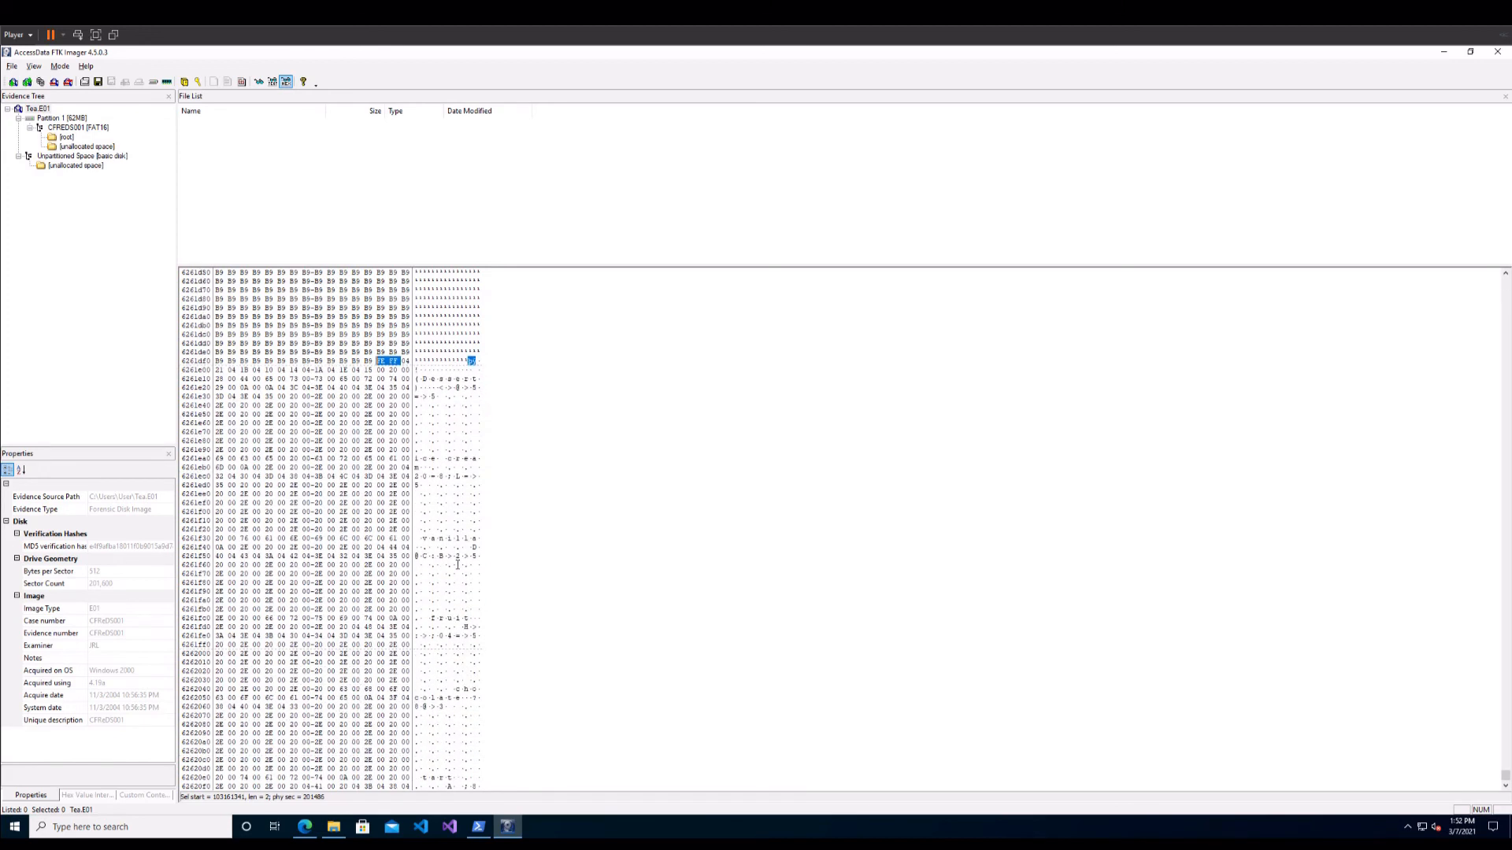
scroll(458, 564, "down", 5)
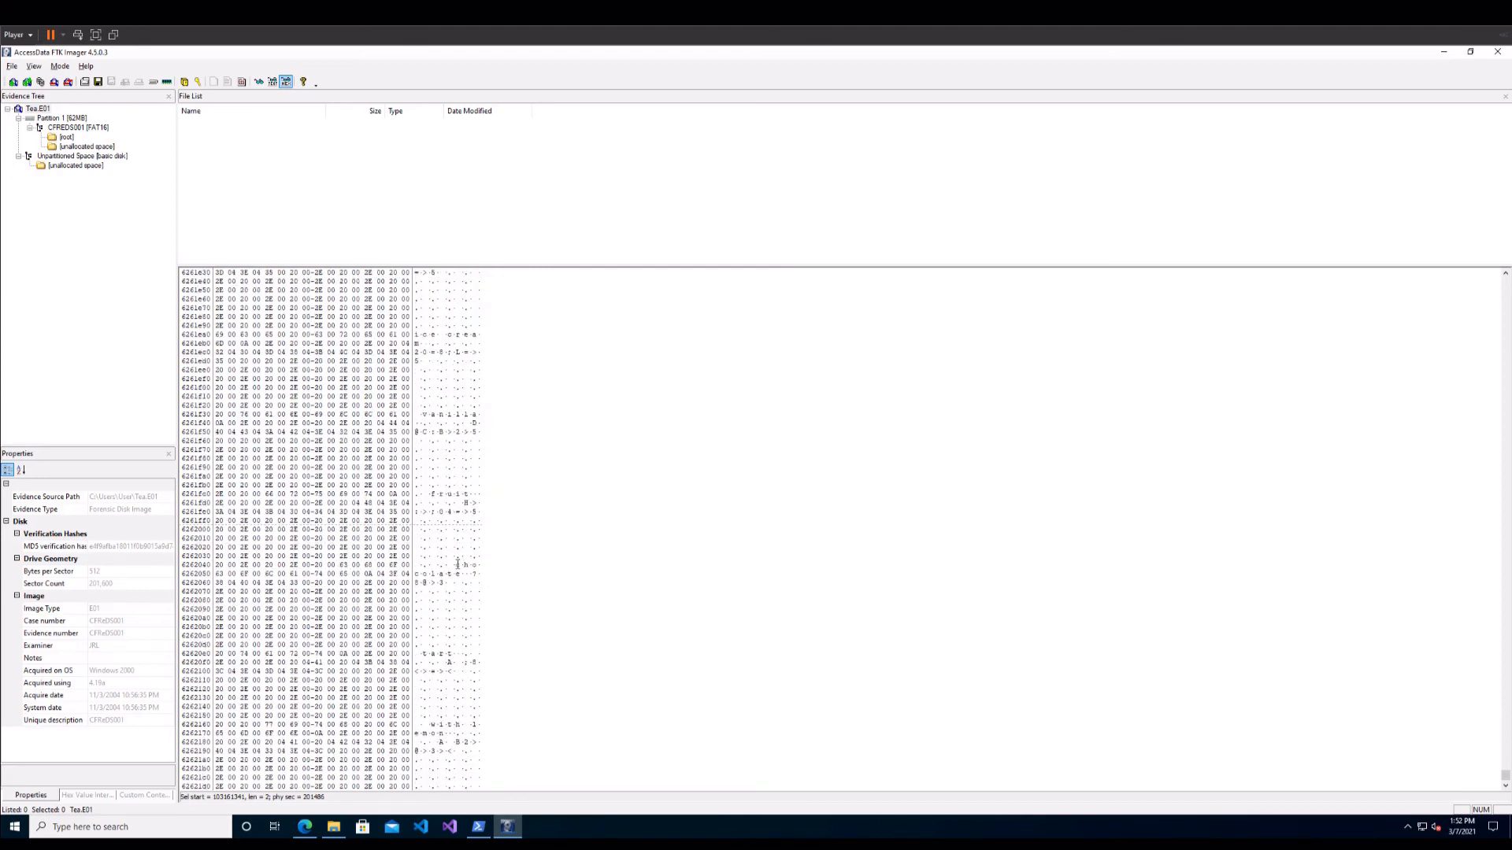
scroll(461, 559, "down", 1)
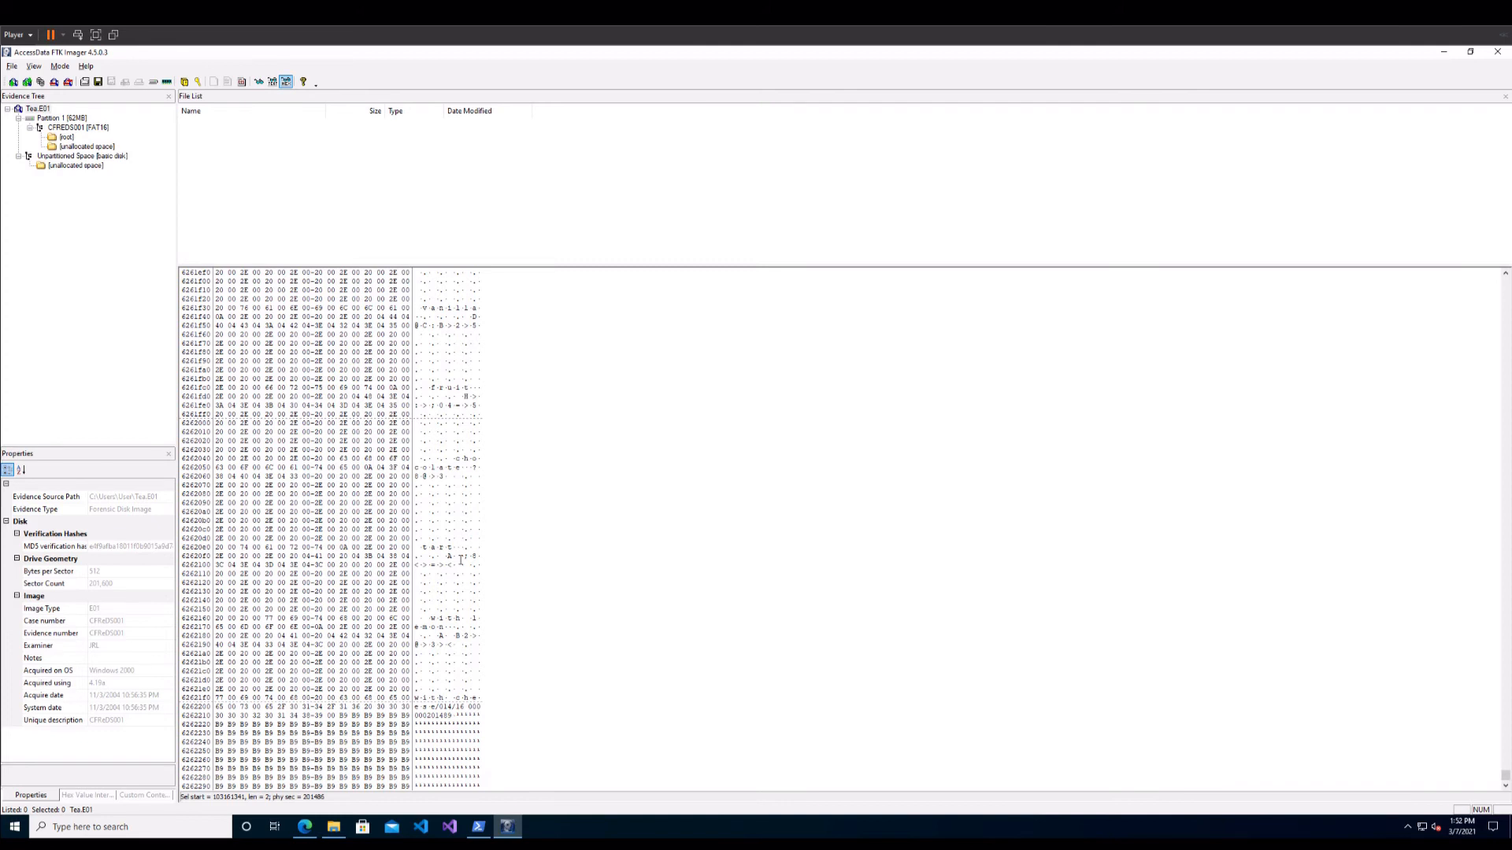
scroll(476, 561, "down", 1)
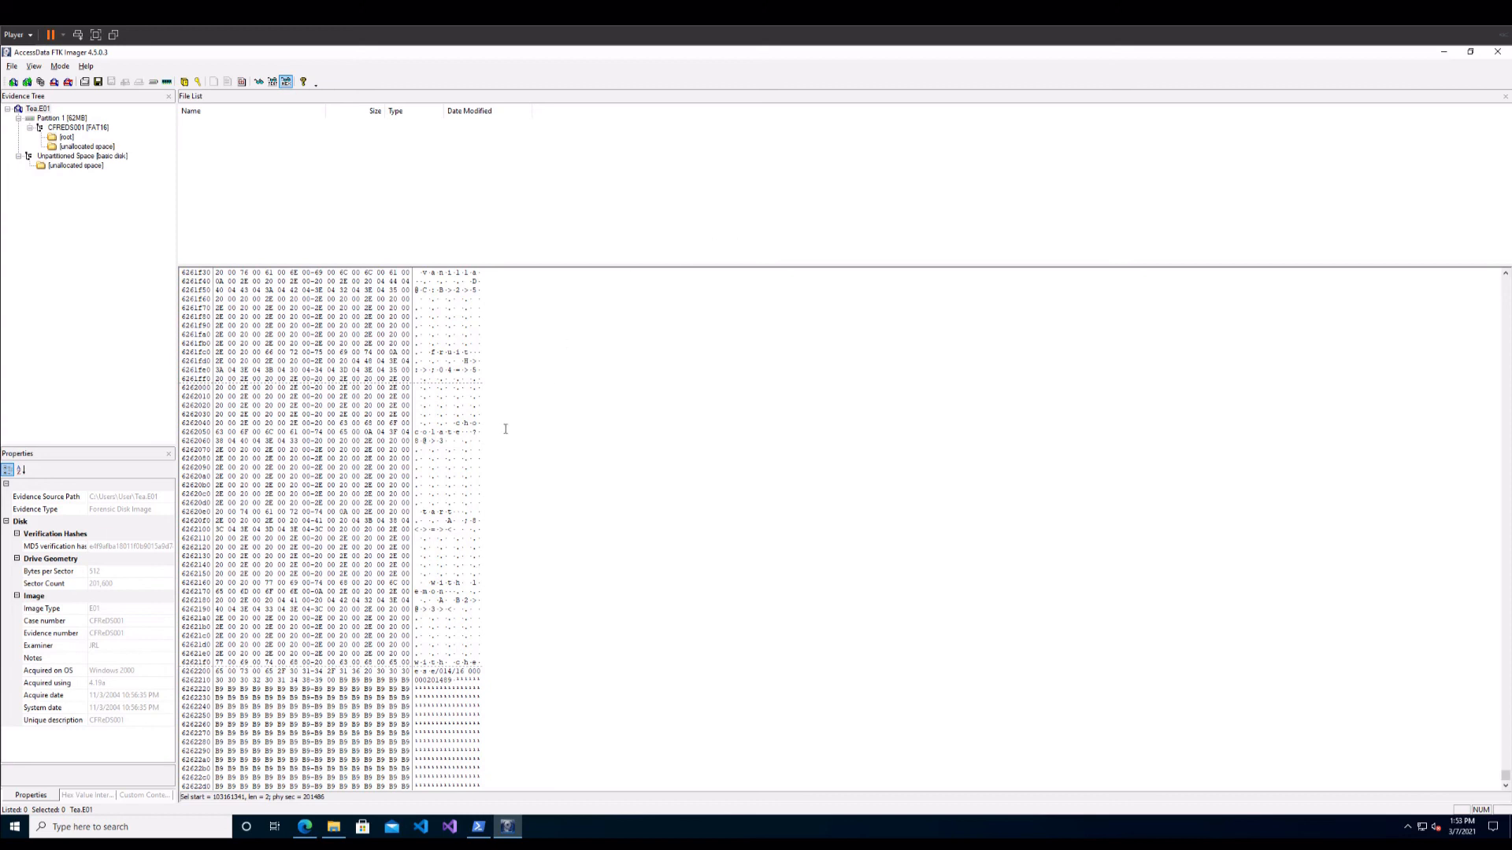
Repeat the FEFF search beyond the desserts section to check for further matches.
key("F3")
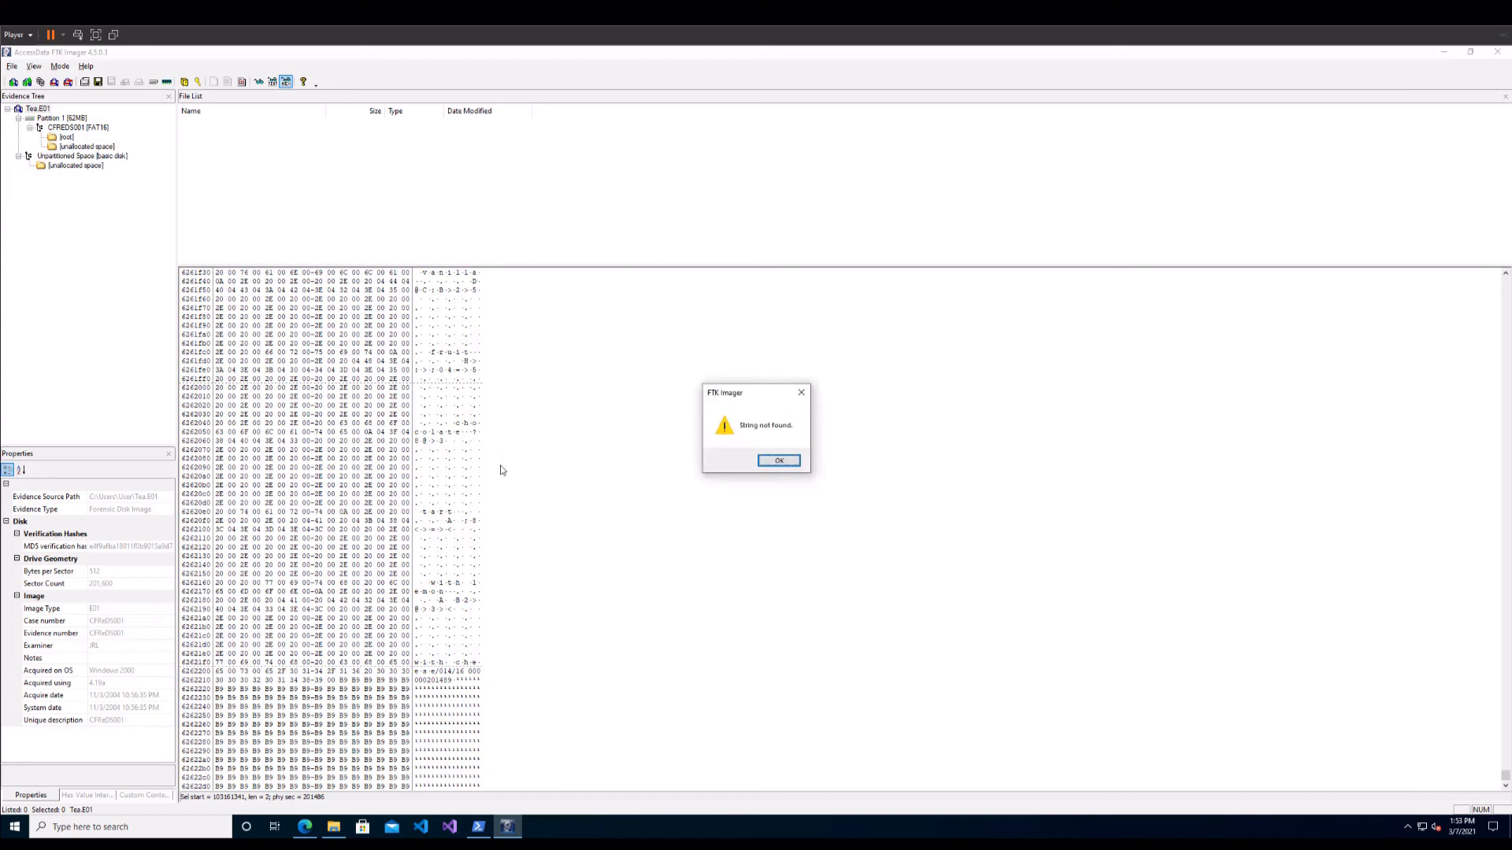
key("Return")
key("F3")
key("Return")
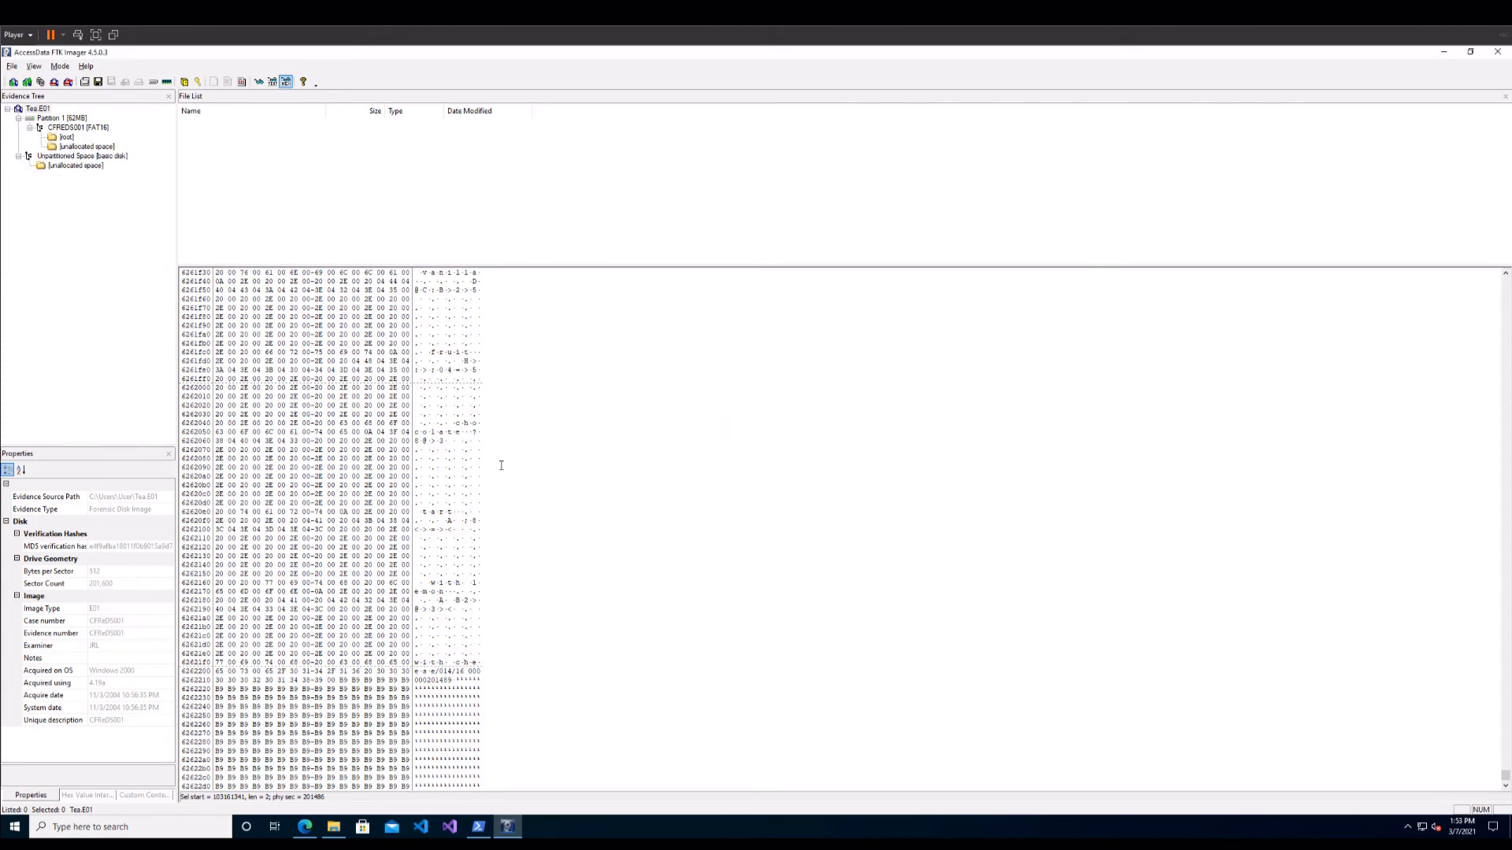
Examine the B9 filler bytes before the desserts section and highlight the FE FF byte order mark that opens it.
scroll(501, 465, "up", 9)
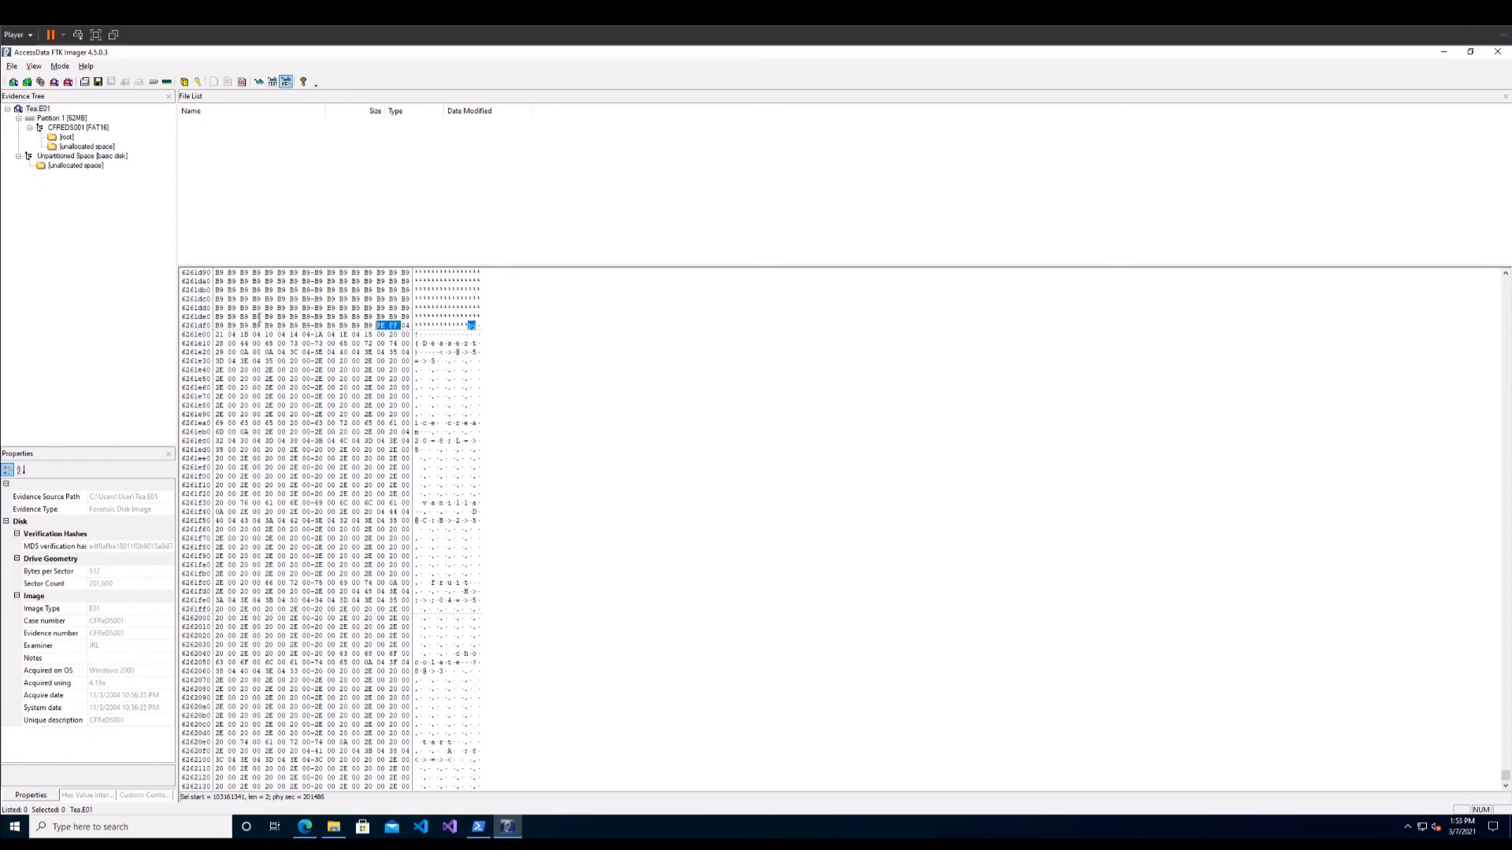
left_click(260, 308)
scroll(314, 347, "up", 9)
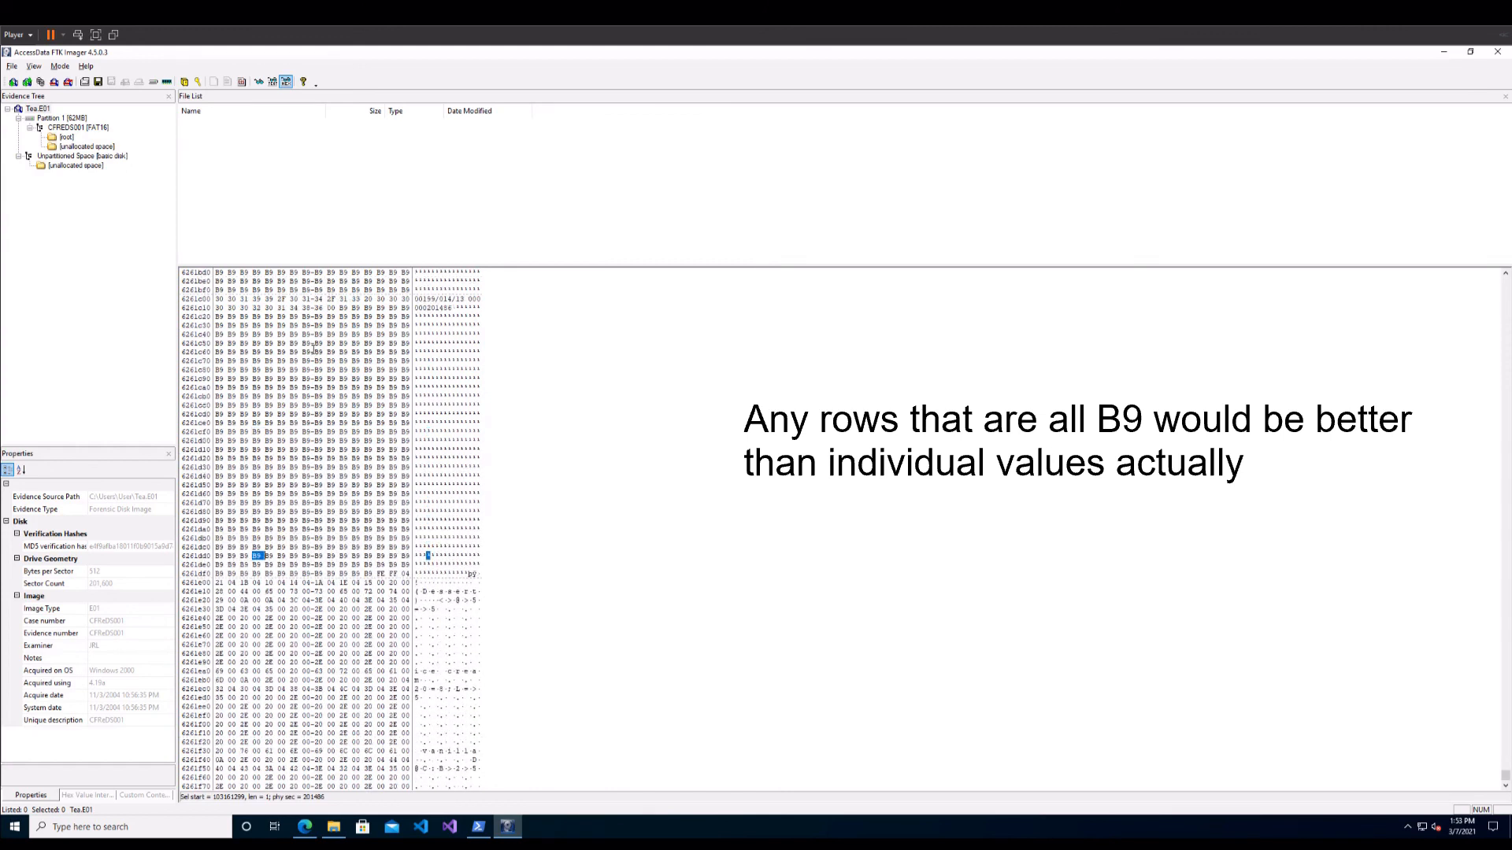
scroll(313, 347, "up", 4)
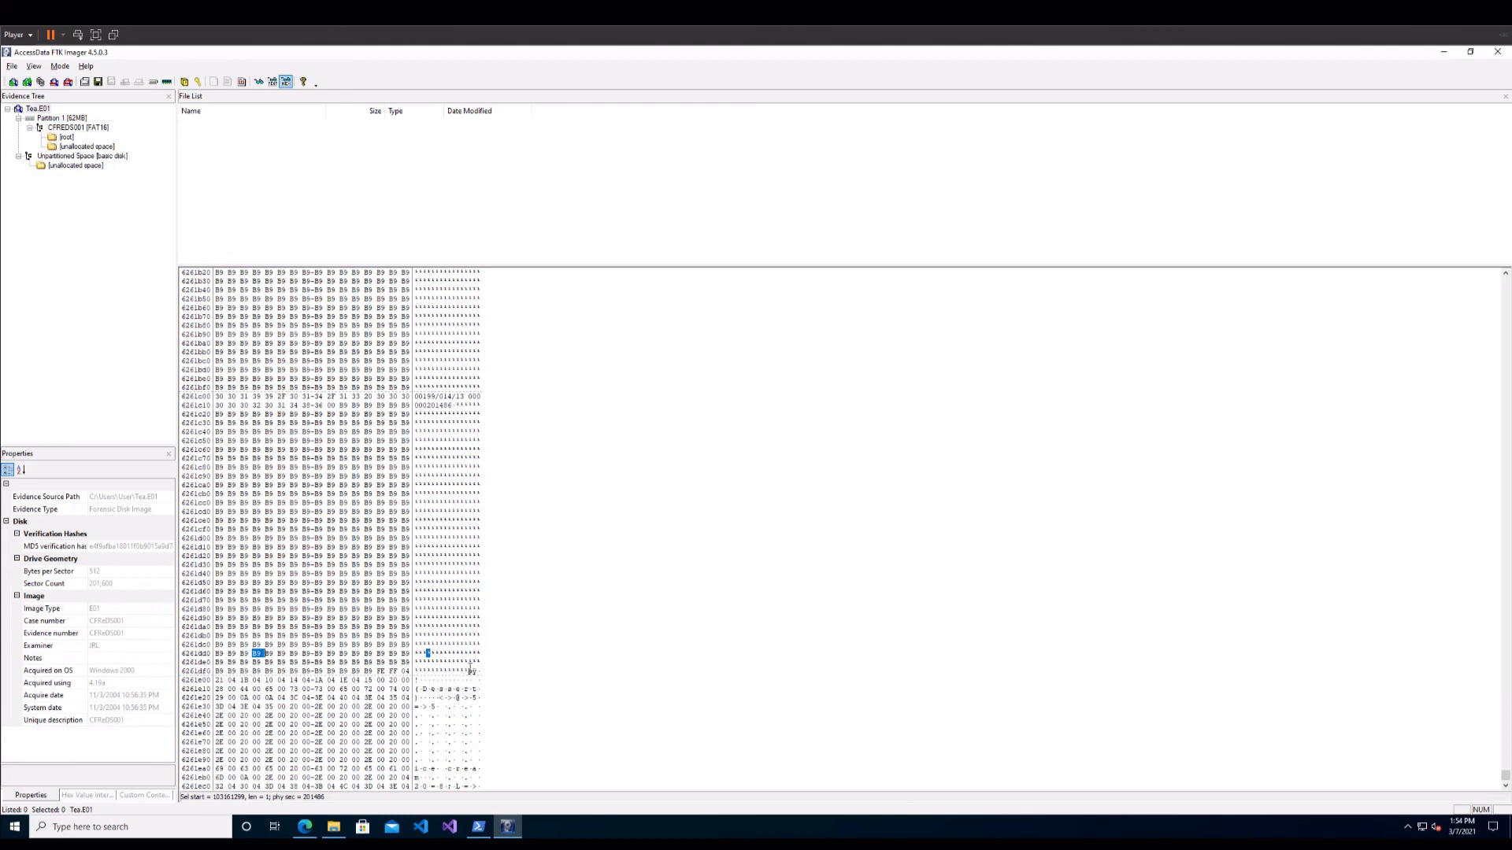
left_click_drag(466, 671, 476, 672)
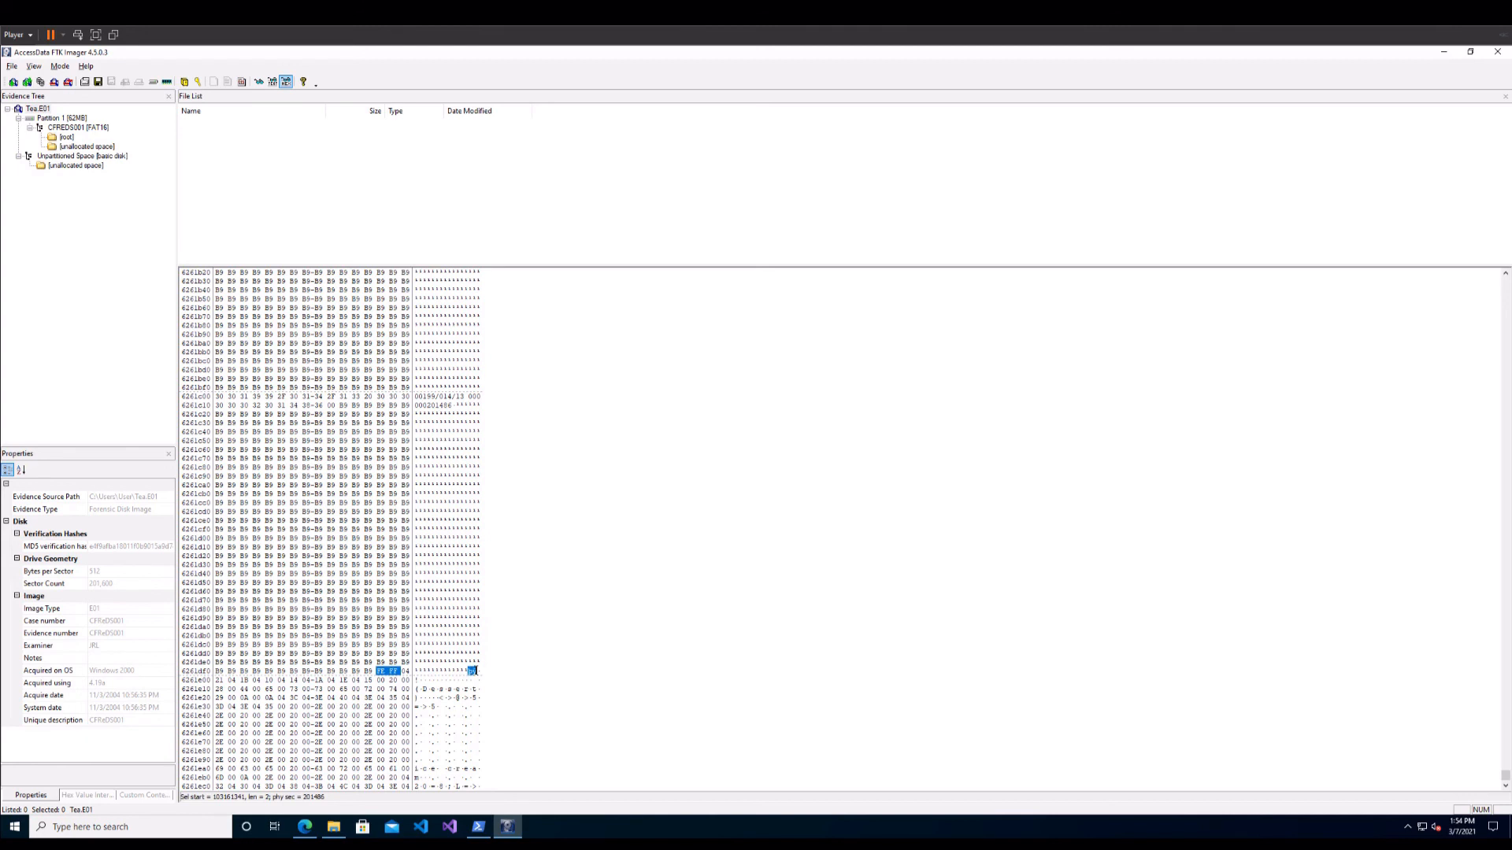